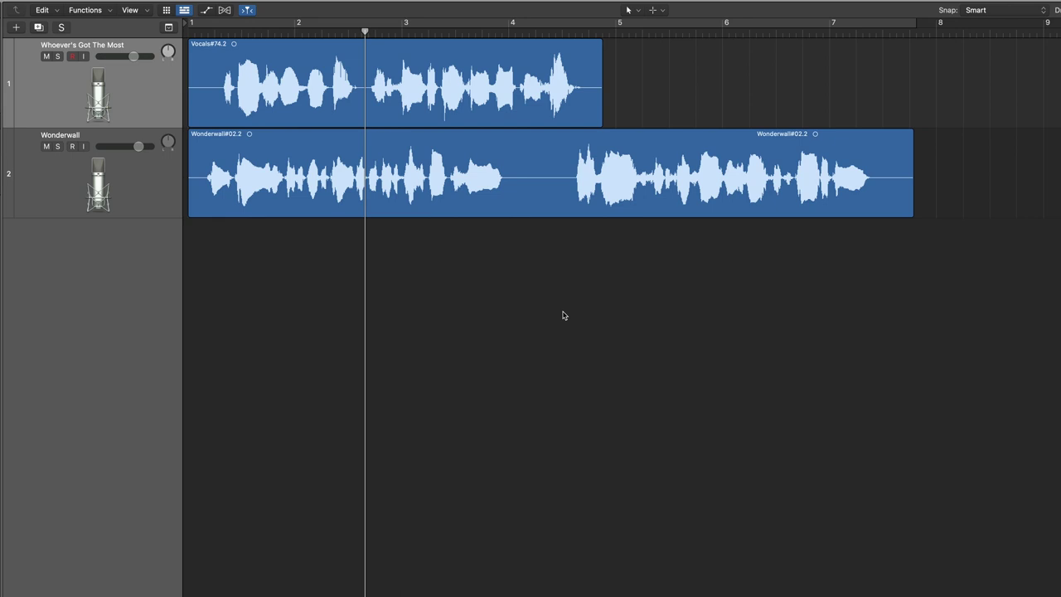
Switch to the Celemony website in the browser and review the overview page on what Melodyne is.
{"action": "key", "text": "super+Tab"}
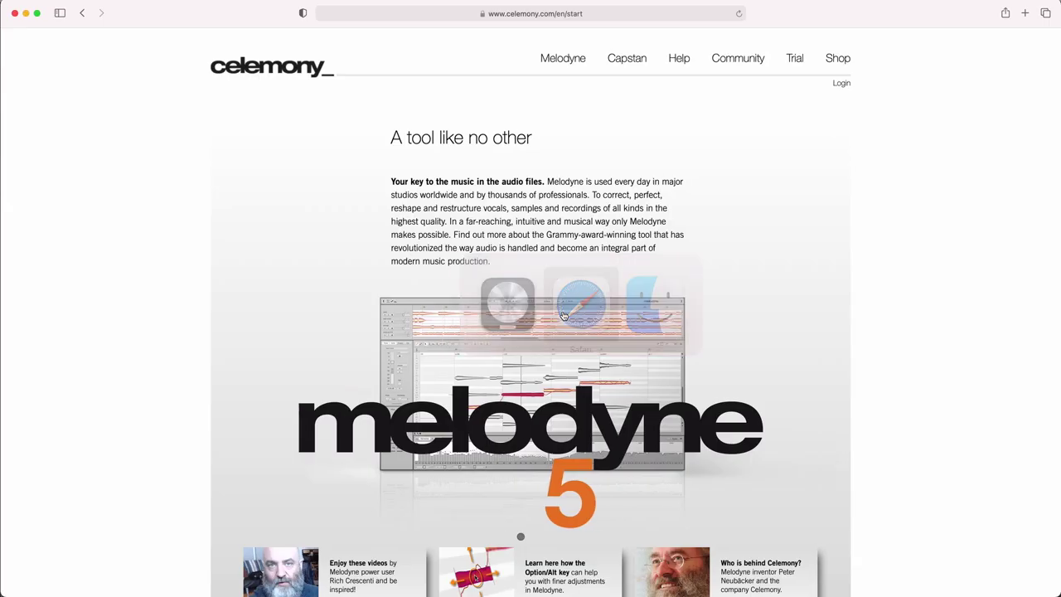
{"action": "left_click", "coordinate": [571, 59]}
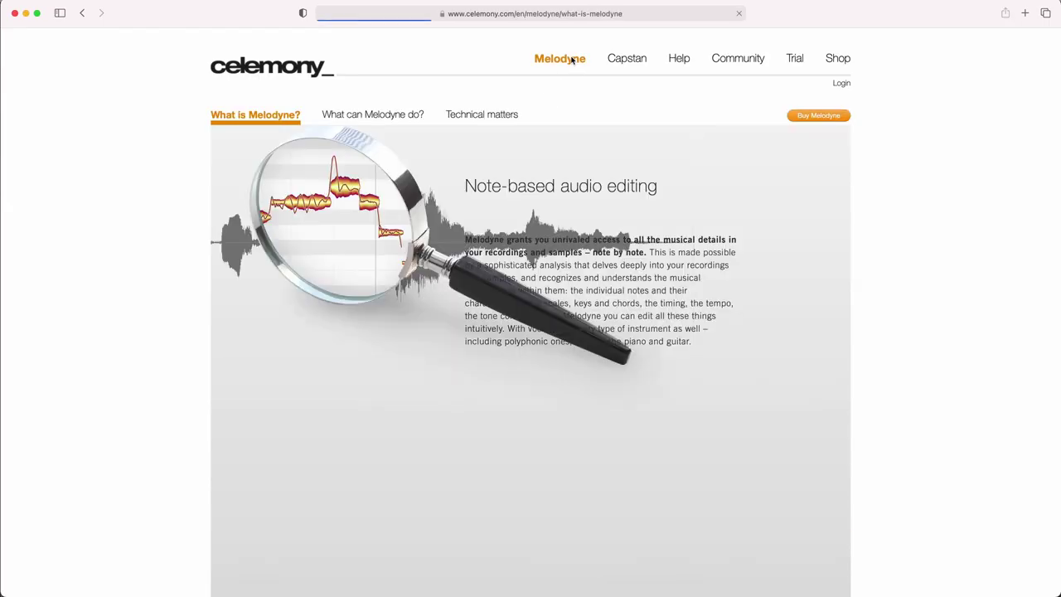
{"action": "scroll", "coordinate": [774, 273], "scroll_direction": "down", "scroll_amount": 10}
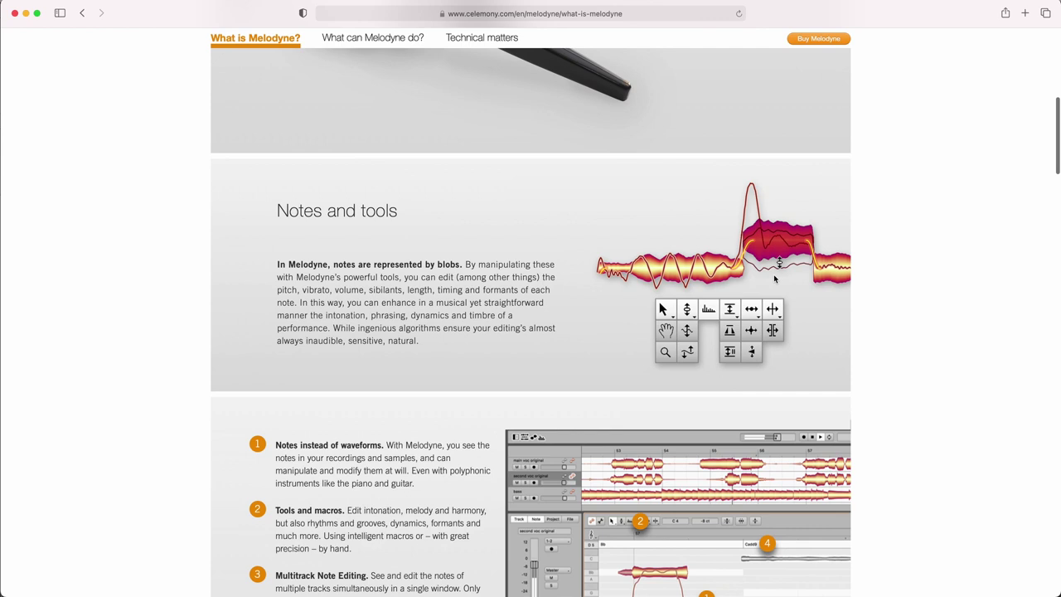
{"action": "scroll", "coordinate": [774, 278], "scroll_direction": "up", "scroll_amount": 10}
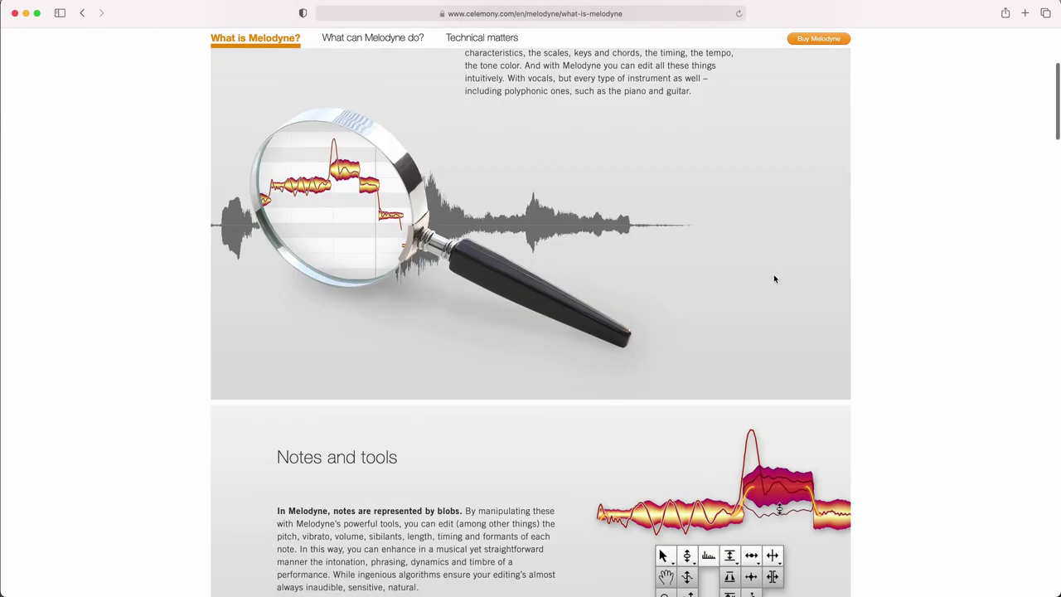
Open the Melodyne 5 help reference and browse its expert tips videos on editing vocals.
{"action": "left_click", "coordinate": [680, 61]}
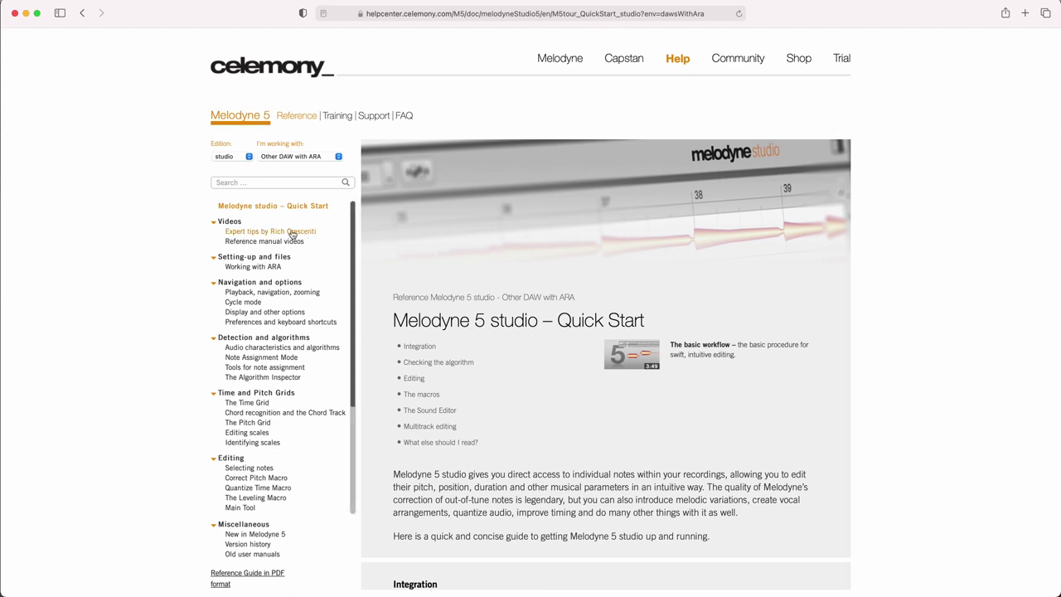
{"action": "left_click", "coordinate": [282, 232]}
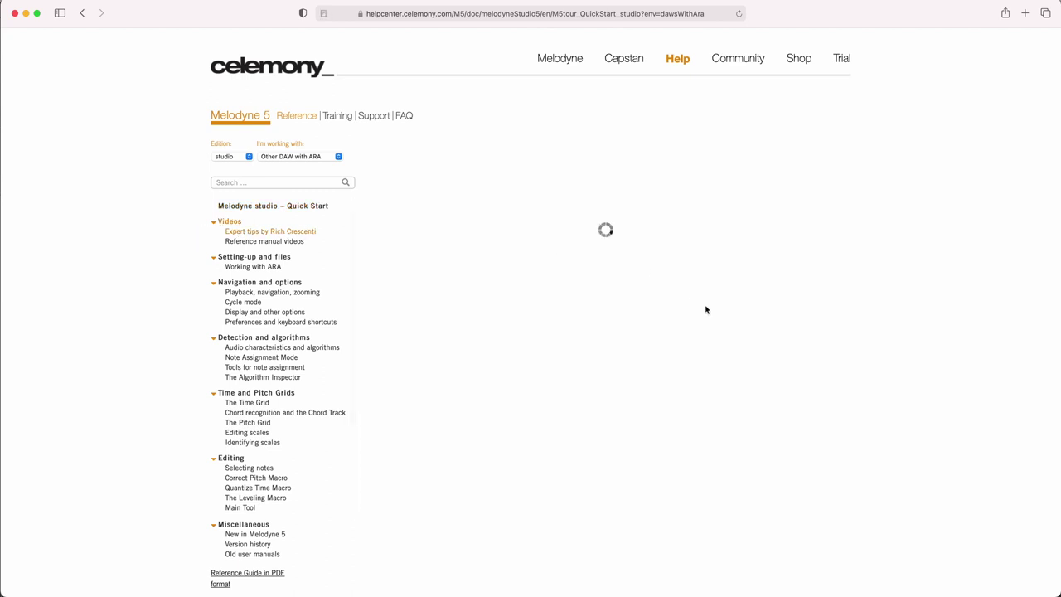
{"action": "scroll", "coordinate": [742, 355], "scroll_direction": "down", "scroll_amount": 5}
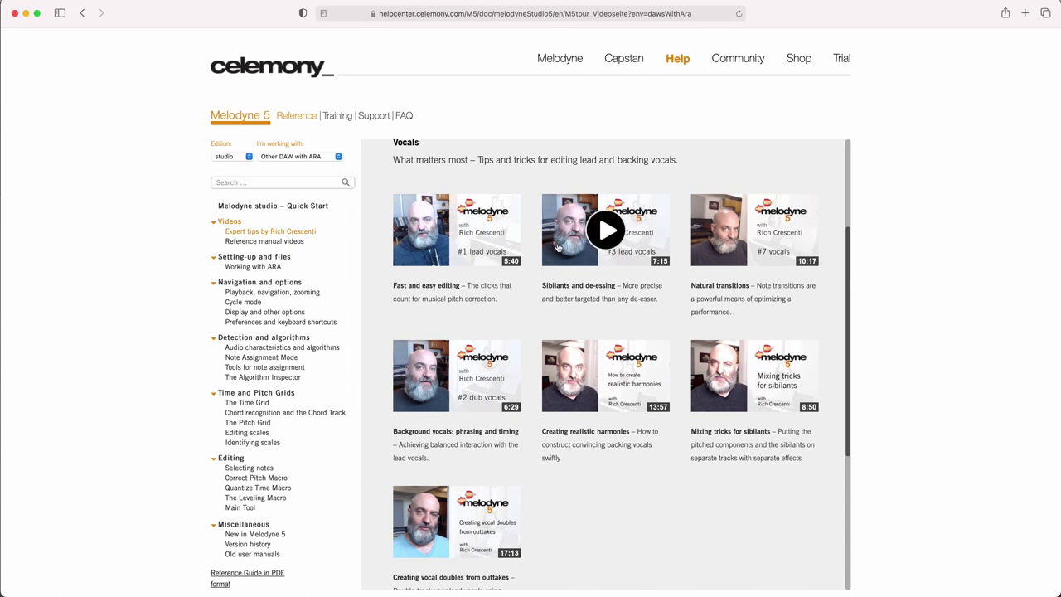
{"action": "scroll", "coordinate": [682, 515], "scroll_direction": "up", "scroll_amount": 5}
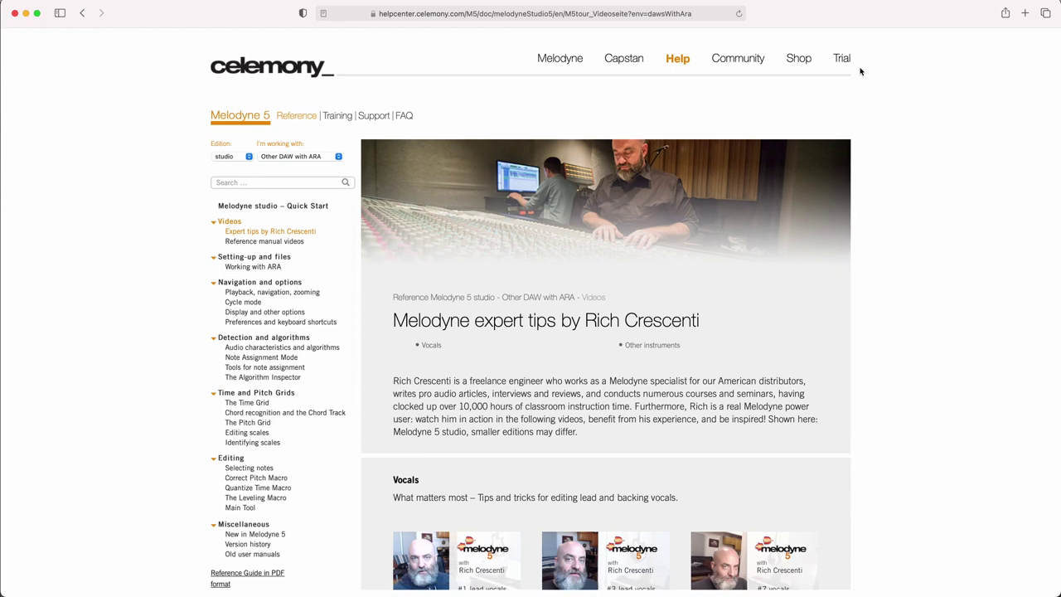
Review the Melodyne 5 studio trial page and the shop's editions and prices, and return to the Melodyne page.
{"action": "left_click", "coordinate": [848, 60]}
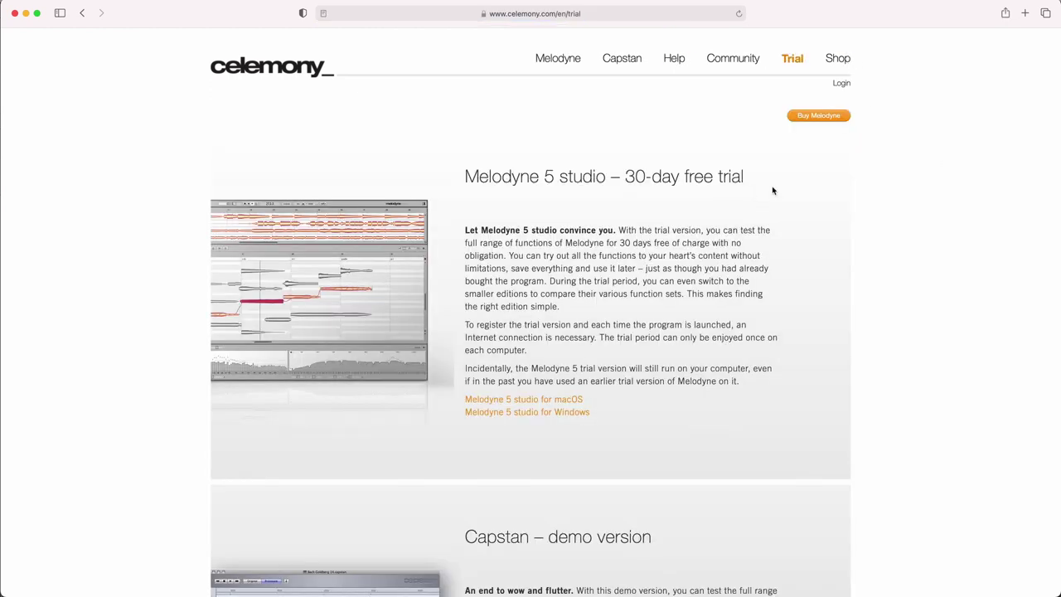
{"action": "left_click", "coordinate": [845, 59]}
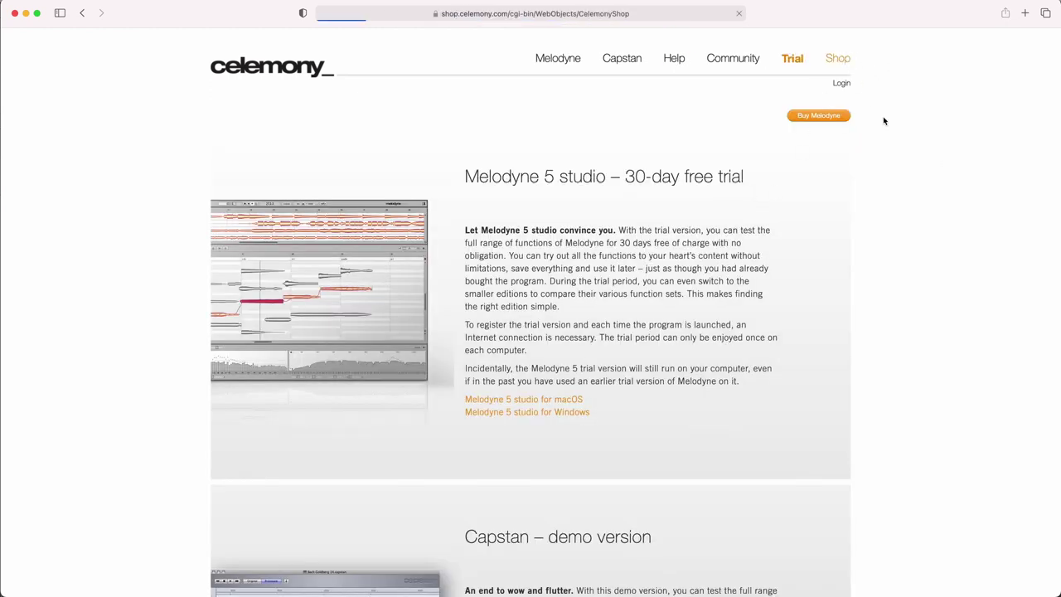
{"action": "scroll", "coordinate": [908, 234], "scroll_direction": "down", "scroll_amount": 8}
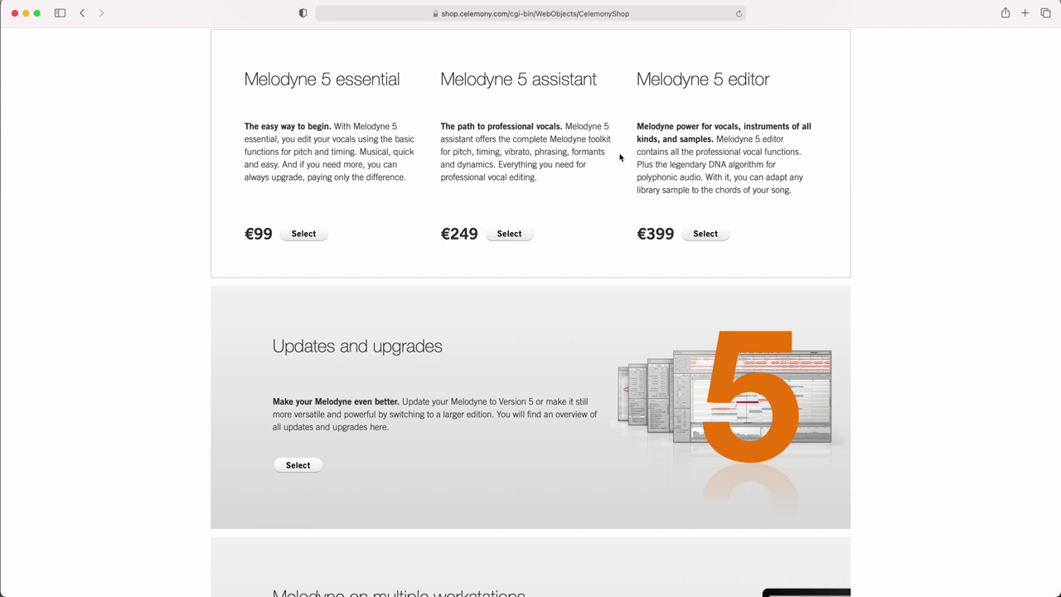
{"action": "scroll", "coordinate": [617, 170], "scroll_direction": "up", "scroll_amount": 10}
{"action": "left_click", "coordinate": [549, 59]}
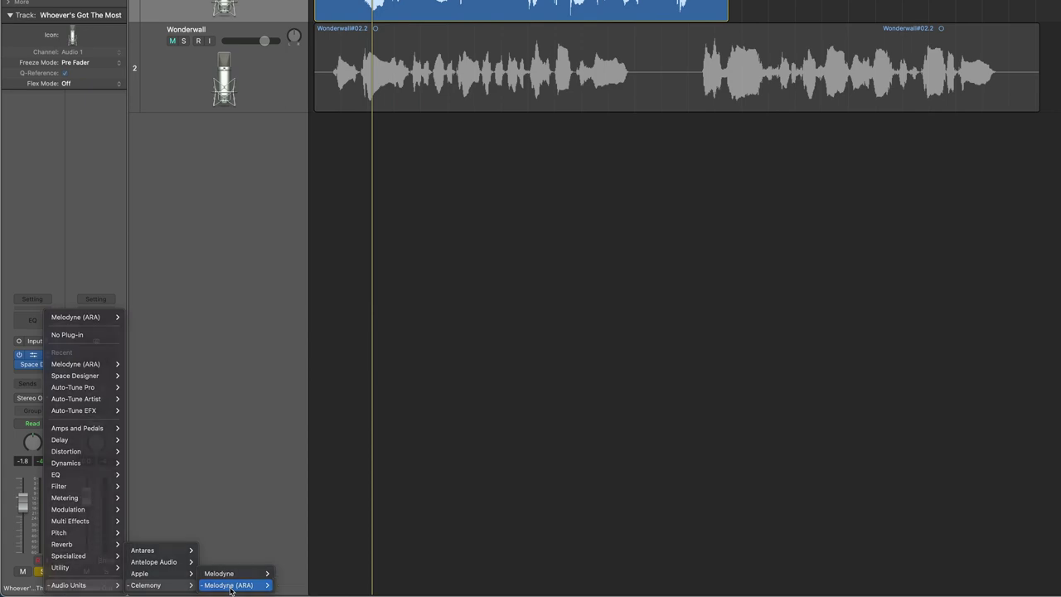
Insert Celemony's Melodyne (ARA) plug-in on the Whoever's Got The Most track in Logic Pro.
{"action": "left_click", "coordinate": [249, 580]}
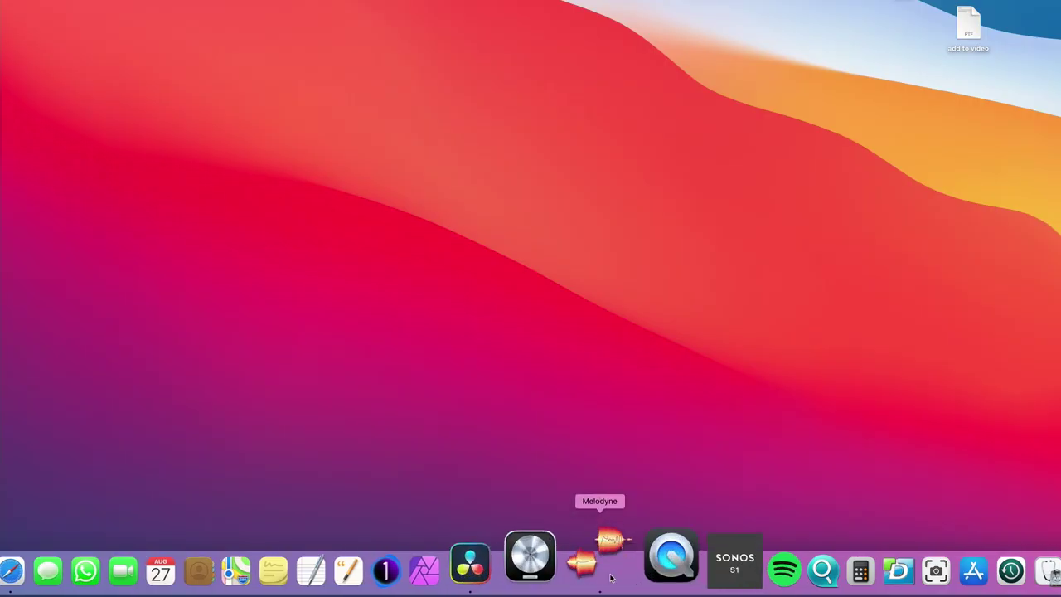
{"action": "left_click", "coordinate": [611, 578]}
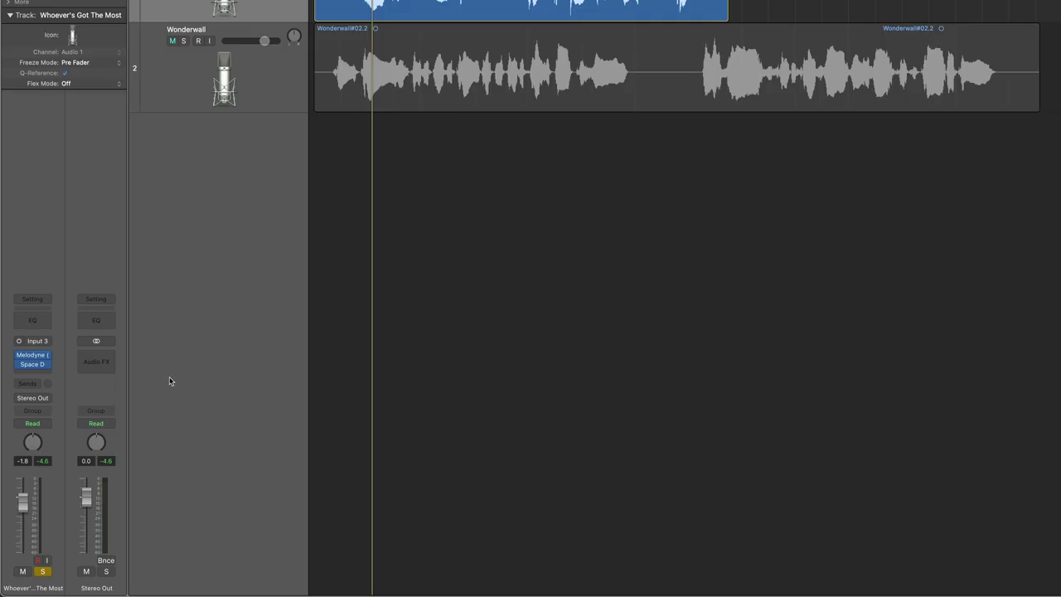
{"action": "left_click", "coordinate": [54, 363]}
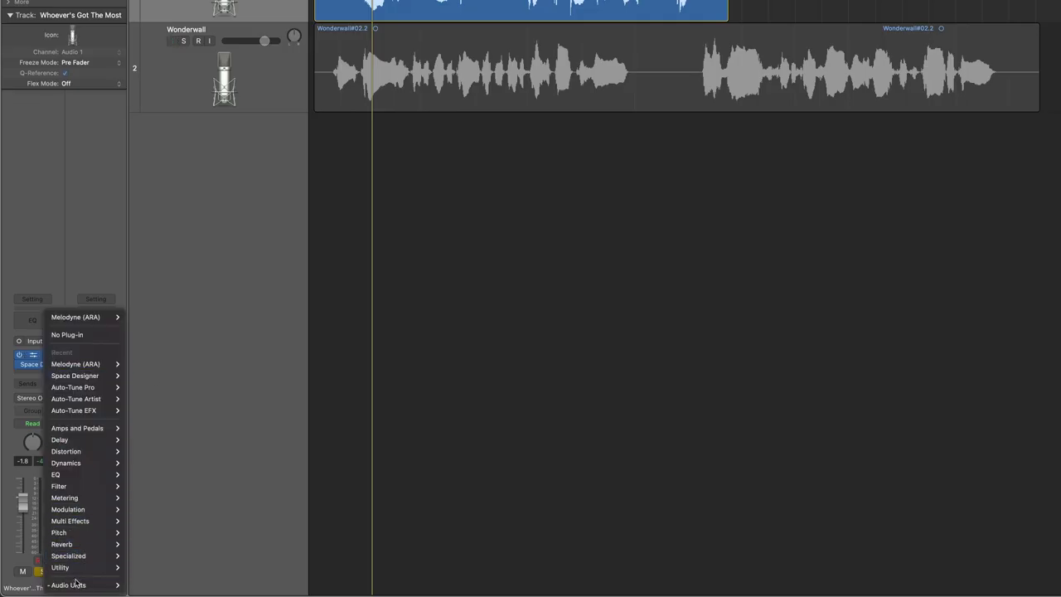
{"action": "mouse_move", "coordinate": [77, 584]}
{"action": "mouse_move", "coordinate": [139, 590]}
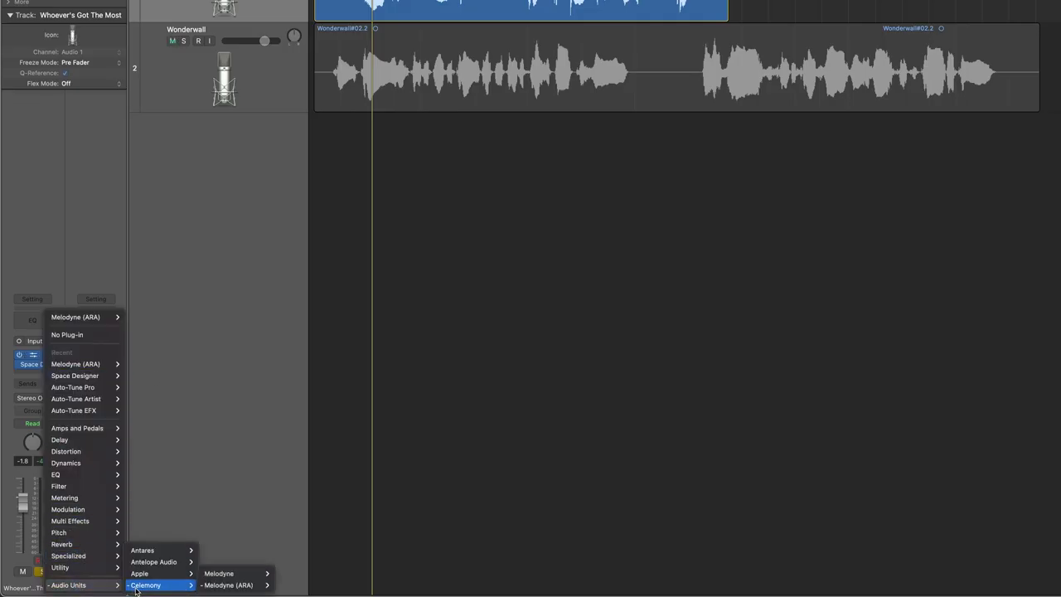
{"action": "left_click", "coordinate": [231, 587]}
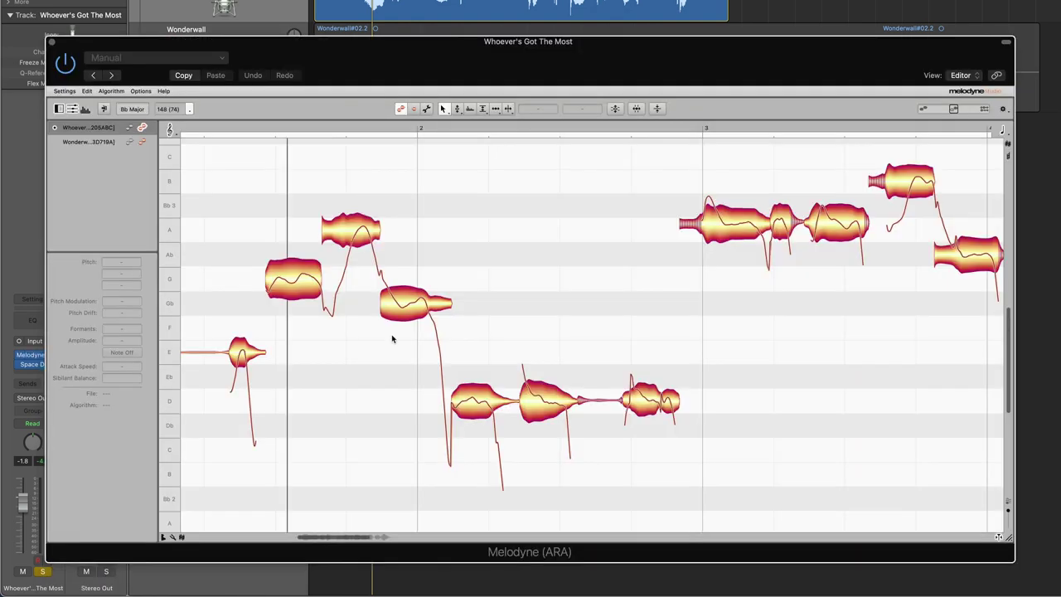
Lower the Gb note at bar 2 to F 3 and shift it earlier with the timing tool.
{"action": "left_click", "coordinate": [407, 309]}
{"action": "mouse_move", "coordinate": [407, 309]}
{"action": "left_mouse_down"}
{"action": "mouse_move", "coordinate": [407, 289]}
{"action": "mouse_move", "coordinate": [408, 329]}
{"action": "left_mouse_up"}
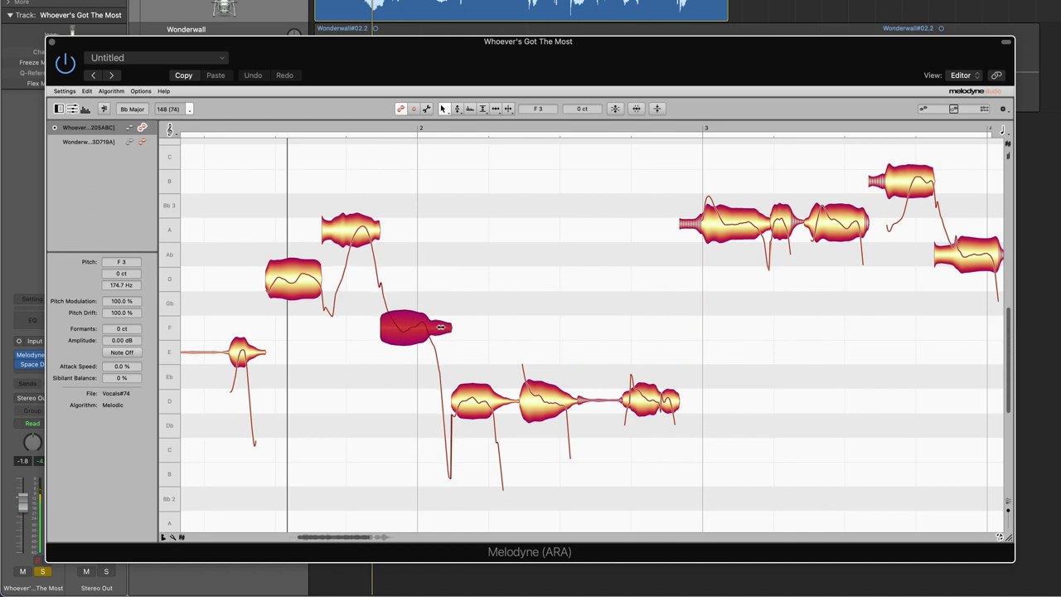
{"action": "left_click", "coordinate": [496, 110]}
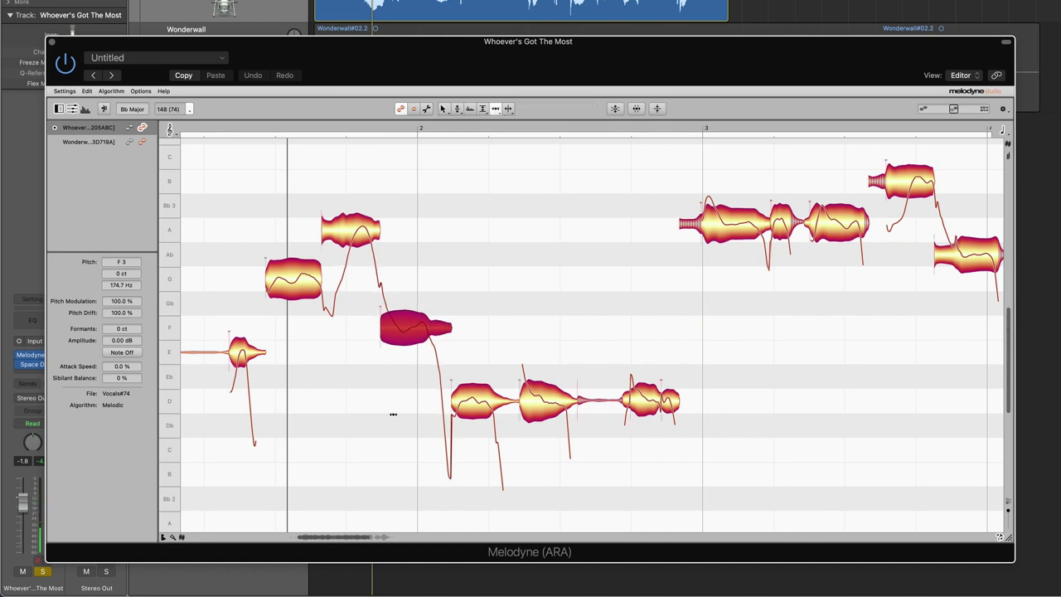
{"action": "left_click_drag", "start_coordinate": [433, 331], "coordinate": [406, 330]}
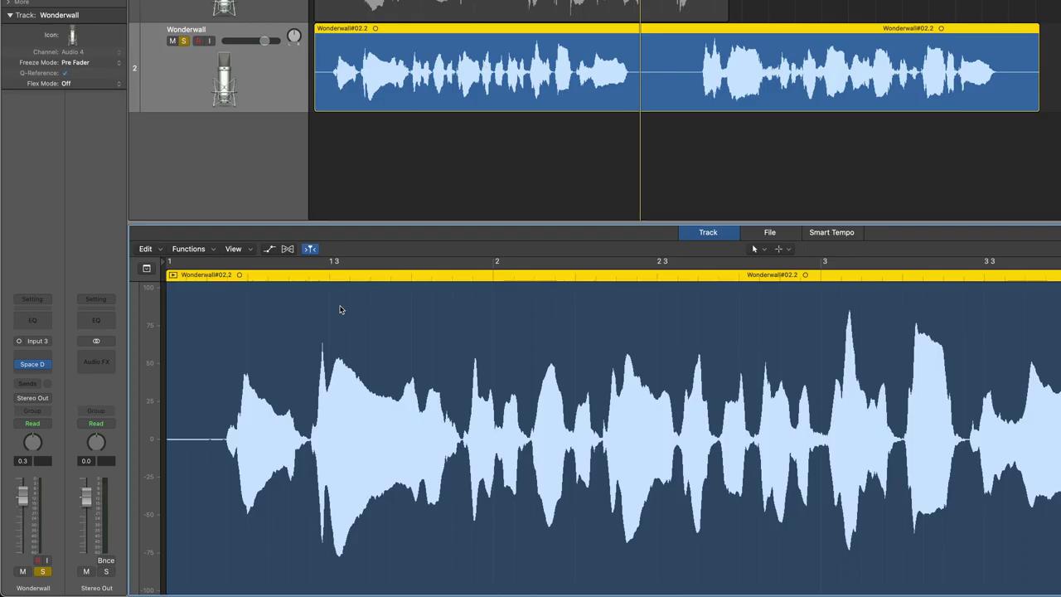
Turn on Flex for the Wonderwall track and set its flex mode to Flex Pitch.
{"action": "left_click", "coordinate": [287, 250]}
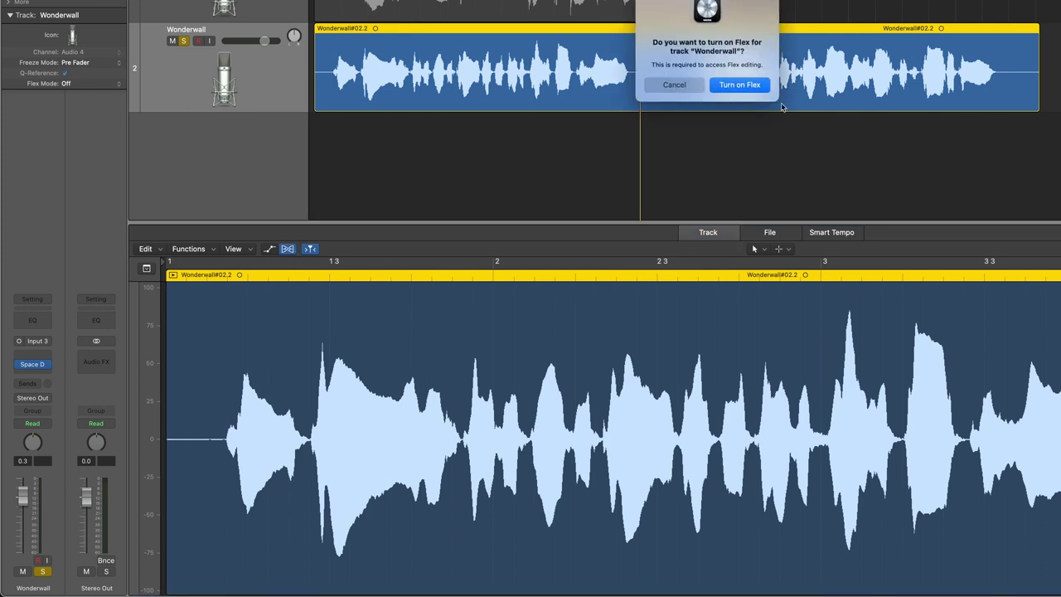
{"action": "left_click", "coordinate": [738, 84]}
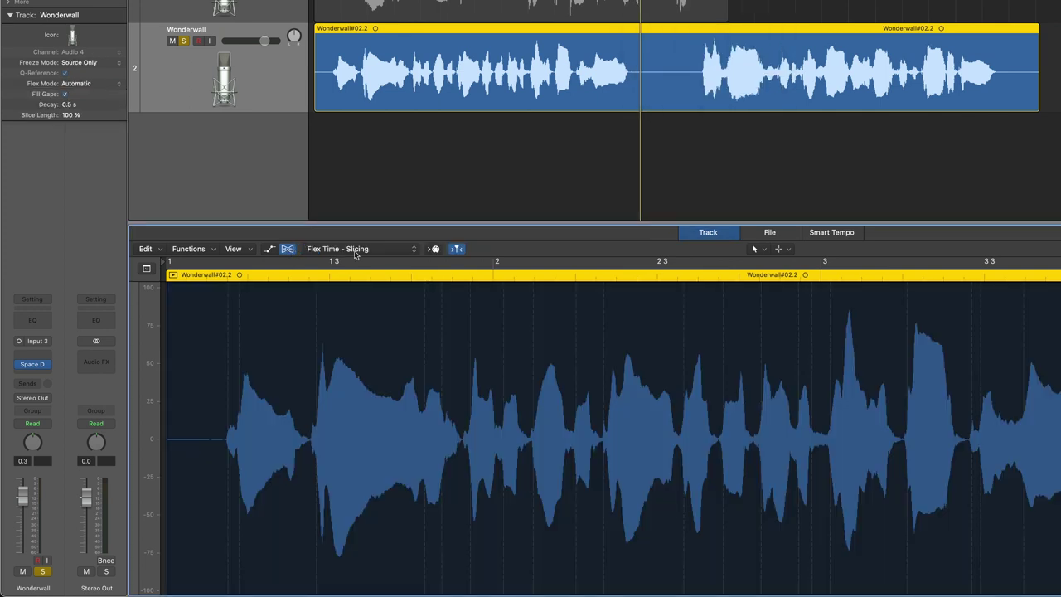
{"action": "left_click", "coordinate": [357, 253]}
{"action": "left_click", "coordinate": [344, 210]}
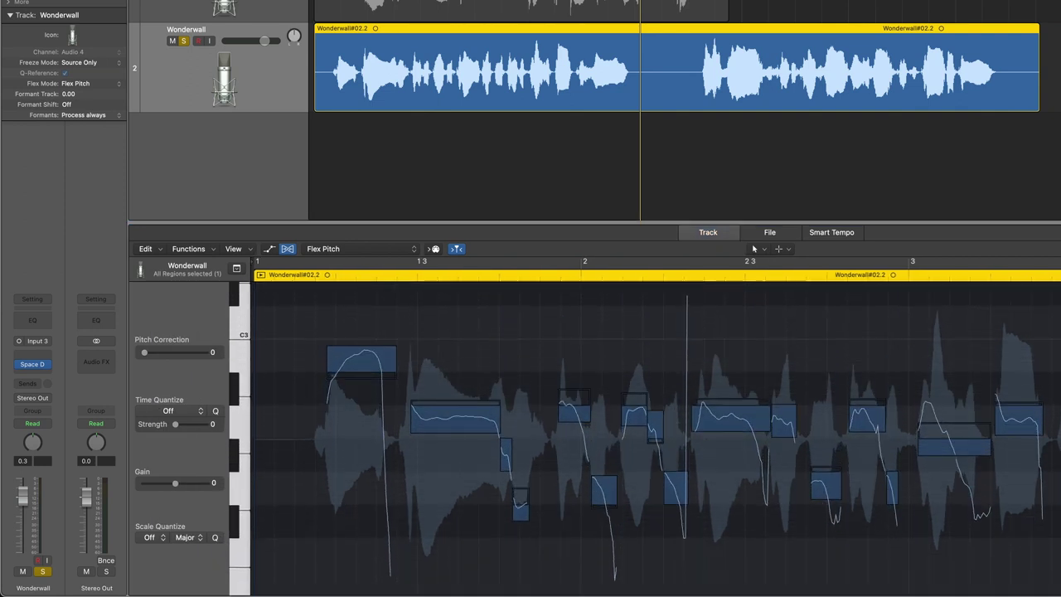
Set the fine pitch of the long second note to 2 and of the short note before bar 2 to 1.
{"action": "mouse_move", "coordinate": [456, 398]}
{"action": "left_click_drag", "start_coordinate": [456, 397], "coordinate": [456, 408]}
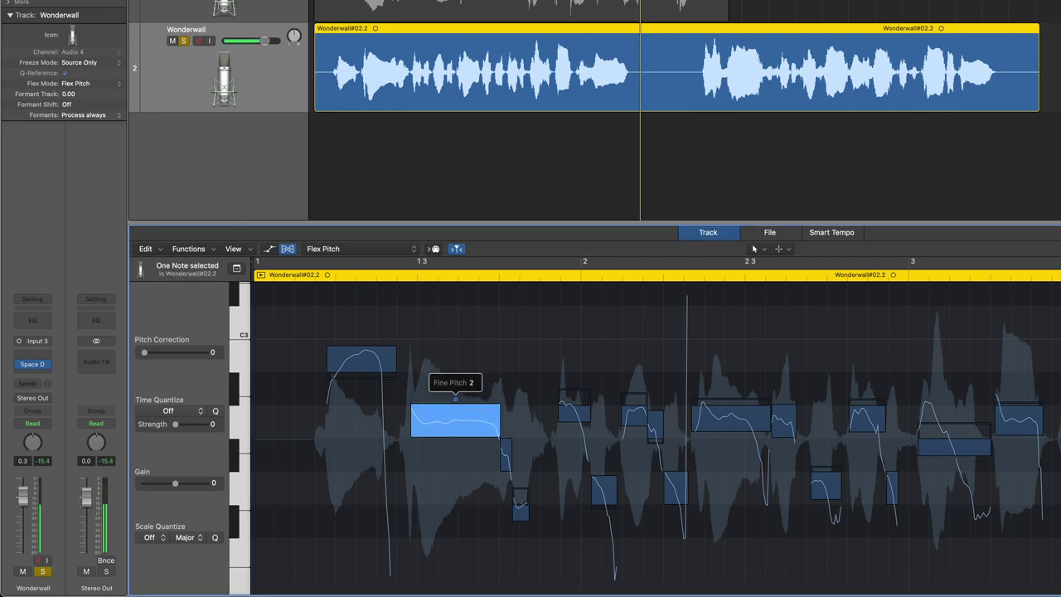
{"action": "left_click", "coordinate": [575, 386]}
{"action": "left_click_drag", "start_coordinate": [575, 386], "coordinate": [575, 399]}
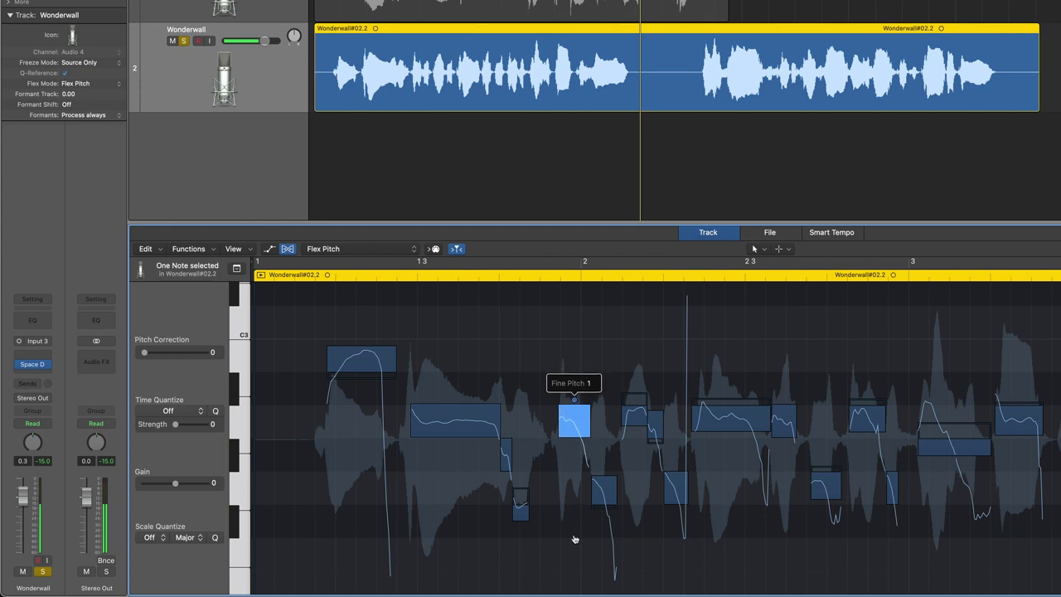
Raise the starting pitch drift of the long second note and set its vibrato to -22%.
{"action": "left_click", "coordinate": [414, 400]}
{"action": "left_click_drag", "start_coordinate": [414, 400], "coordinate": [415, 395]}
{"action": "mouse_move", "coordinate": [456, 443]}
{"action": "left_click_drag", "start_coordinate": [456, 443], "coordinate": [456, 489]}
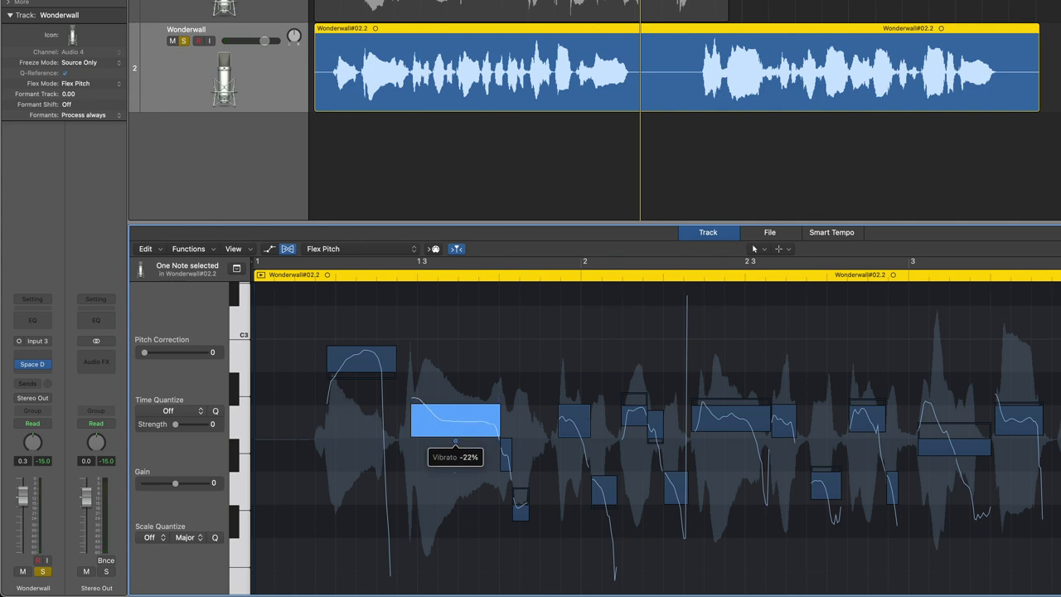
Set the first note's formant shift to -4 and reduce its vibrato.
{"action": "left_click", "coordinate": [393, 382]}
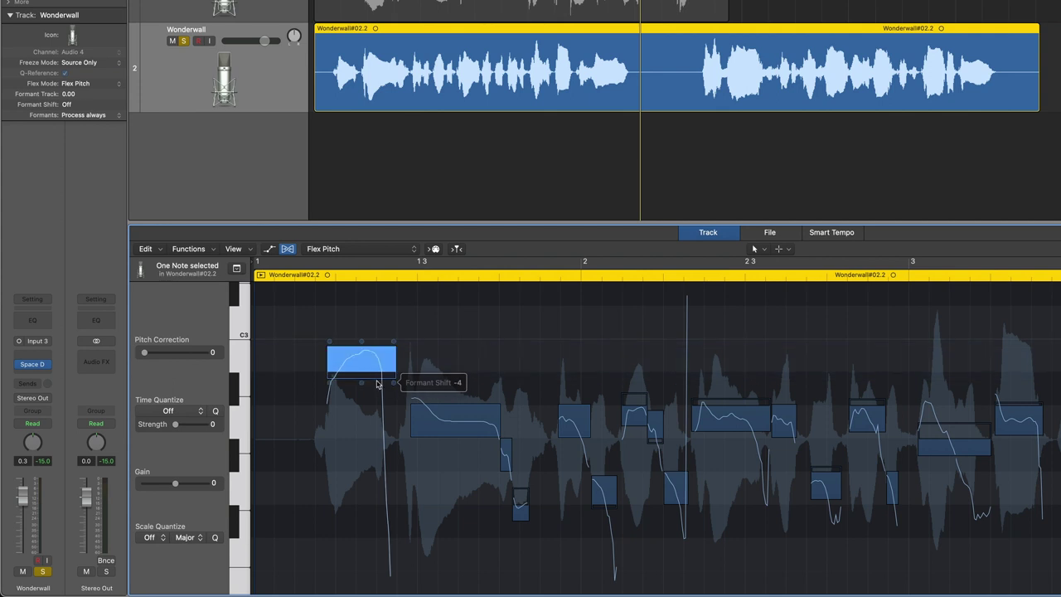
{"action": "mouse_move", "coordinate": [363, 386]}
{"action": "left_click_drag", "start_coordinate": [364, 386], "coordinate": [363, 415]}
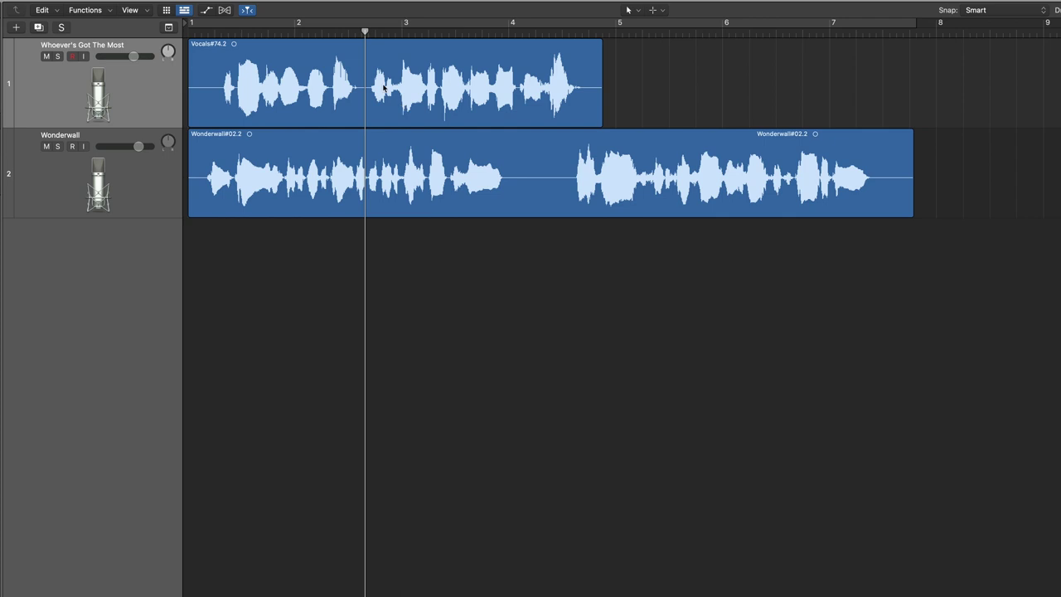
Select the Vocals#74.2 region and solo the Whoever's Got The Most track.
{"action": "left_click", "coordinate": [334, 63]}
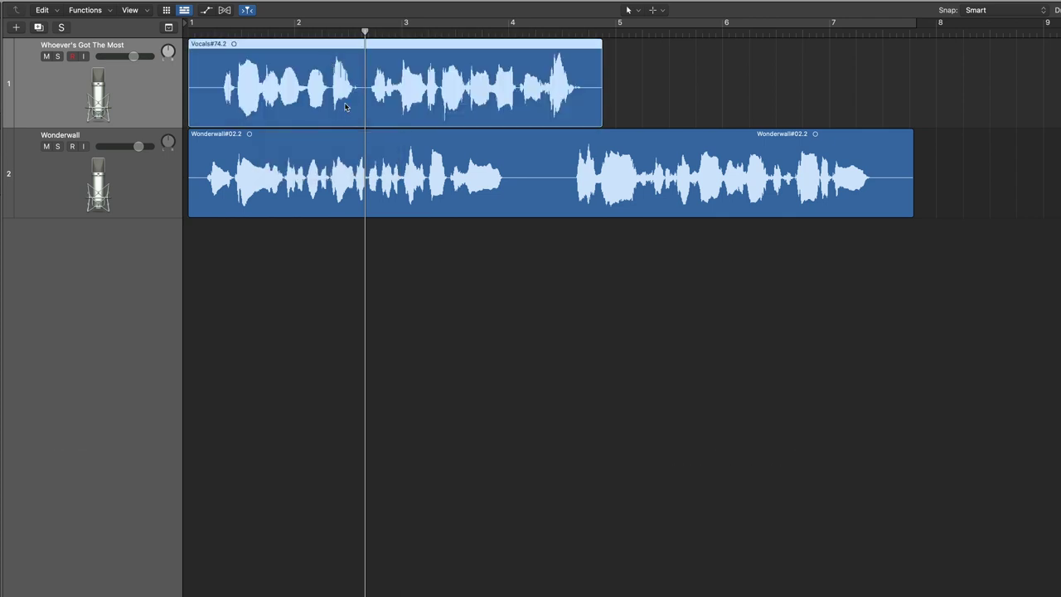
{"action": "left_click", "coordinate": [339, 145]}
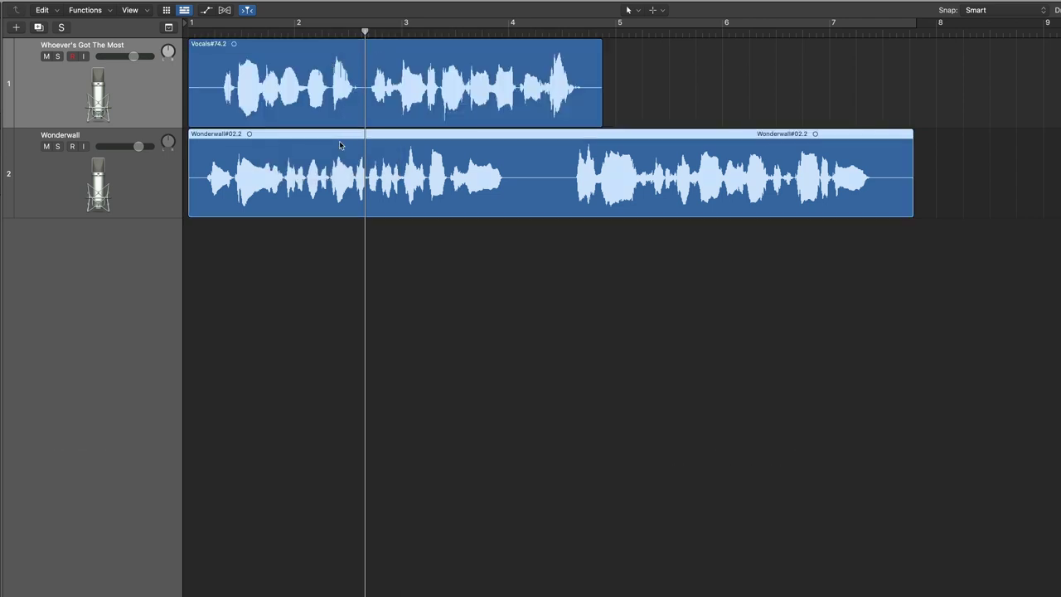
{"action": "left_click", "coordinate": [319, 49]}
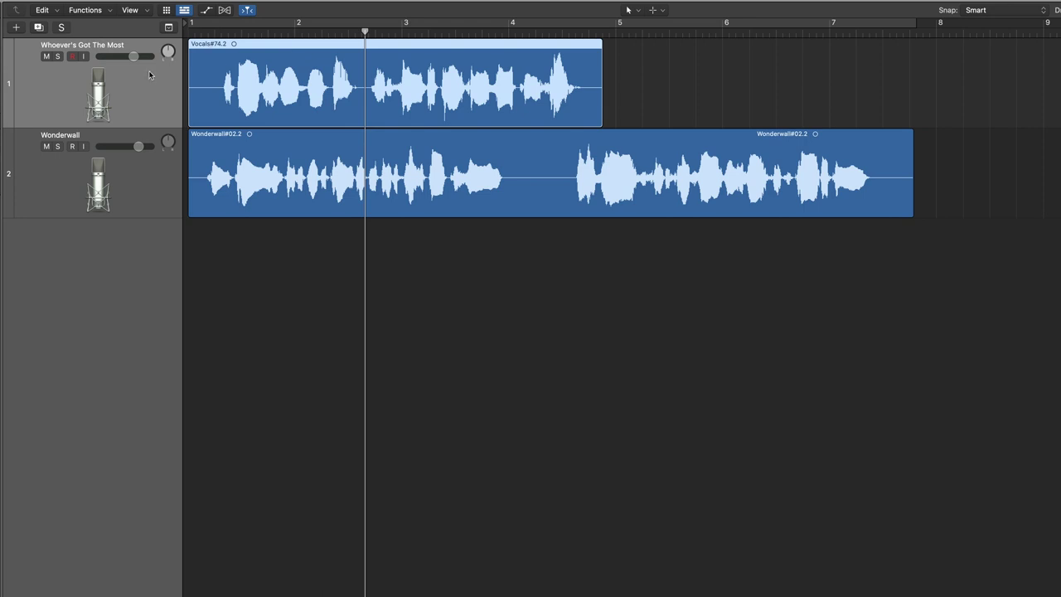
{"action": "left_click", "coordinate": [57, 57]}
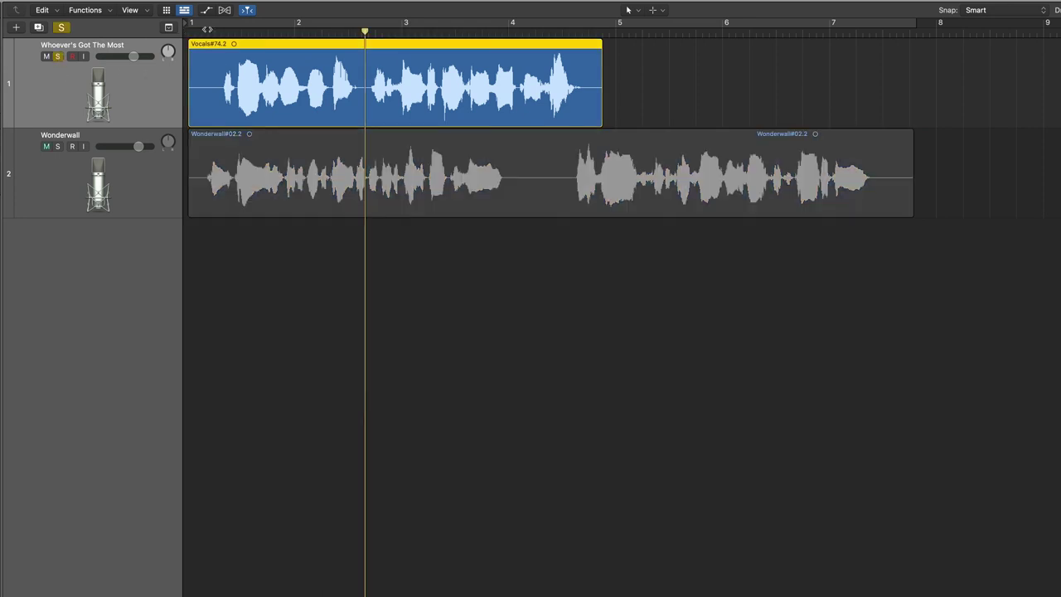
Play the soloed vocal from the start of the project twice.
{"action": "key", "text": "Return"}
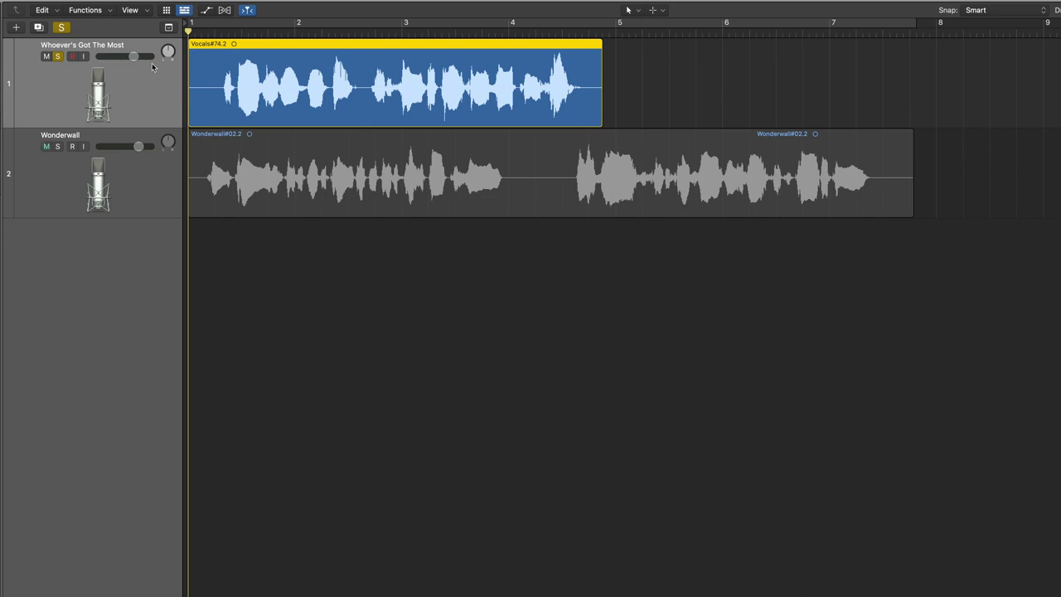
{"action": "key", "text": "space"}
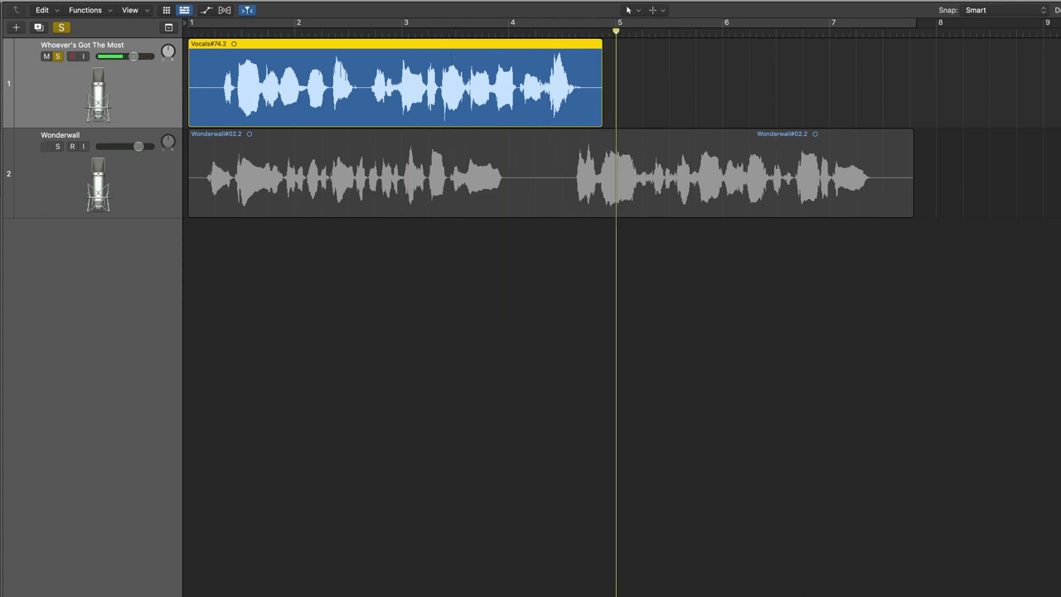
{"action": "key", "text": "Return"}
{"action": "key", "text": "space"}
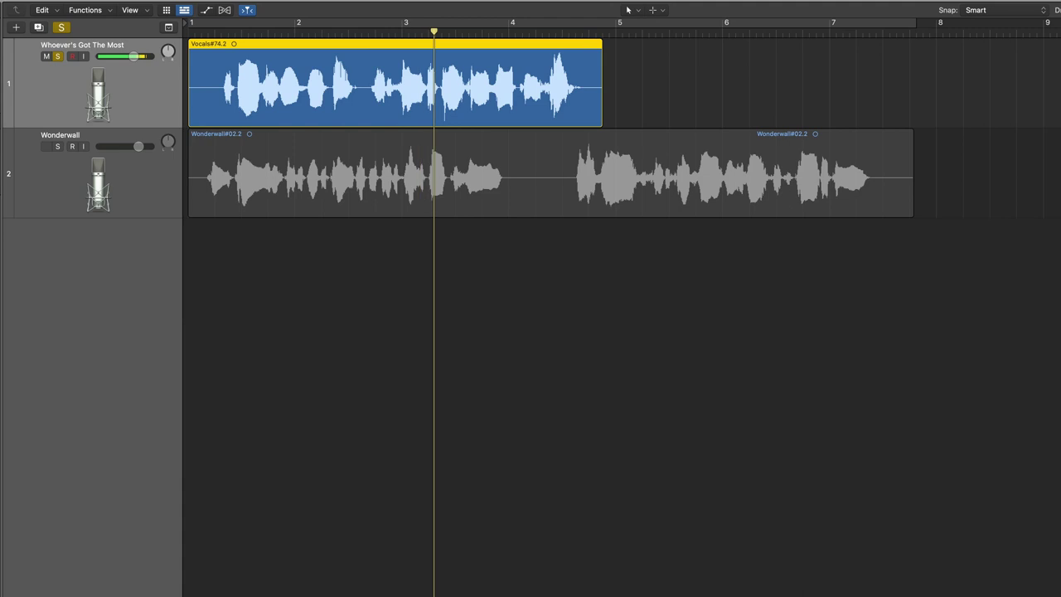
Stop playback and solo the Wonderwall track instead of Whoever's Got The Most.
{"action": "key", "text": "space"}
{"action": "left_click", "coordinate": [124, 171]}
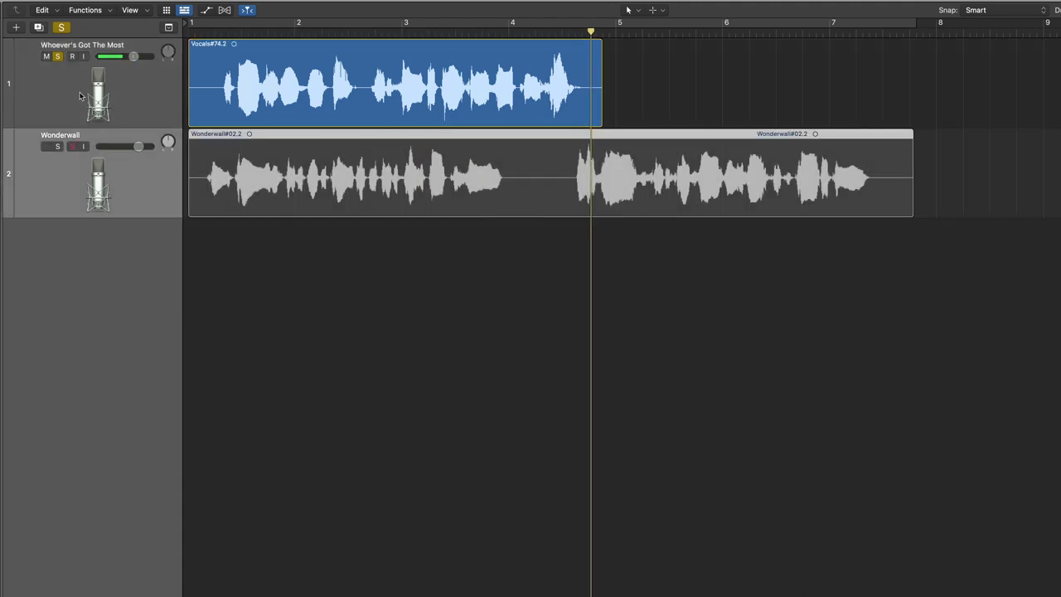
{"action": "left_click", "coordinate": [57, 56]}
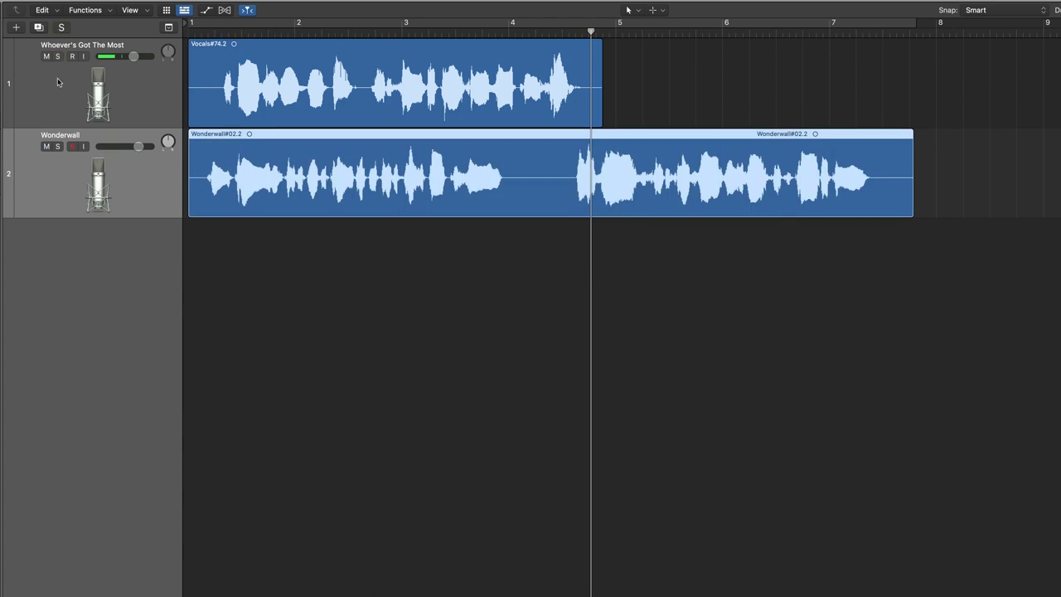
{"action": "left_click", "coordinate": [57, 147]}
Play the soloed Wonderwall vocal from the start of the project to its end.
{"action": "left_click_drag", "start_coordinate": [262, 33], "coordinate": [187, 43]}
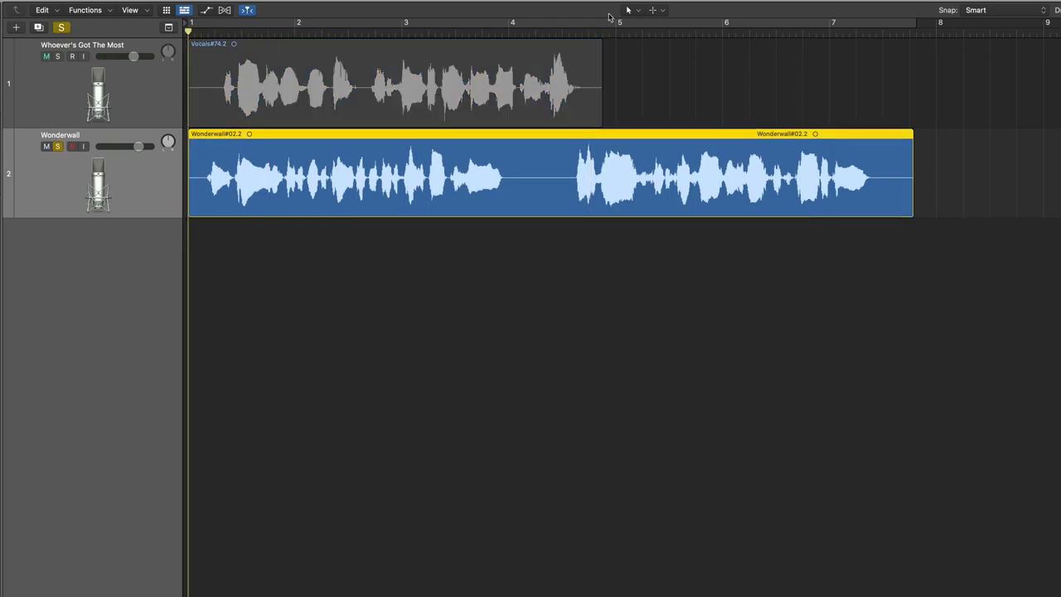
{"action": "key", "text": "space"}
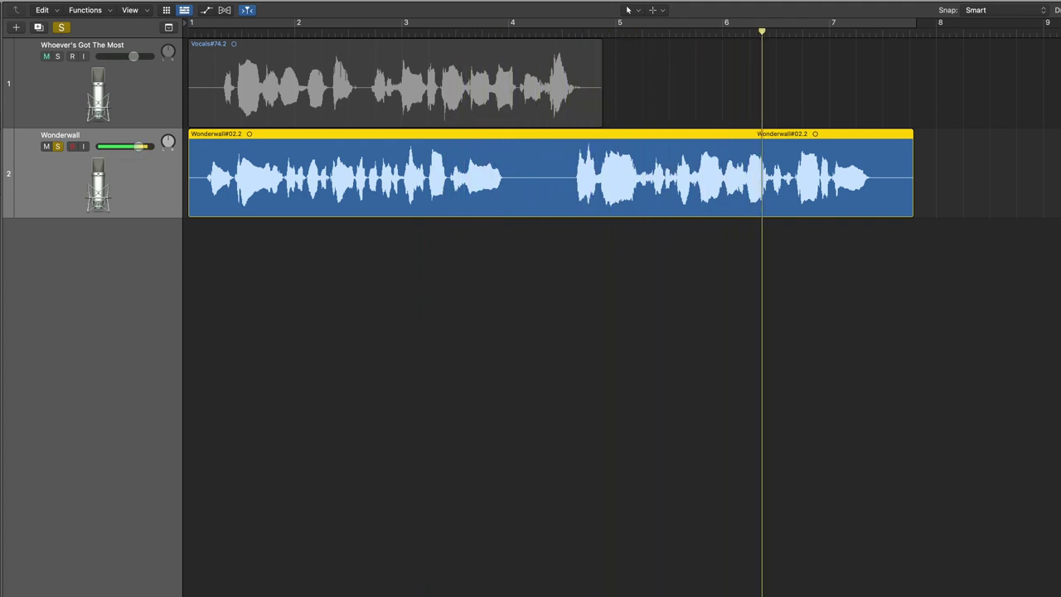
{"action": "key", "text": "space"}
Solo the Whoever's Got The Most track instead of Wonderwall and return the playhead to bar 1.
{"action": "left_click", "coordinate": [134, 82]}
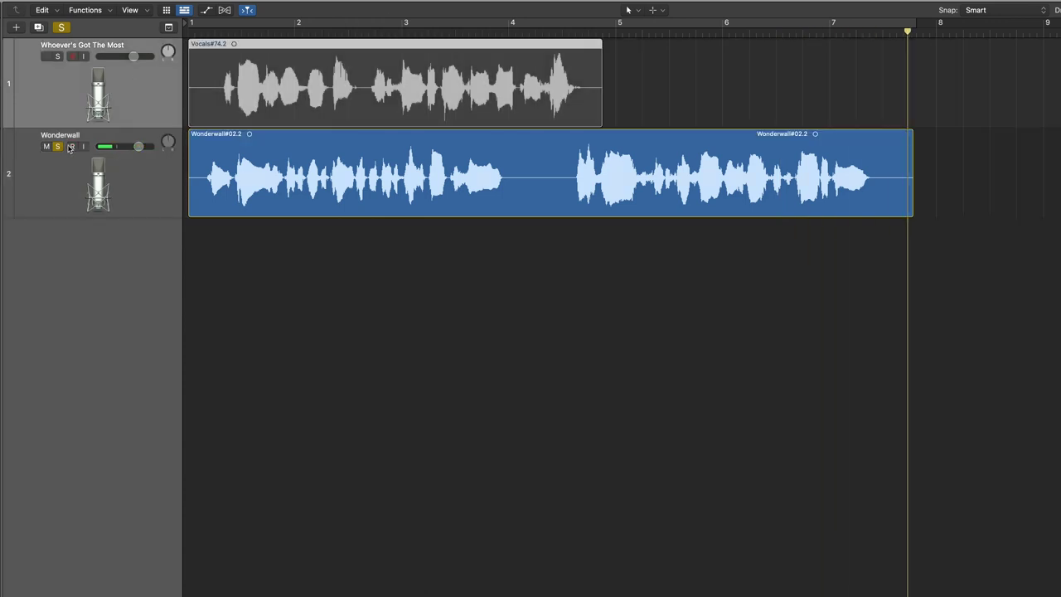
{"action": "left_click", "coordinate": [58, 147]}
{"action": "left_click", "coordinate": [58, 58]}
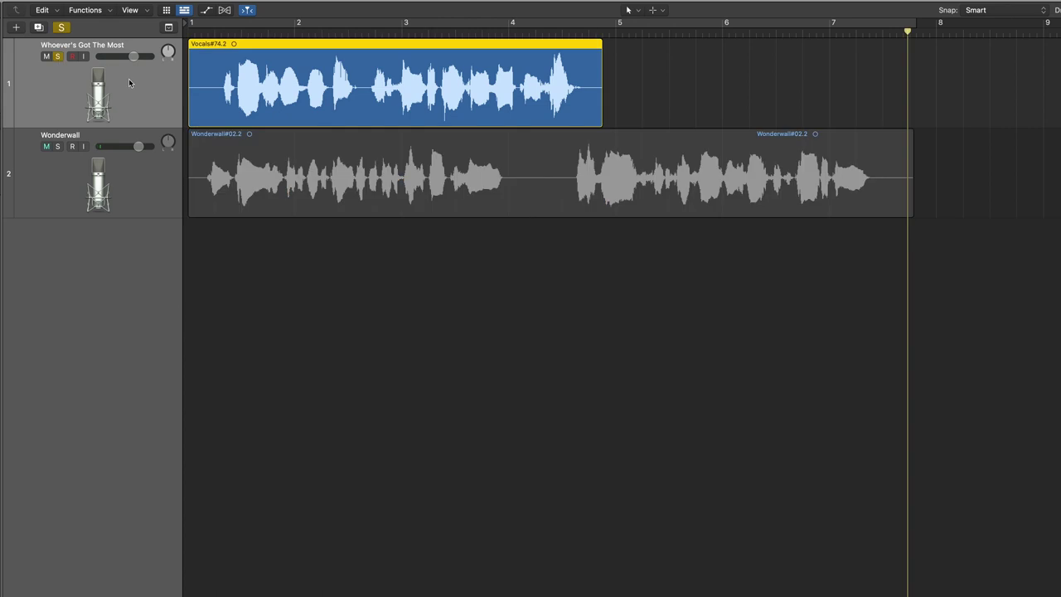
{"action": "left_click_drag", "start_coordinate": [226, 35], "coordinate": [184, 38]}
Turn on the cycle range and show the Melodyne editor window for the Whoever's Got The Most vocal.
{"action": "left_click", "coordinate": [220, 28]}
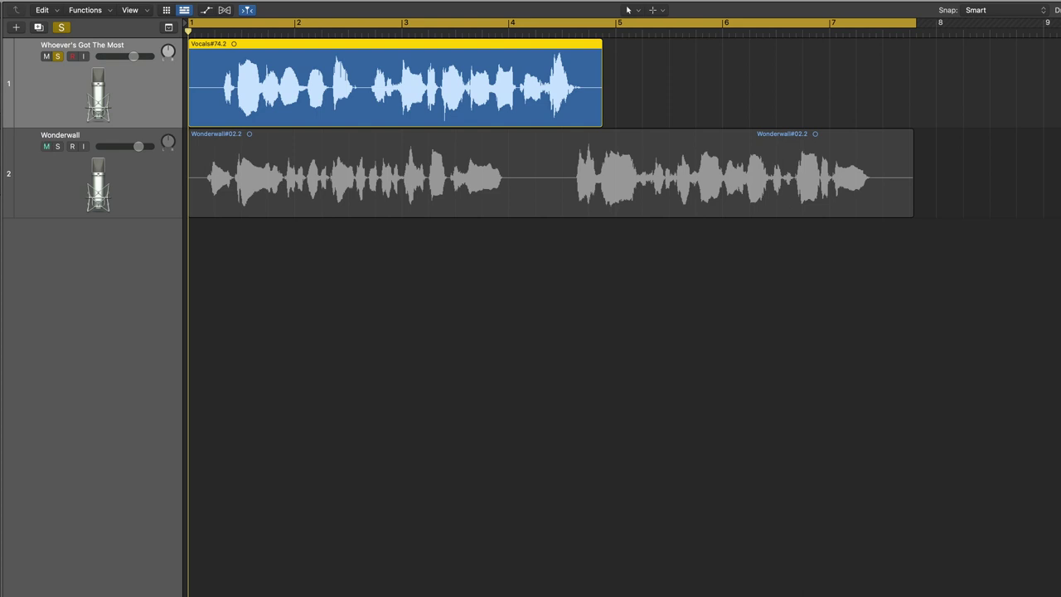
{"action": "key", "text": "v"}
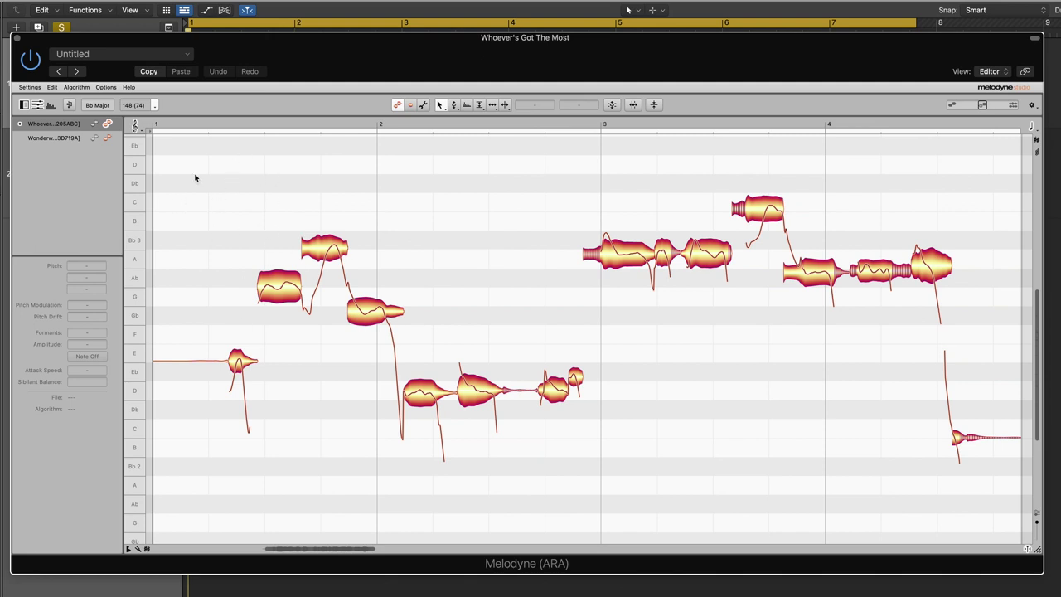
Play the opening phrase in Melodyne and audition its first six notes one by one to hear their pitches.
{"action": "key", "text": "space"}
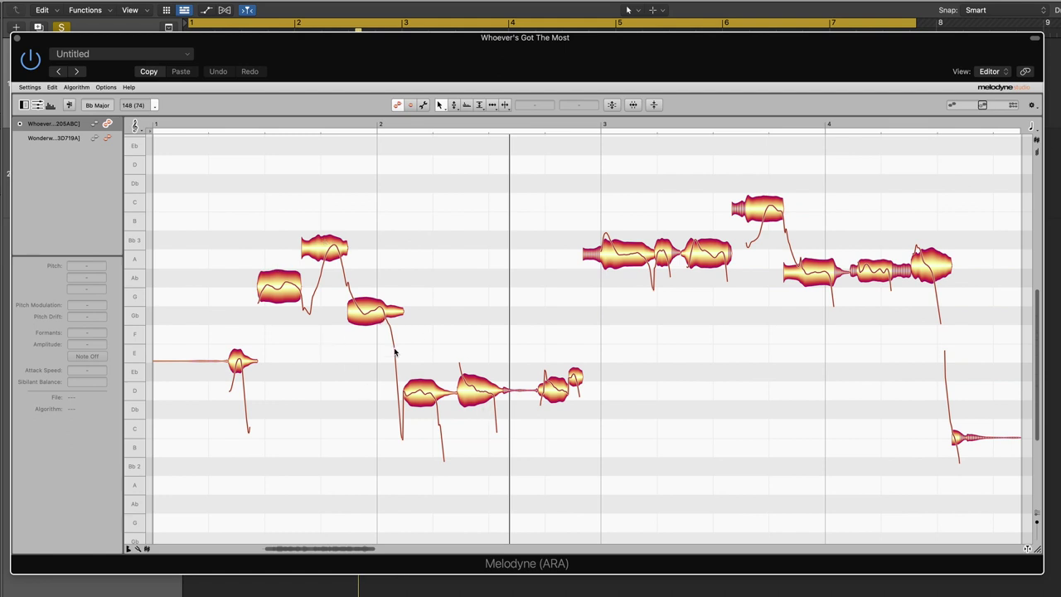
{"action": "left_click", "coordinate": [241, 363]}
{"action": "left_click", "coordinate": [282, 290]}
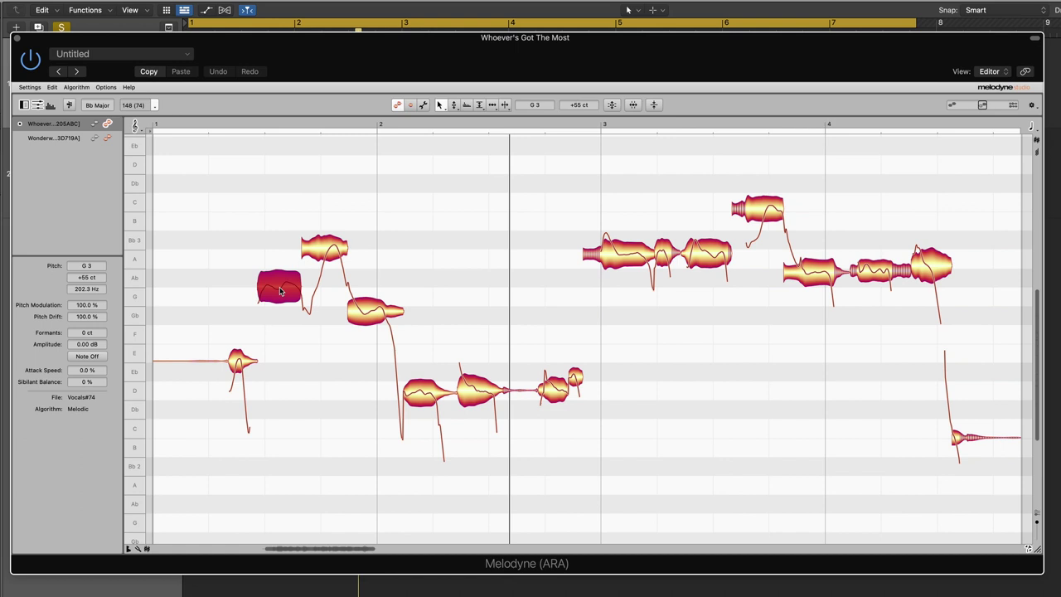
{"action": "left_click", "coordinate": [326, 249]}
{"action": "left_click", "coordinate": [368, 314]}
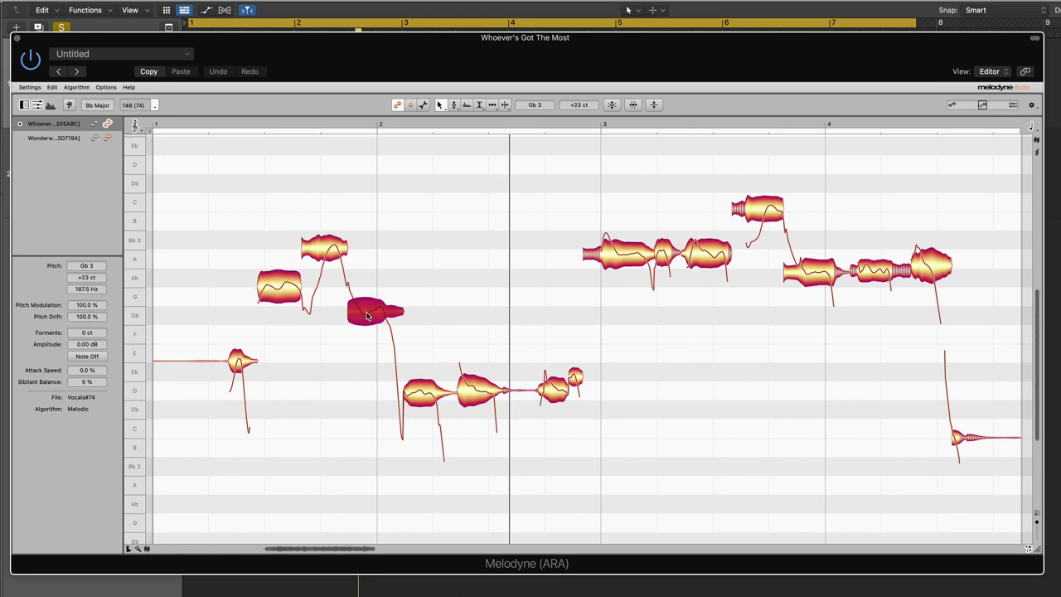
{"action": "left_click", "coordinate": [430, 399]}
{"action": "left_click", "coordinate": [475, 394]}
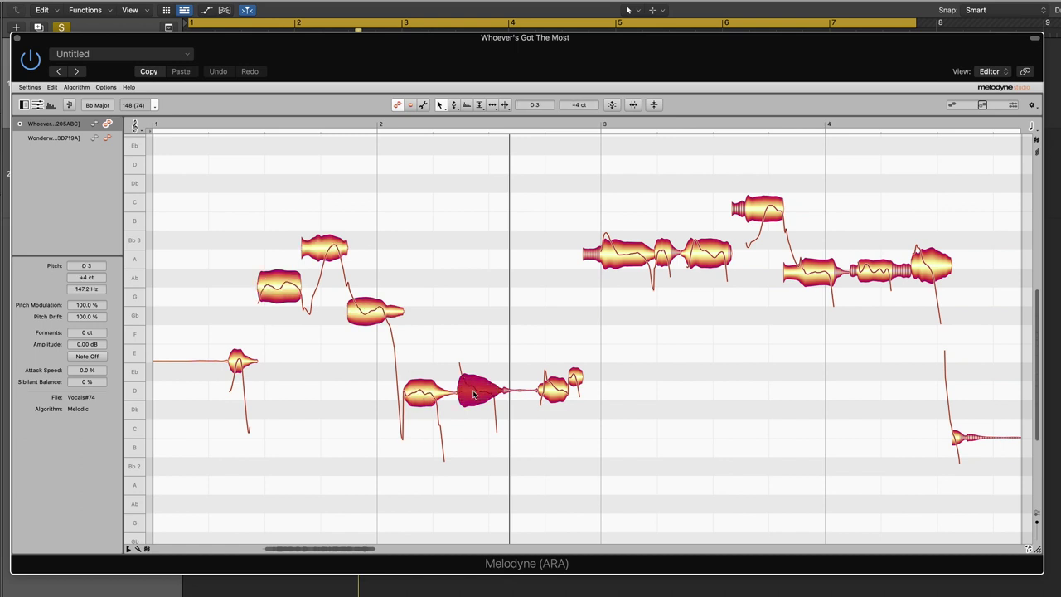
{"action": "key", "text": "space"}
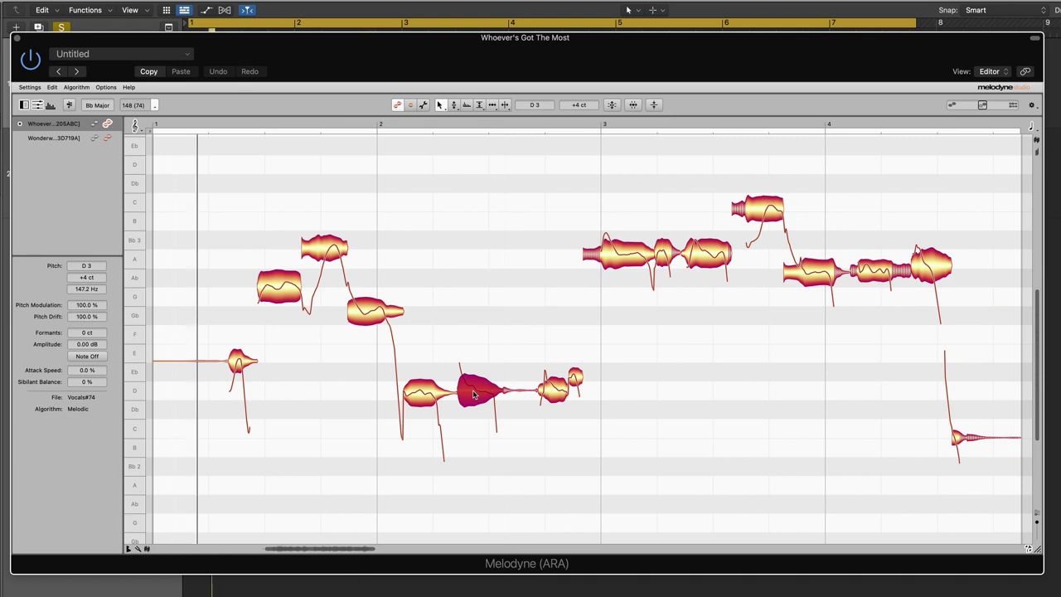
{"action": "left_click", "coordinate": [346, 442]}
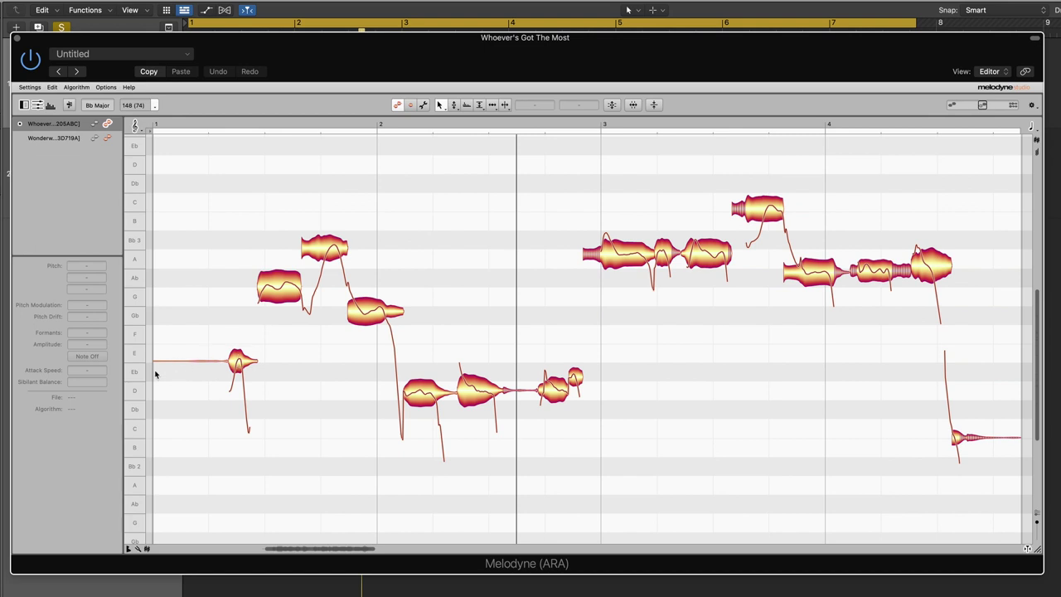
Try snapping the vocal's first note to Eb 3, restoring its original pitch after each attempt.
{"action": "left_click", "coordinate": [236, 362]}
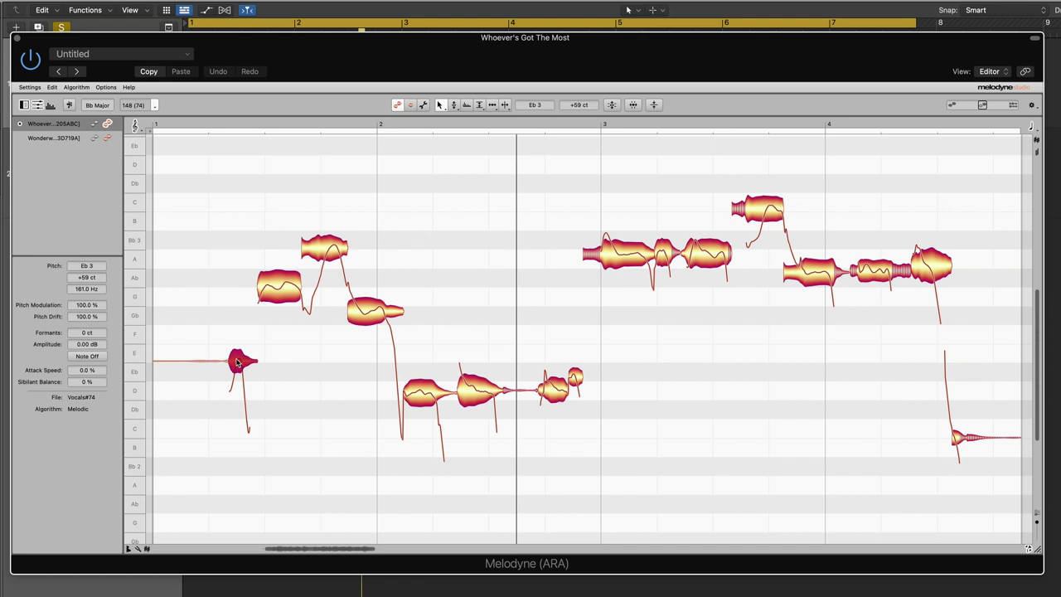
{"action": "double_click", "coordinate": [236, 363]}
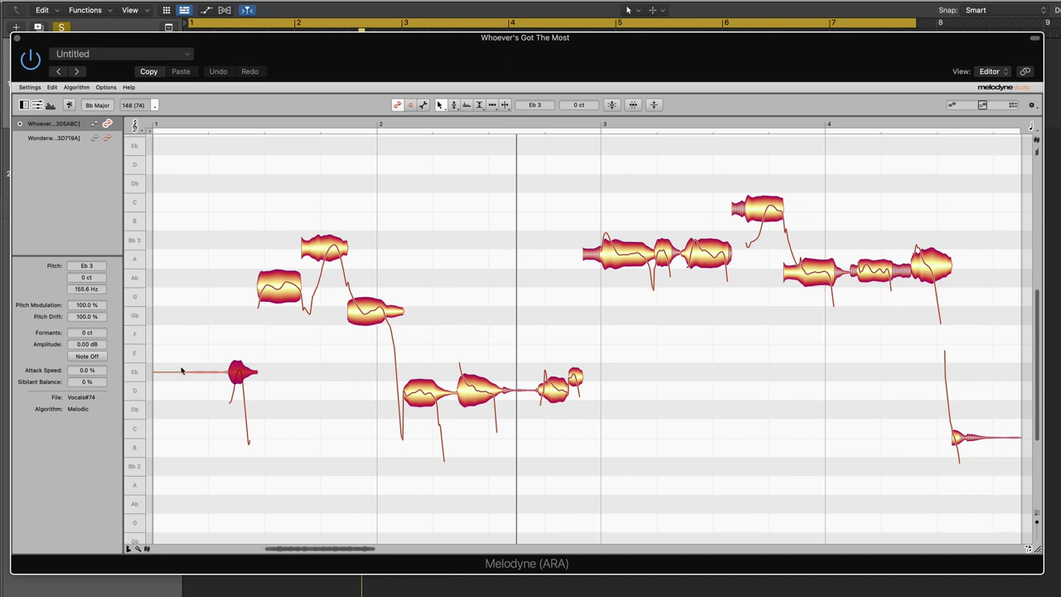
{"action": "key", "text": "super+z"}
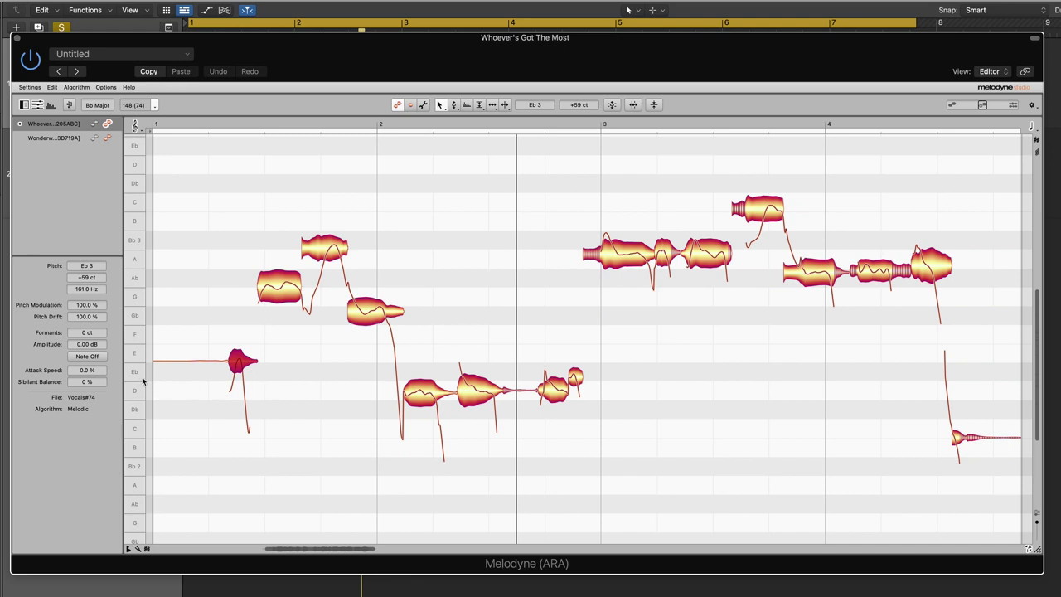
{"action": "double_click", "coordinate": [237, 362]}
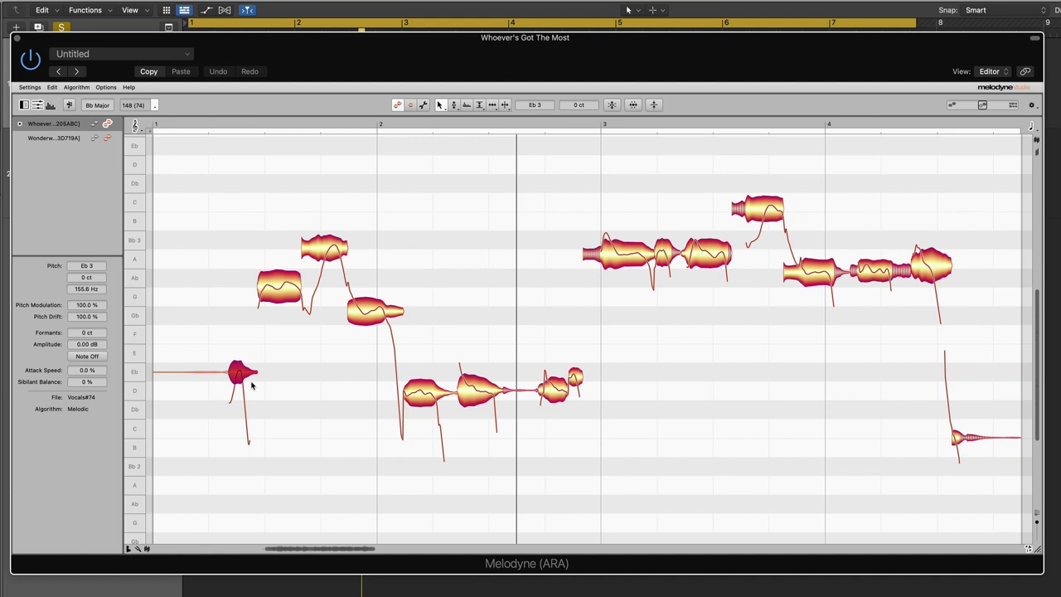
{"action": "double_click", "coordinate": [243, 375]}
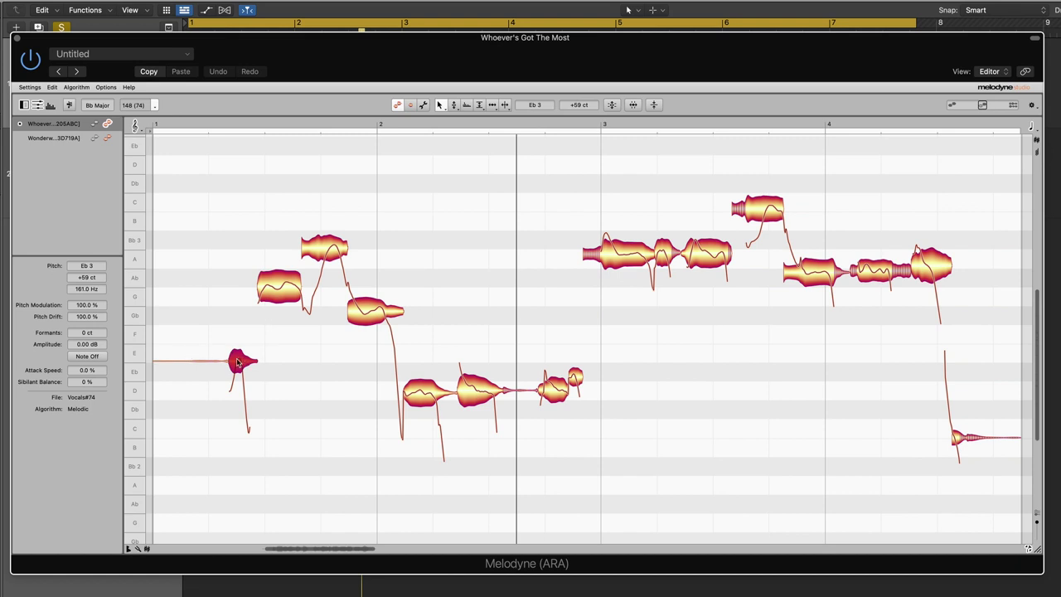
Try tuning the first note to Eb 3 and E 3, and return it to Eb 3 +59 ct.
{"action": "mouse_move", "coordinate": [238, 363]}
{"action": "left_mouse_down"}
{"action": "mouse_move", "coordinate": [238, 286]}
{"action": "mouse_move", "coordinate": [240, 423]}
{"action": "mouse_move", "coordinate": [240, 360]}
{"action": "left_mouse_up"}
{"action": "double_click", "coordinate": [239, 362]}
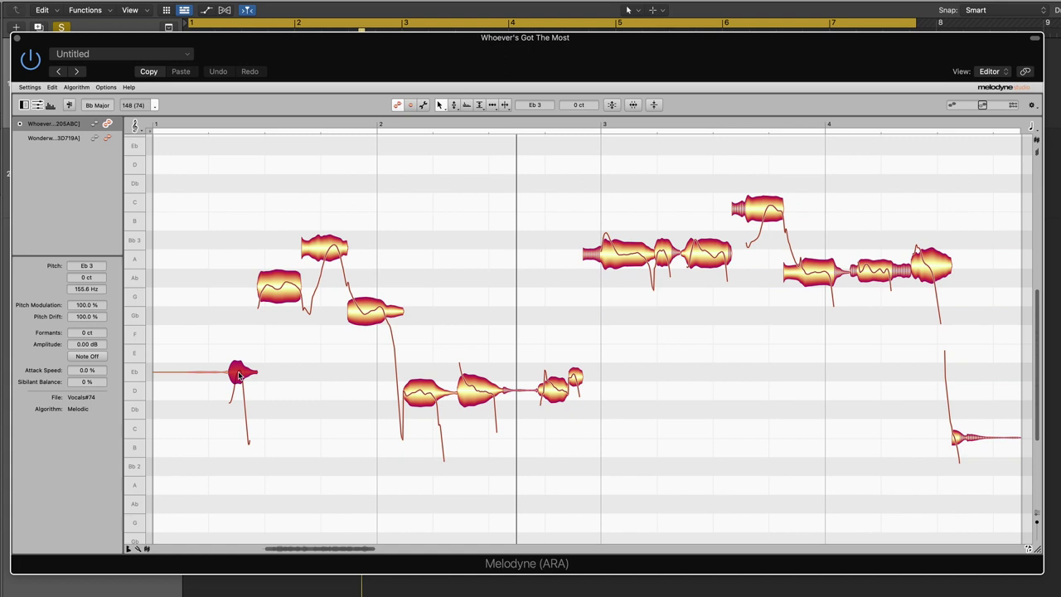
{"action": "left_click_drag", "start_coordinate": [239, 375], "coordinate": [238, 355]}
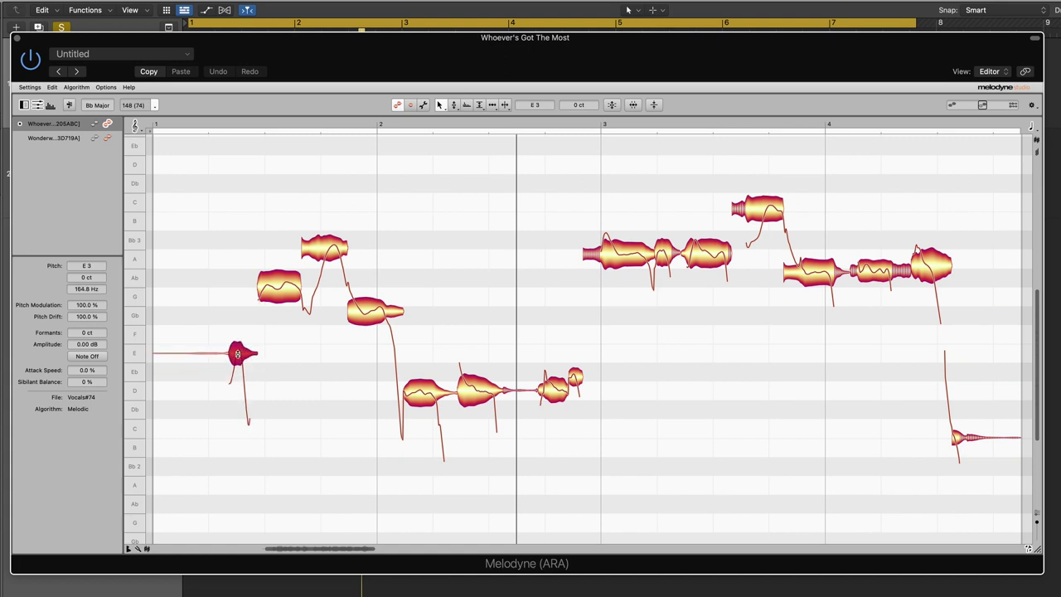
{"action": "mouse_move", "coordinate": [238, 354]}
{"action": "left_mouse_down"}
{"action": "mouse_move", "coordinate": [238, 297]}
{"action": "mouse_move", "coordinate": [238, 361]}
{"action": "left_mouse_up"}
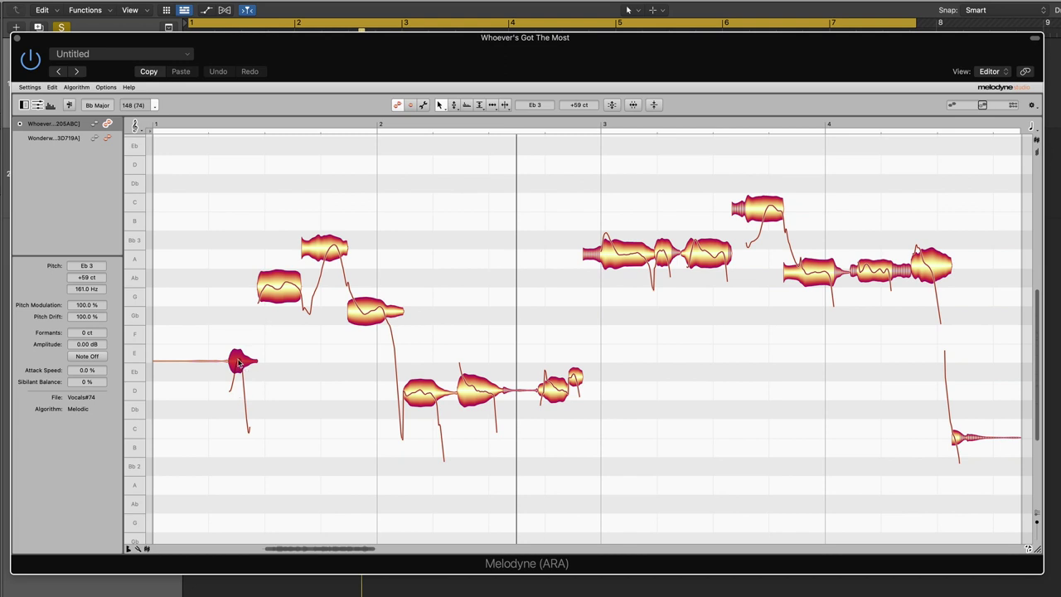
Raise the first note to F 3 -41 ct, and tune it to exactly E 3 with a 0 ct offset.
{"action": "left_click_drag", "start_coordinate": [238, 362], "coordinate": [240, 341]}
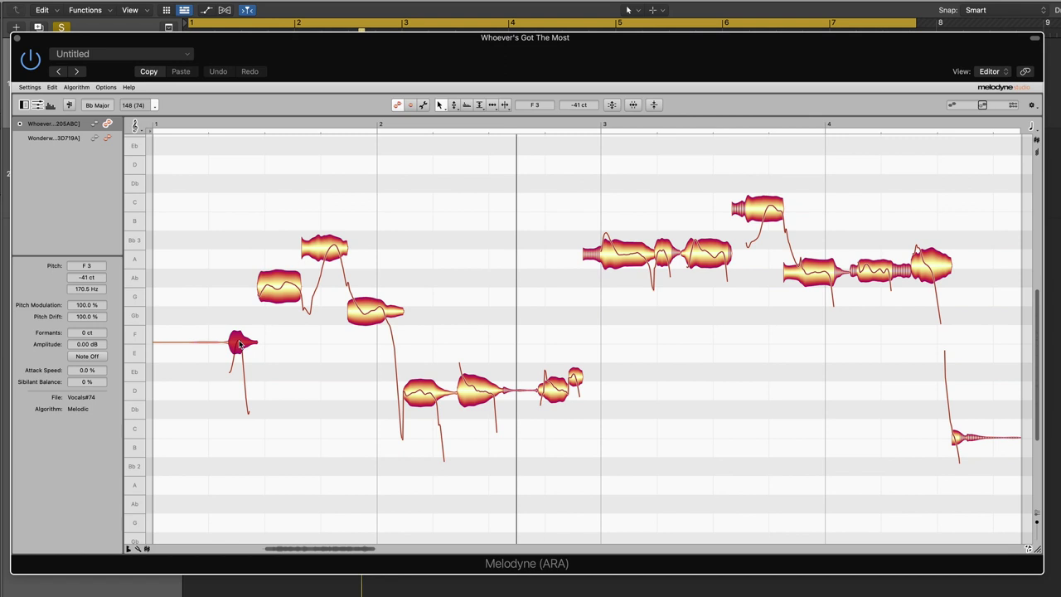
{"action": "double_click", "coordinate": [240, 345]}
{"action": "left_click_drag", "start_coordinate": [237, 335], "coordinate": [238, 356]}
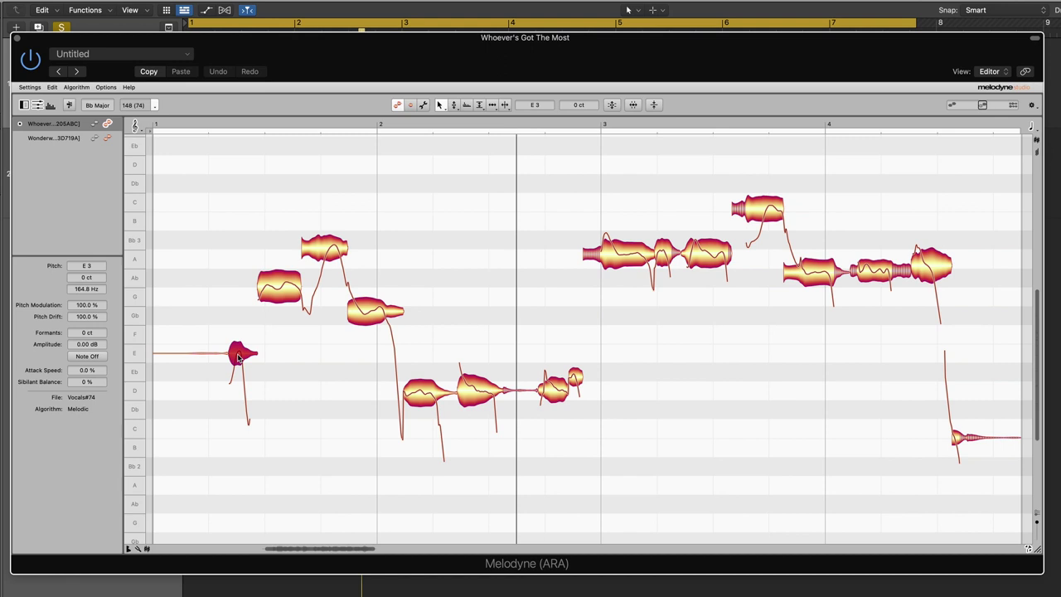
{"action": "left_click", "coordinate": [239, 222]}
Select the second, third and fourth notes together and snap them to G, A and Gb with a 0 ct offset.
{"action": "left_click_drag", "start_coordinate": [304, 270], "coordinate": [422, 338]}
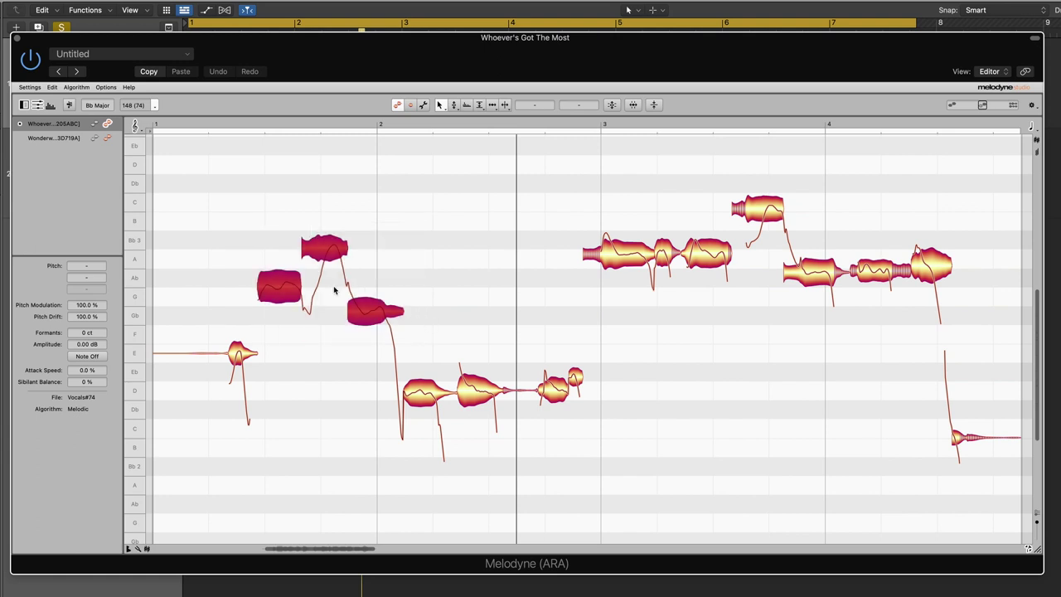
{"action": "left_click_drag", "start_coordinate": [280, 286], "coordinate": [287, 296]}
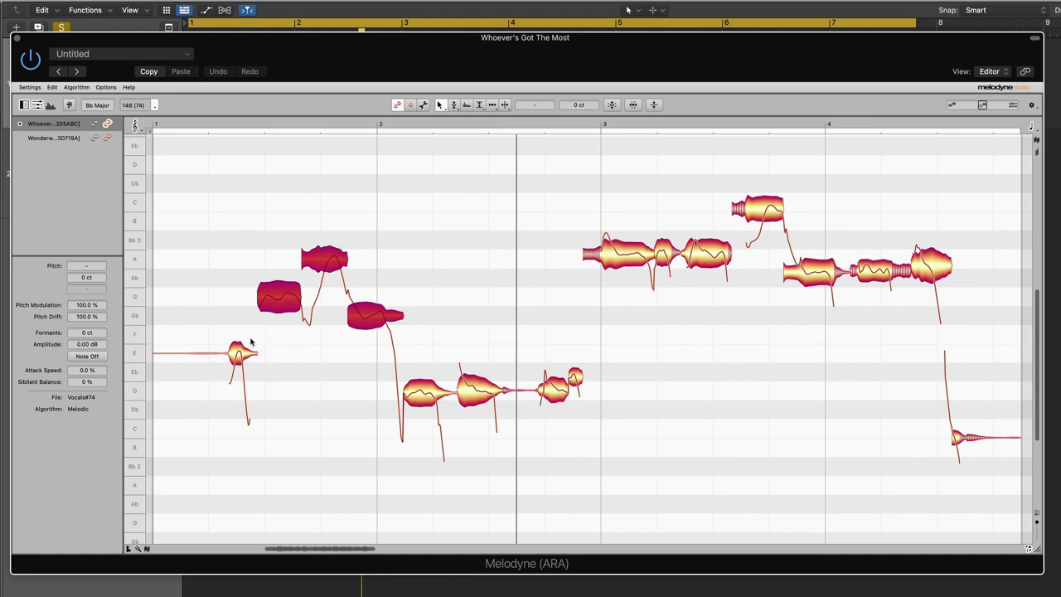
{"action": "left_click", "coordinate": [304, 173]}
Play the phrase and tune the first two notes after bar 2 and the phrase's small last note to D 3.
{"action": "key", "text": "space"}
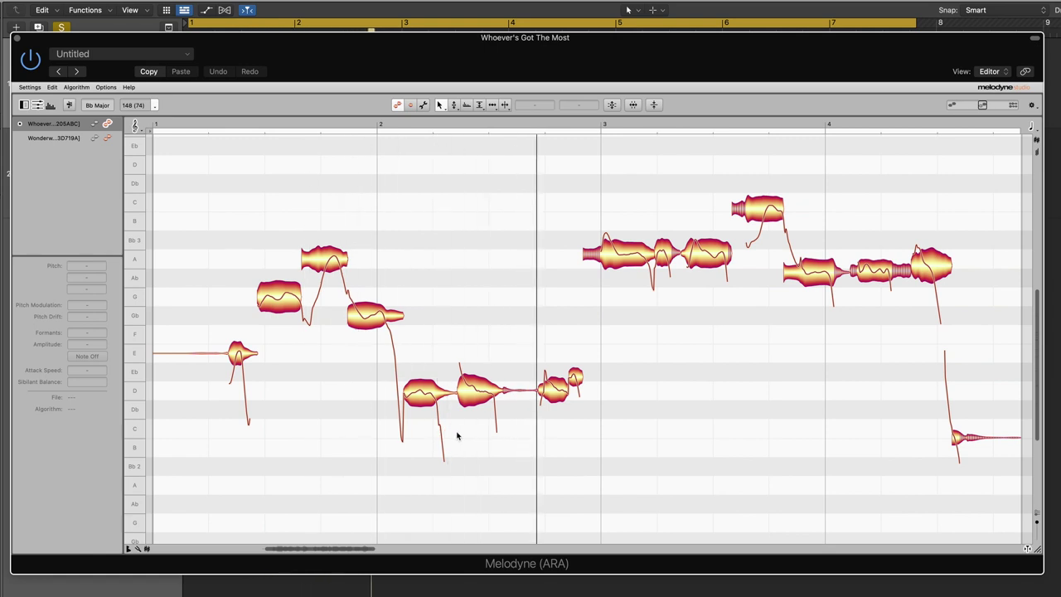
{"action": "left_click_drag", "start_coordinate": [400, 378], "coordinate": [479, 396]}
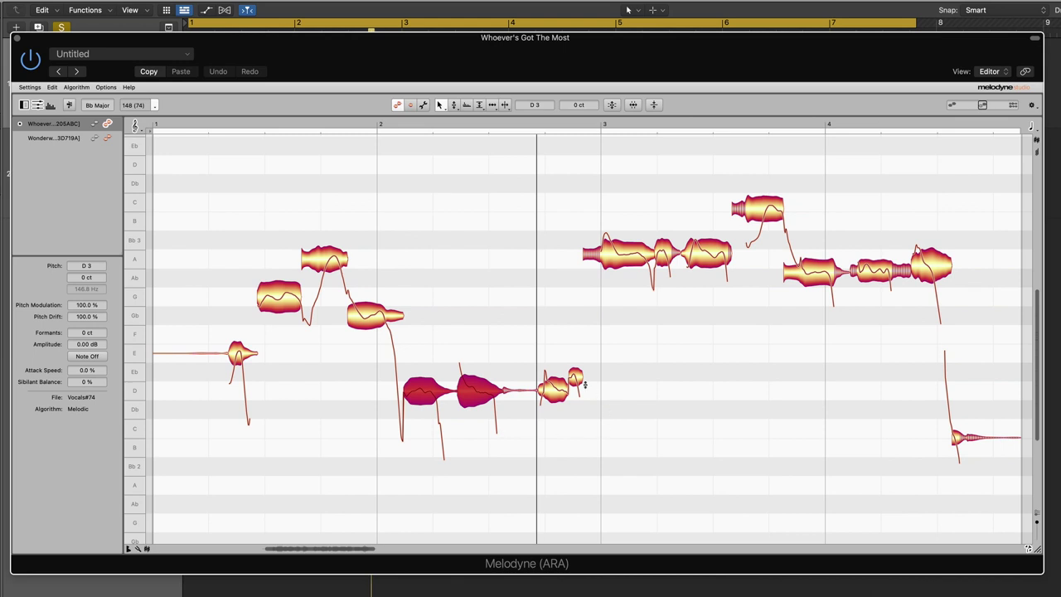
{"action": "left_click_drag", "start_coordinate": [578, 379], "coordinate": [578, 393]}
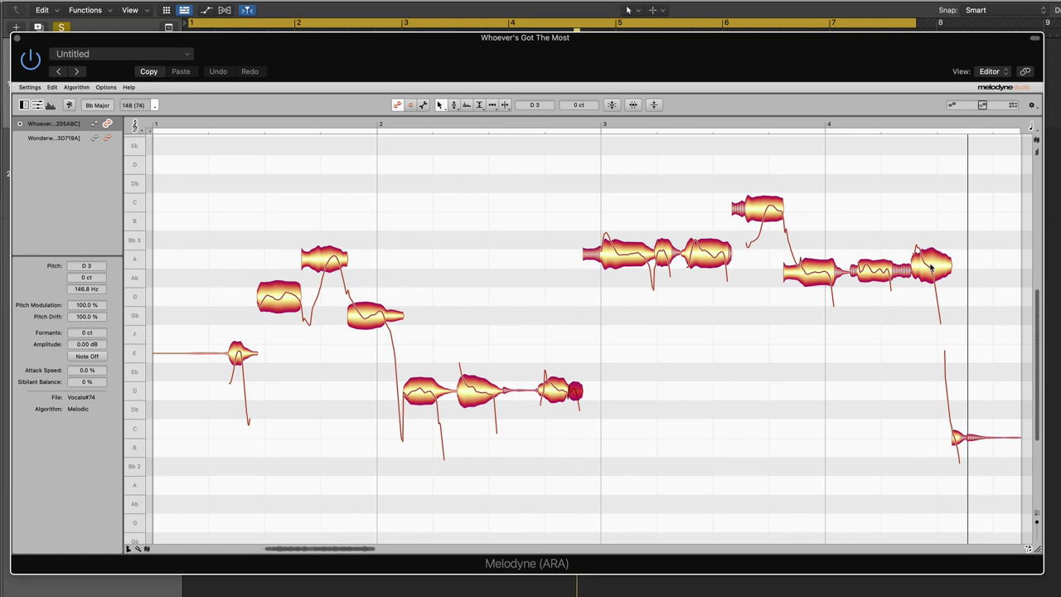
Tune the three sustained notes around and after bar 4 to Ab 3 and the high note before them to B 3.
{"action": "left_click_drag", "start_coordinate": [931, 267], "coordinate": [932, 279]}
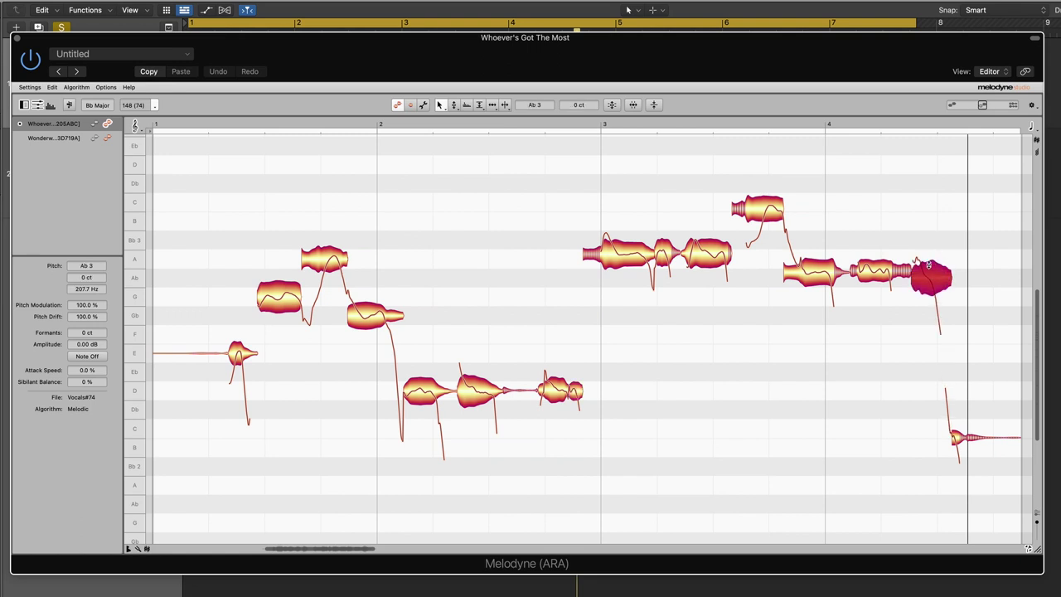
{"action": "left_click", "coordinate": [875, 268]}
{"action": "left_click", "coordinate": [827, 274]}
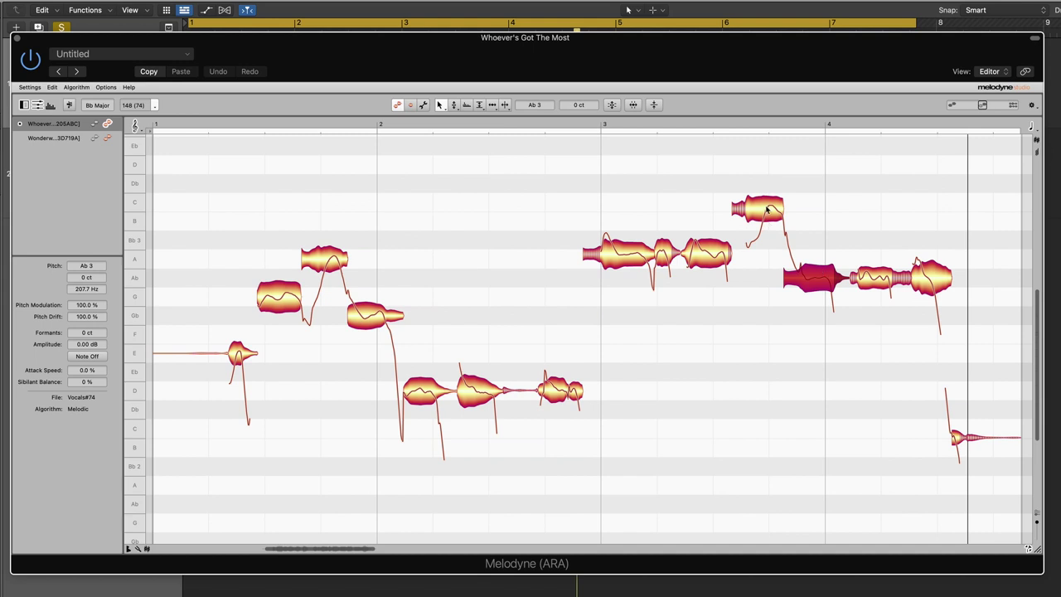
{"action": "left_click_drag", "start_coordinate": [767, 210], "coordinate": [767, 220]}
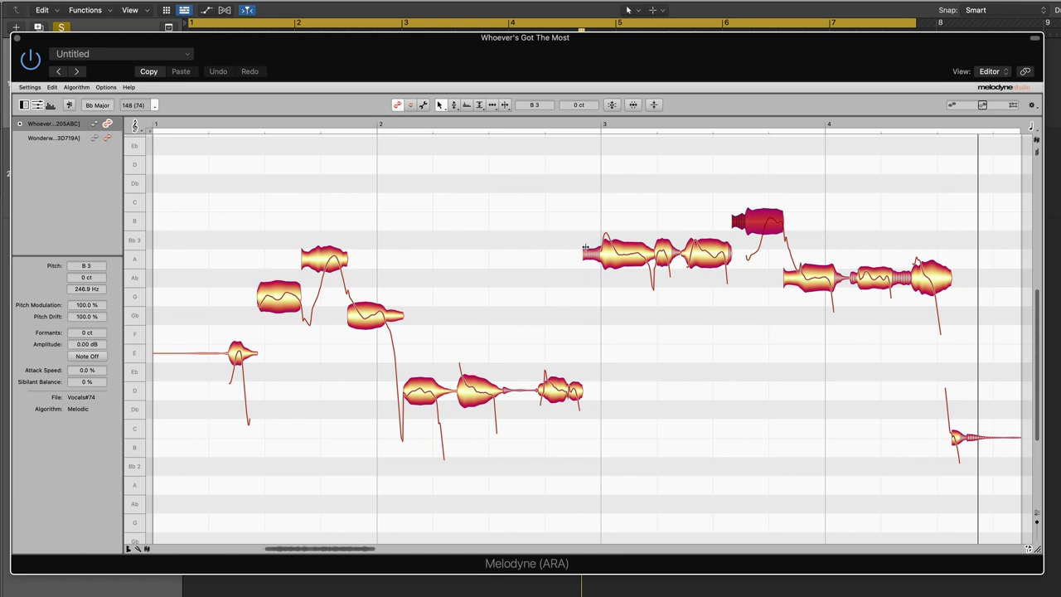
{"action": "left_click", "coordinate": [768, 297]}
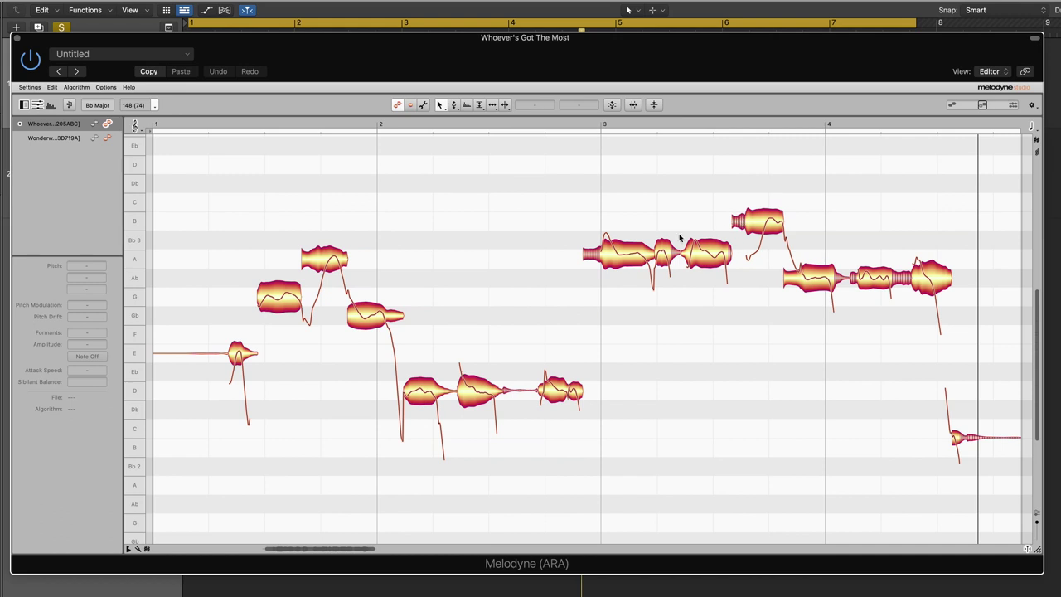
Enter Note Assignment Mode and turn off Sibilant Handling for the Vocals#74 audio.
{"action": "left_click", "coordinate": [425, 107]}
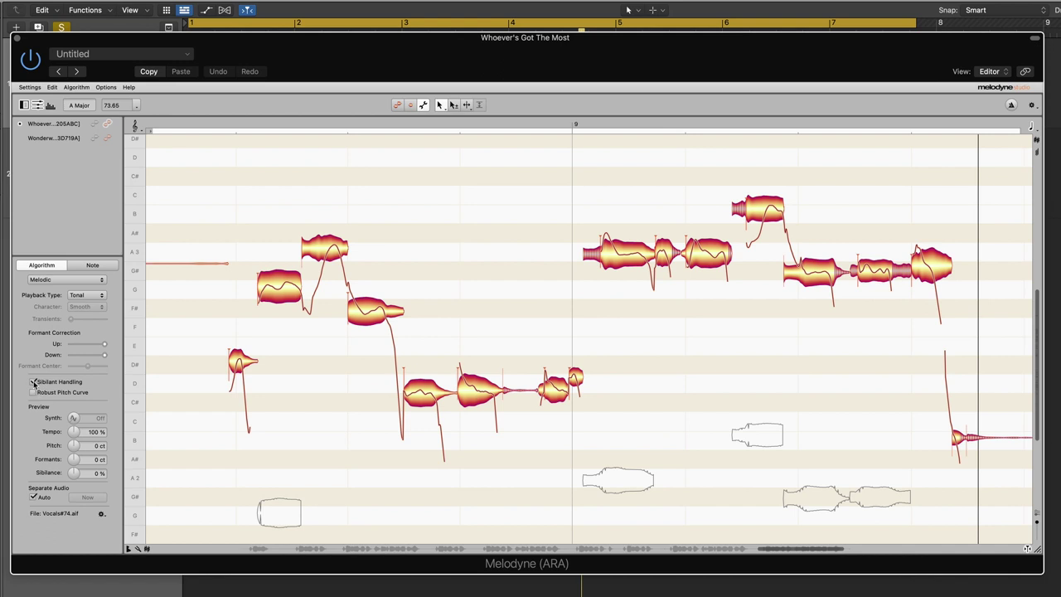
{"action": "left_click", "coordinate": [33, 382]}
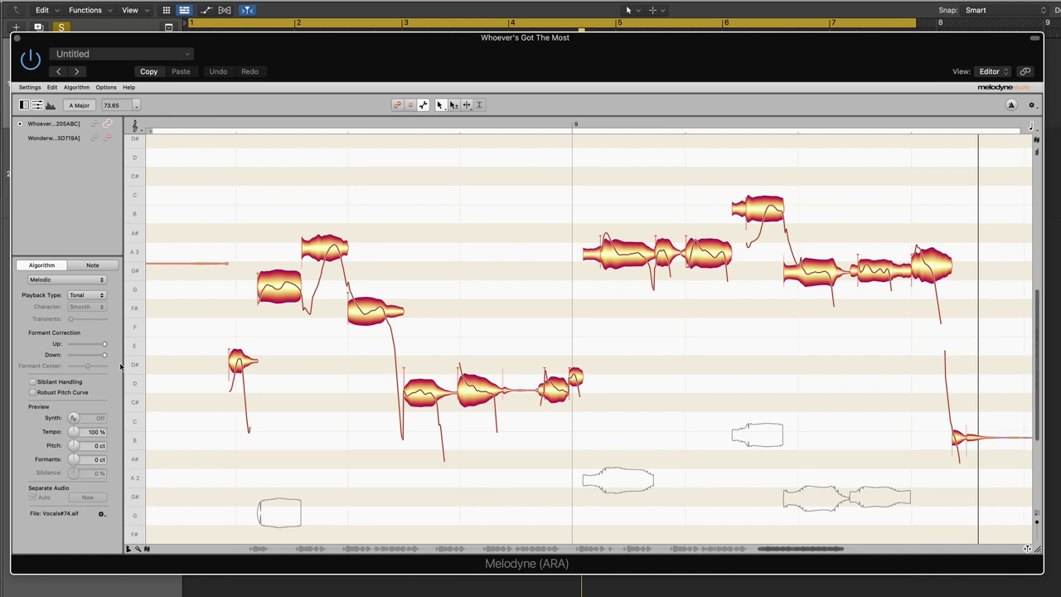
Turn Sibilant Handling back on for the Vocals#74 audio and leave Note Assignment Mode.
{"action": "left_click", "coordinate": [33, 383]}
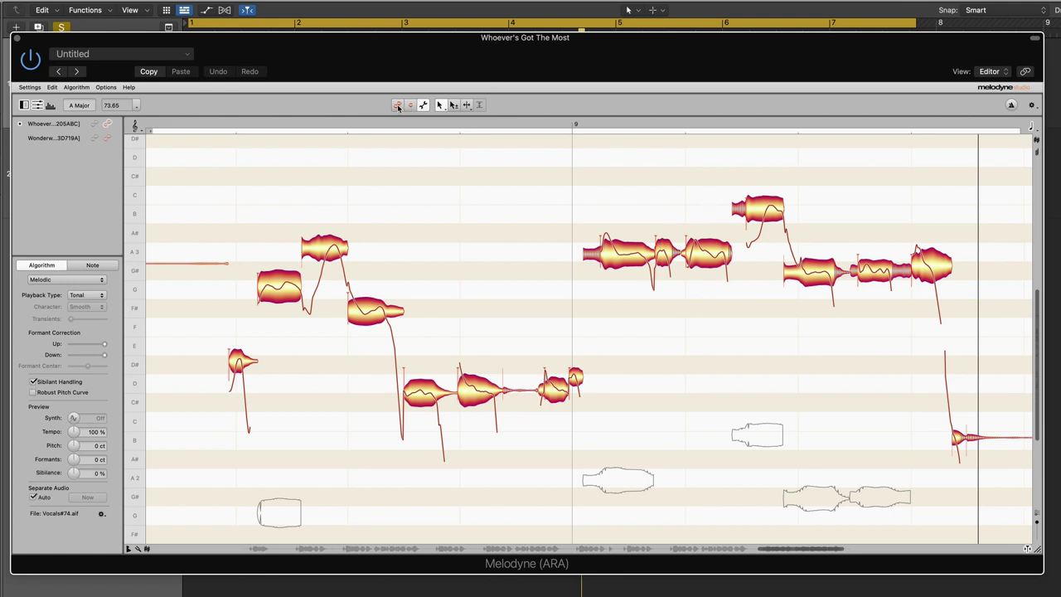
{"action": "left_click", "coordinate": [398, 107]}
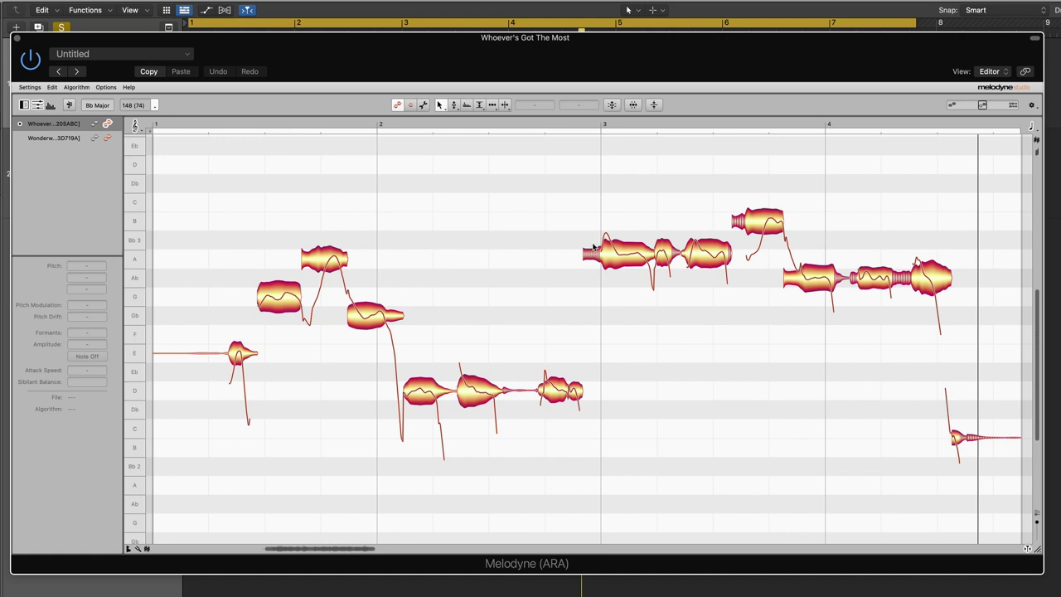
Set the cycle range to run from bar 1 to just before the end of the Vocals#74 region.
{"action": "double_click", "coordinate": [507, 132]}
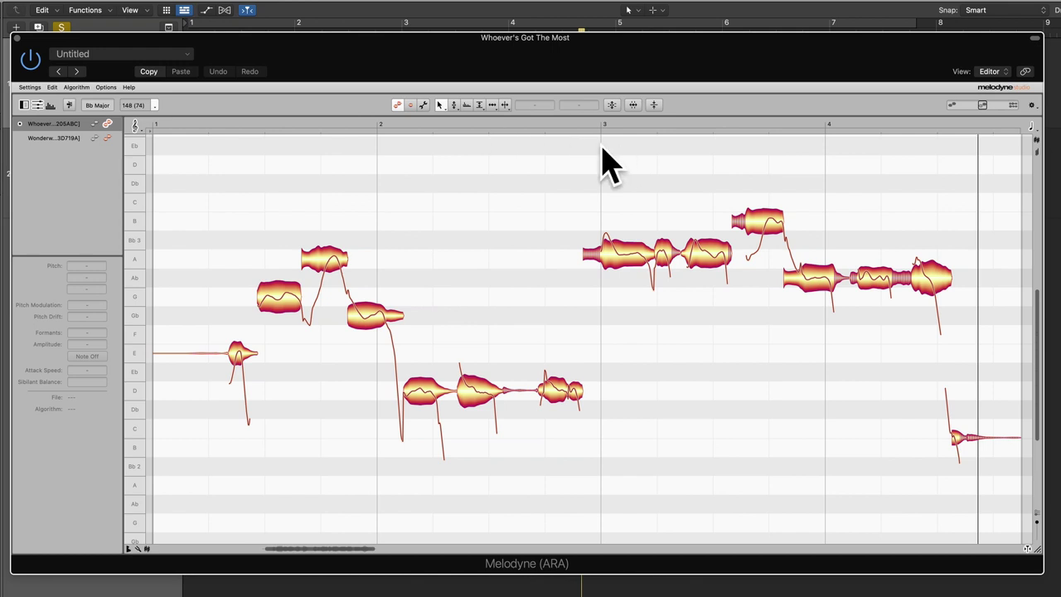
{"action": "double_click", "coordinate": [536, 131]}
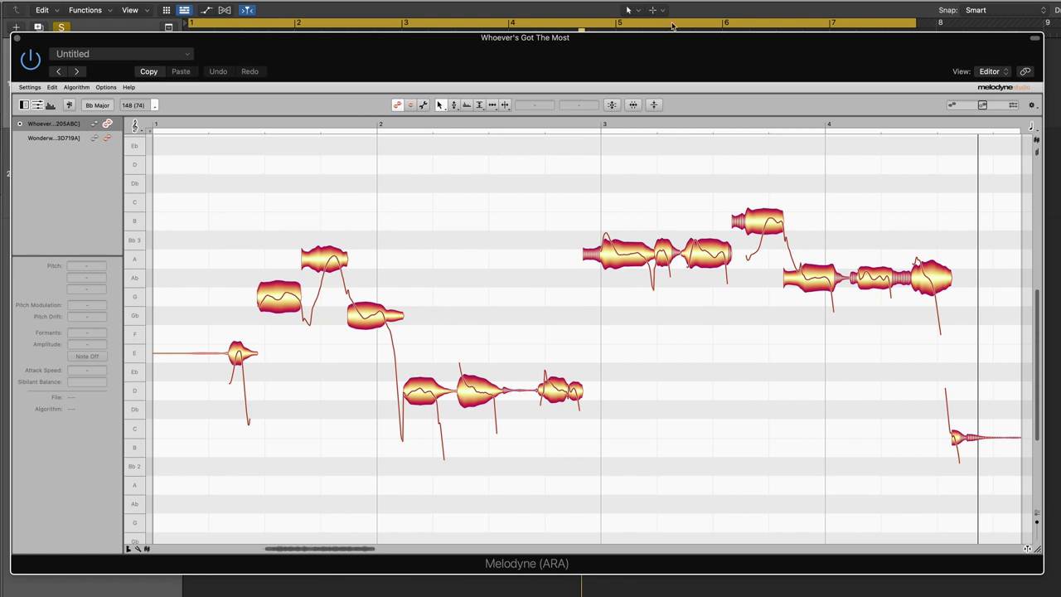
{"action": "left_click", "coordinate": [461, 27]}
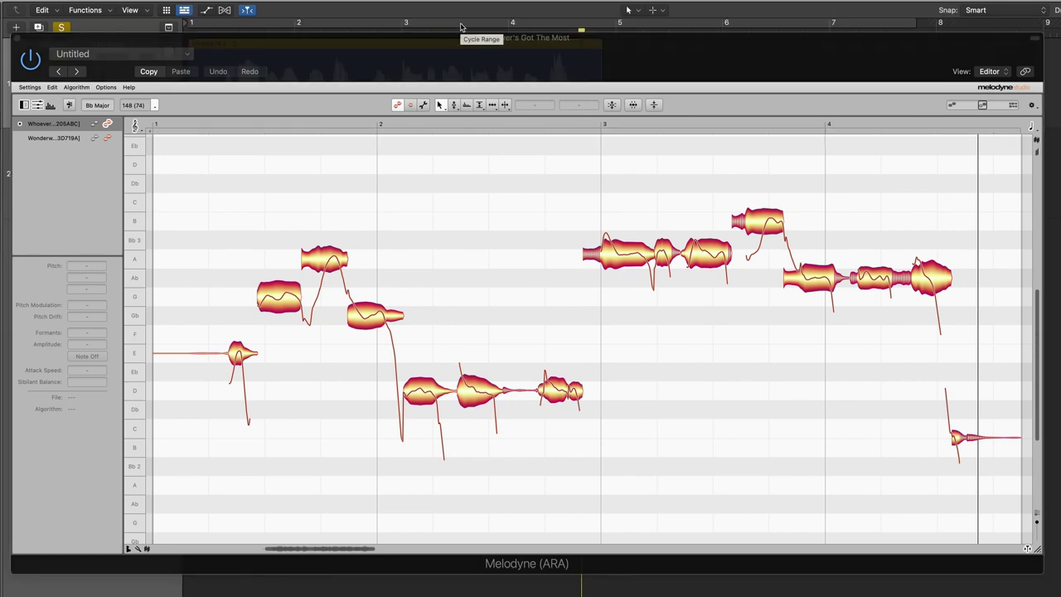
{"action": "left_click", "coordinate": [491, 131]}
{"action": "left_click_drag", "start_coordinate": [485, 130], "coordinate": [970, 144]}
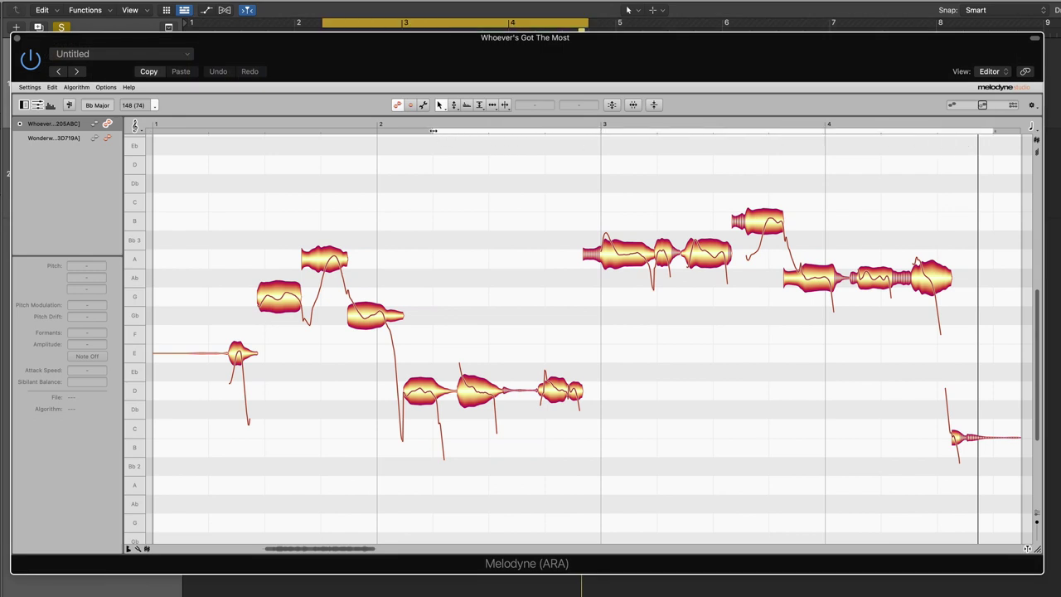
{"action": "left_click_drag", "start_coordinate": [404, 130], "coordinate": [153, 143]}
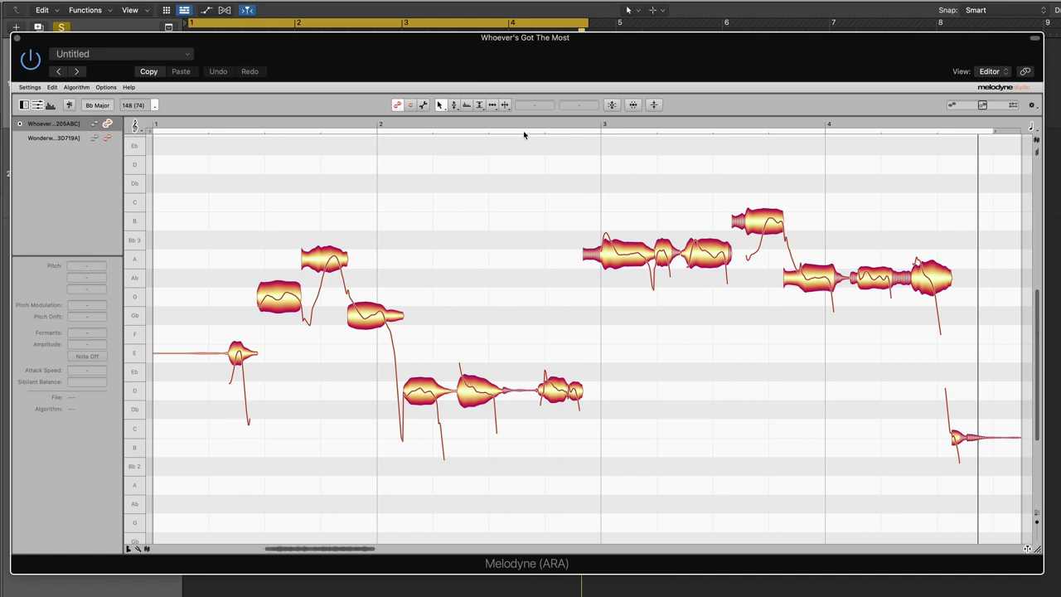
Turn off cycling and play the vocal's second phrase from shortly before bar 3.
{"action": "left_click", "coordinate": [525, 134]}
{"action": "left_click", "coordinate": [535, 127]}
{"action": "left_click", "coordinate": [563, 125]}
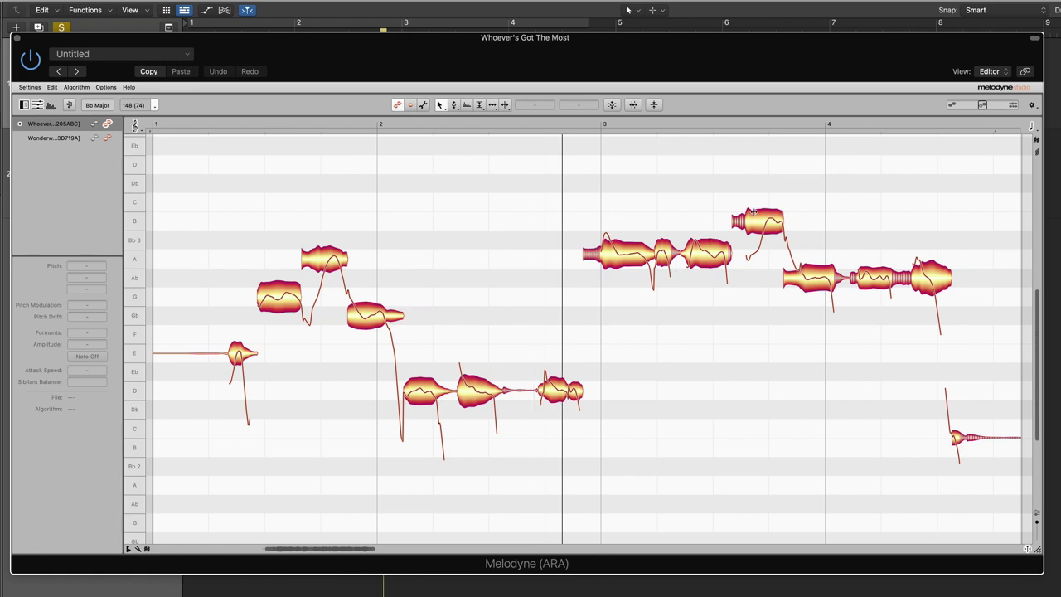
{"action": "key", "text": "space"}
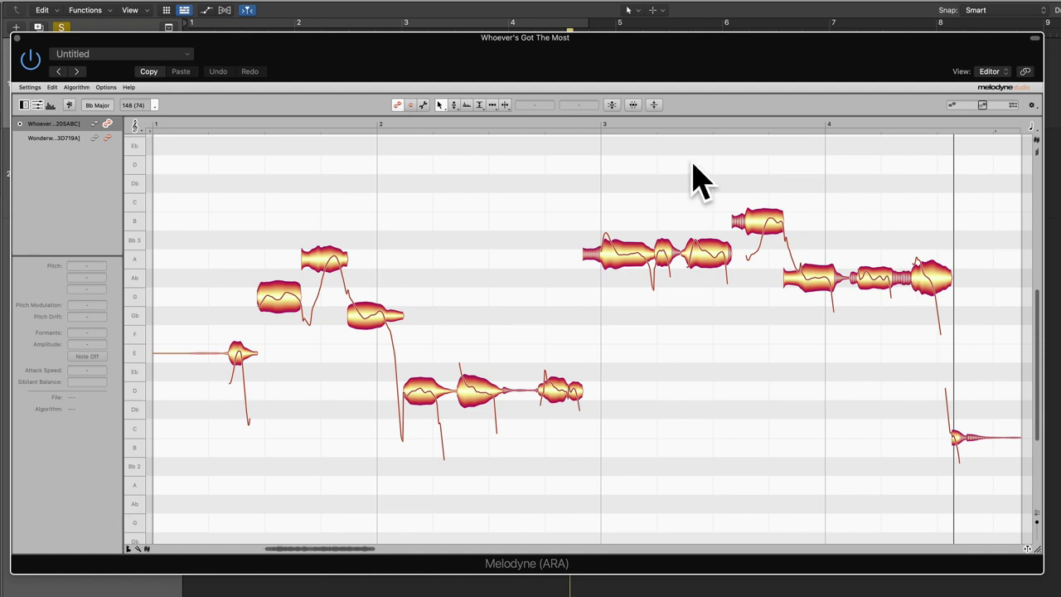
{"action": "left_click", "coordinate": [554, 124]}
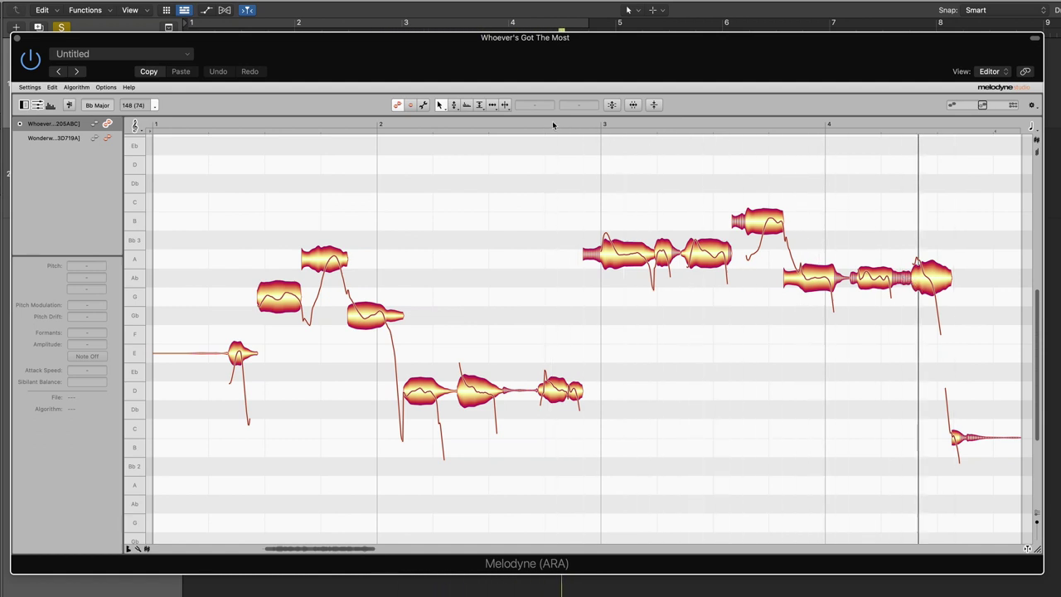
Select all notes of the second phrase, lower their Sibilant Balance to -100 % and play them.
{"action": "left_click_drag", "start_coordinate": [560, 161], "coordinate": [947, 360]}
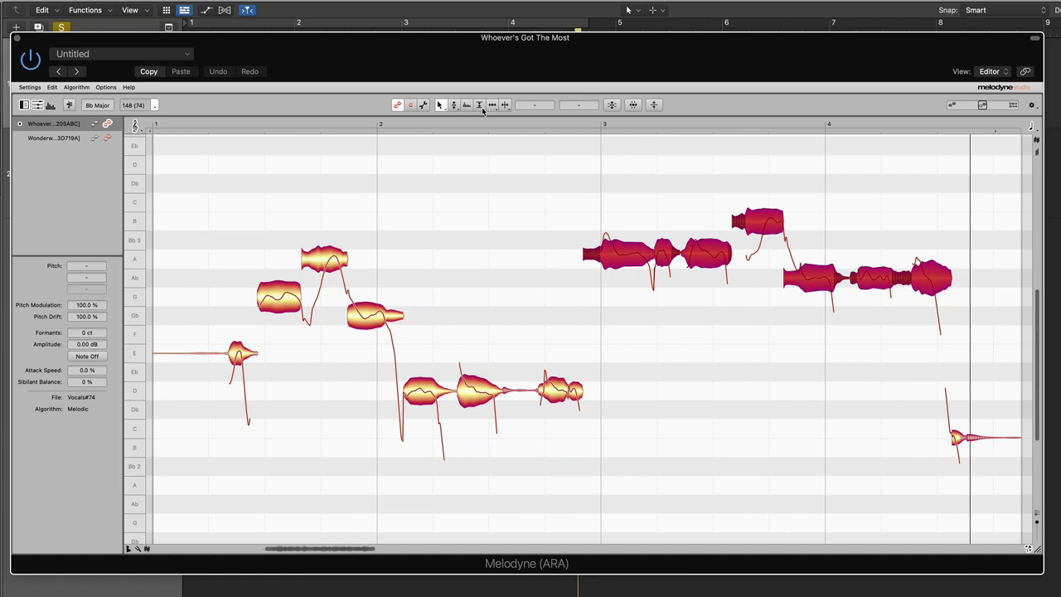
{"action": "left_click_drag", "start_coordinate": [482, 111], "coordinate": [480, 130]}
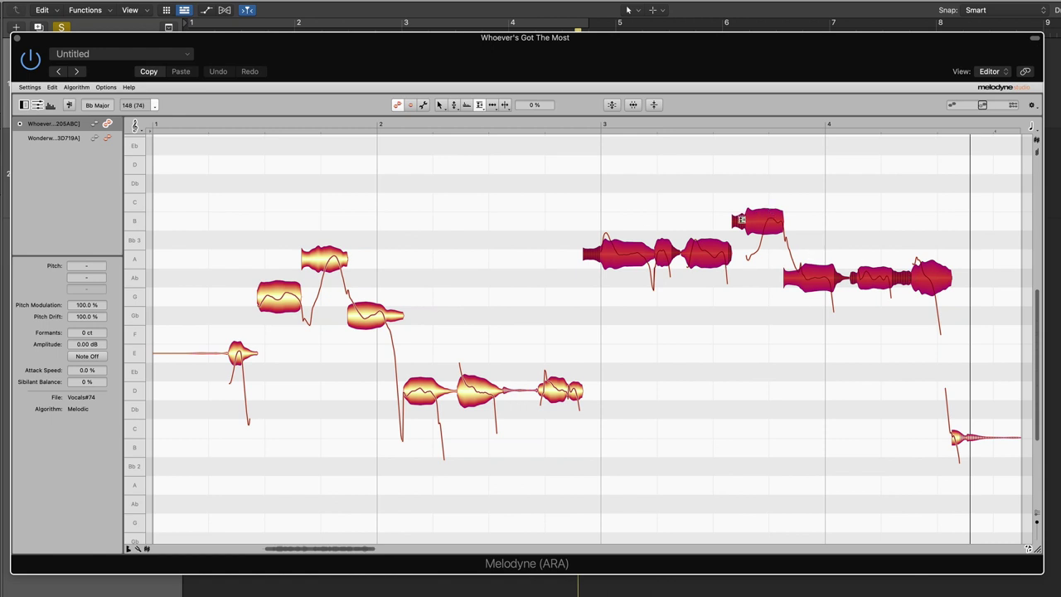
{"action": "left_click_drag", "start_coordinate": [737, 222], "coordinate": [739, 315]}
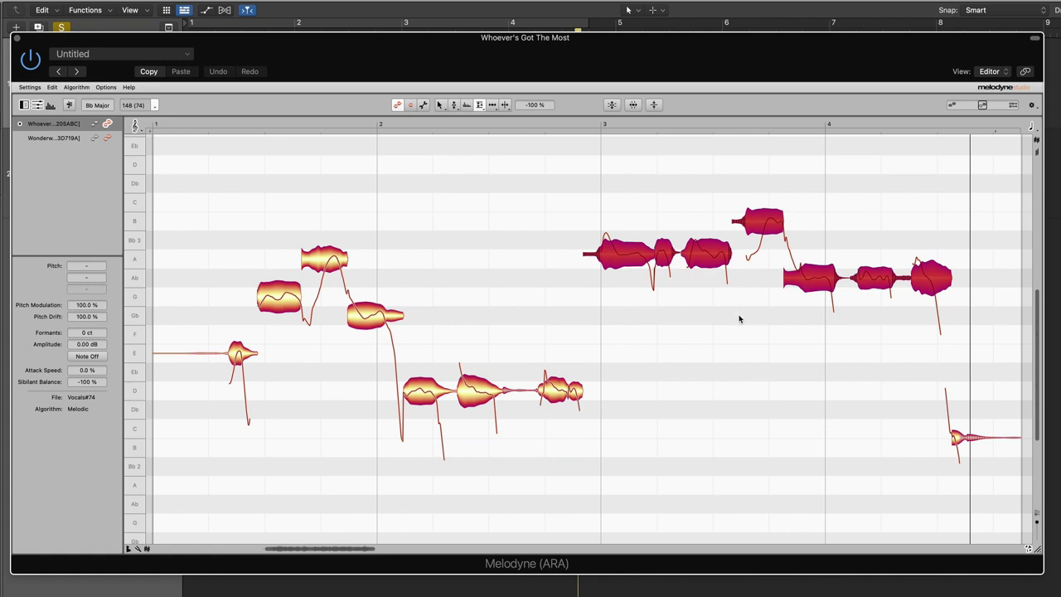
{"action": "left_click", "coordinate": [518, 120]}
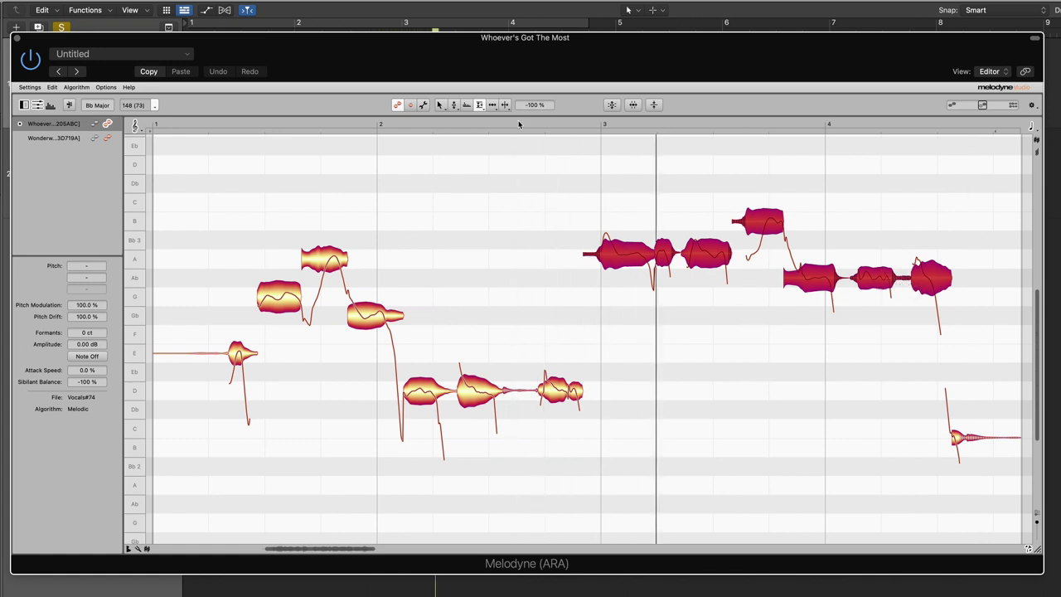
Reset the selected notes' Sibilant Balance to 0 %, lower it to -61 % and play the phrase.
{"action": "double_click", "coordinate": [737, 220]}
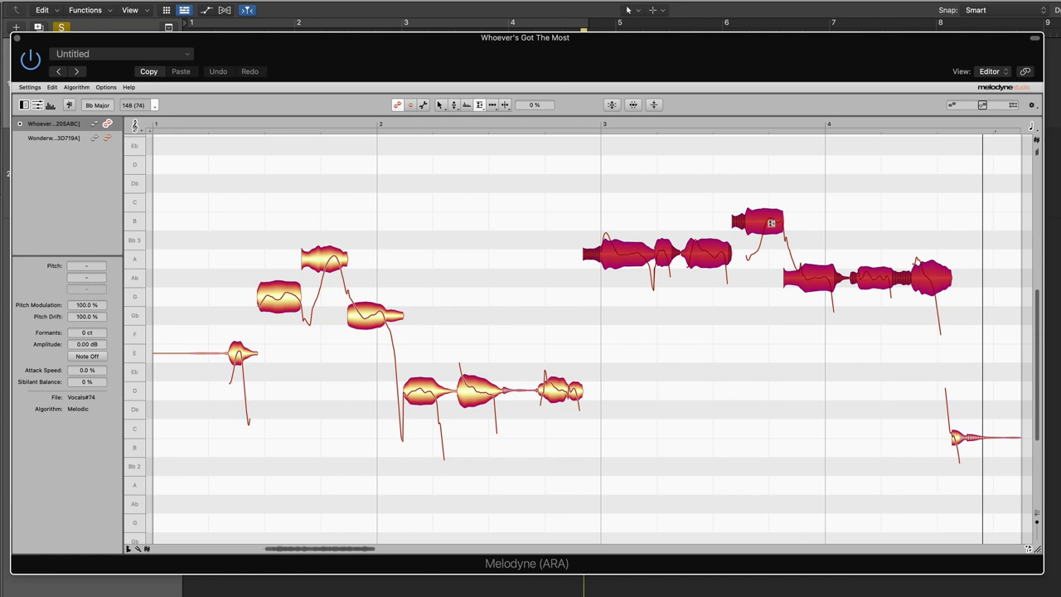
{"action": "left_click_drag", "start_coordinate": [737, 220], "coordinate": [740, 254]}
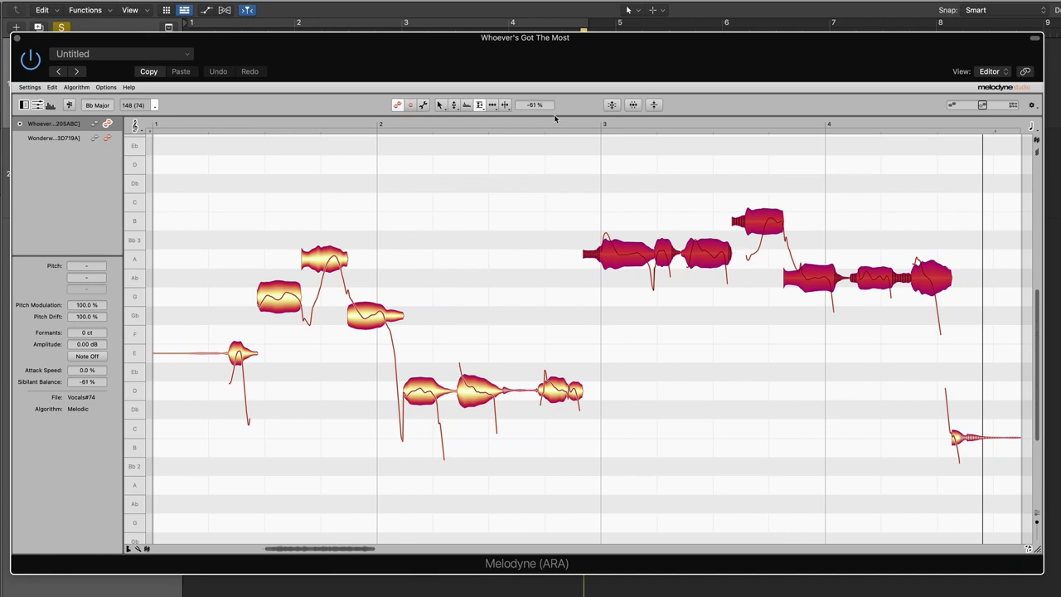
{"action": "left_click", "coordinate": [502, 121]}
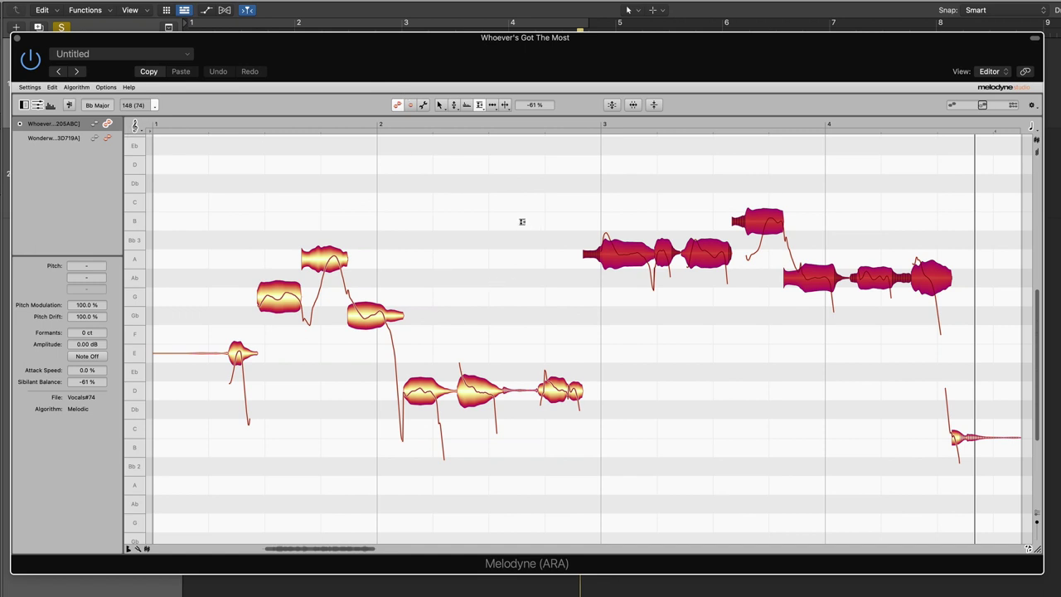
Close the Whoever's Got The Most plug-in window, solo the Wonderwall track and play it from the start.
{"action": "left_click", "coordinate": [17, 39]}
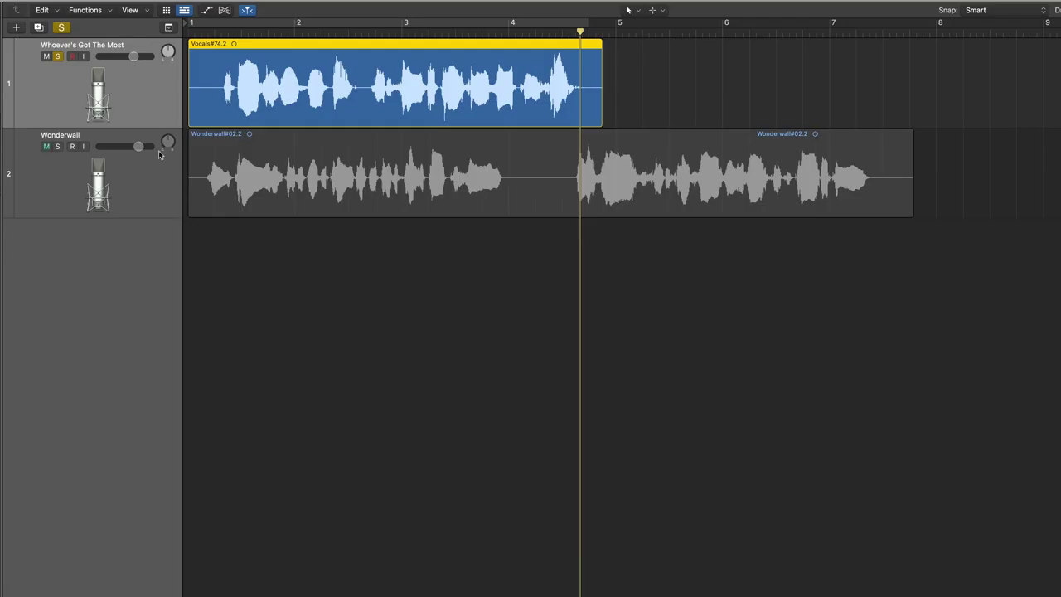
{"action": "key", "text": "Return"}
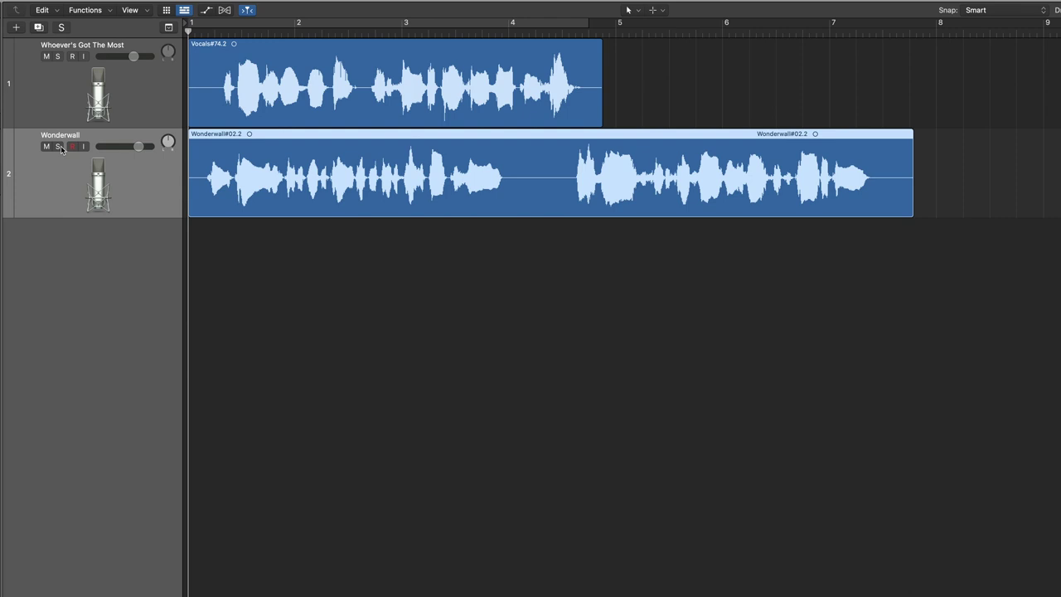
{"action": "left_click", "coordinate": [58, 147]}
{"action": "key", "text": "space"}
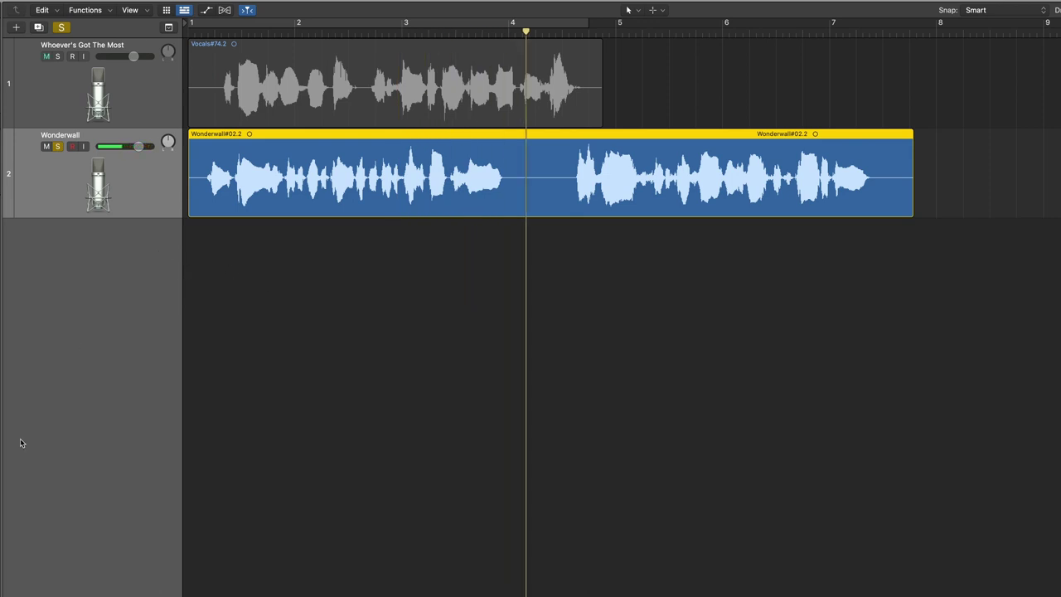
Show Wonderwall's Melodyne window and extend the cycle range to about the end of the Wonderwall region, moving the window aside and back.
{"action": "key", "text": "v"}
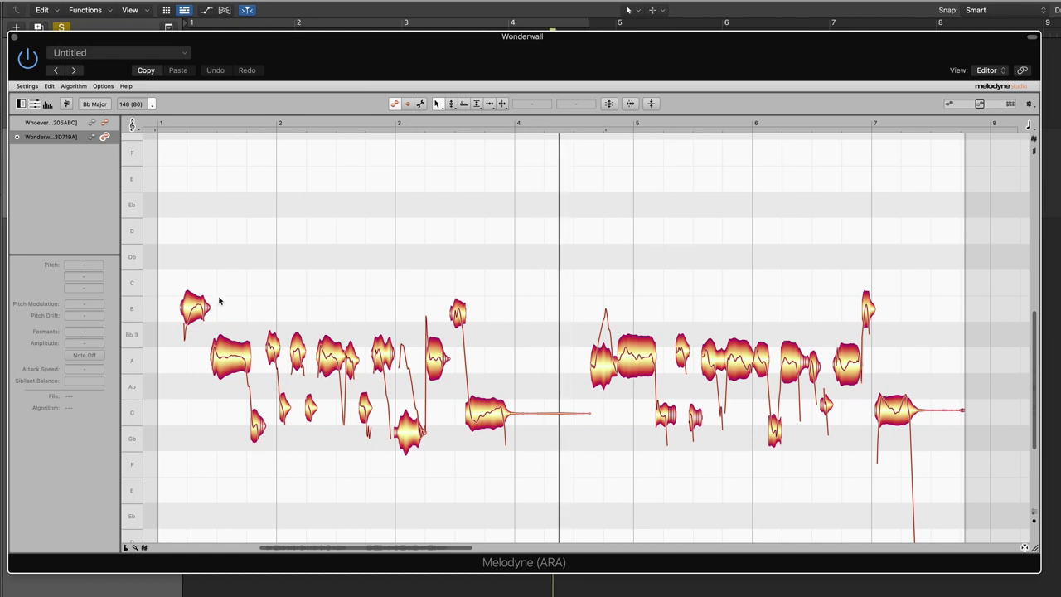
{"action": "left_click_drag", "start_coordinate": [266, 39], "coordinate": [336, 355]}
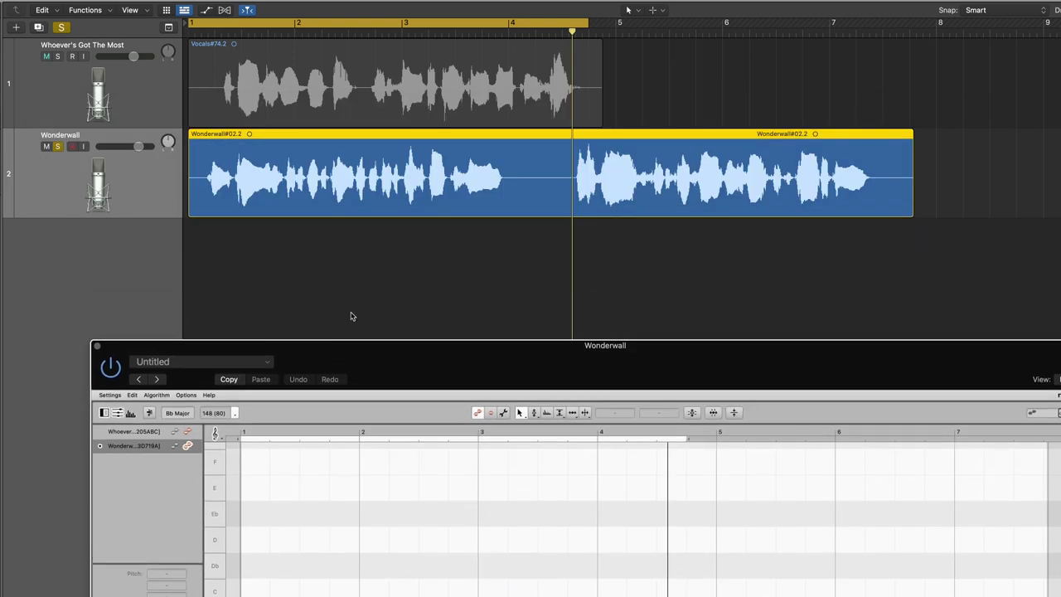
{"action": "left_click_drag", "start_coordinate": [581, 29], "coordinate": [909, 37]}
{"action": "key", "text": "space"}
{"action": "left_click_drag", "start_coordinate": [471, 365], "coordinate": [393, 46]}
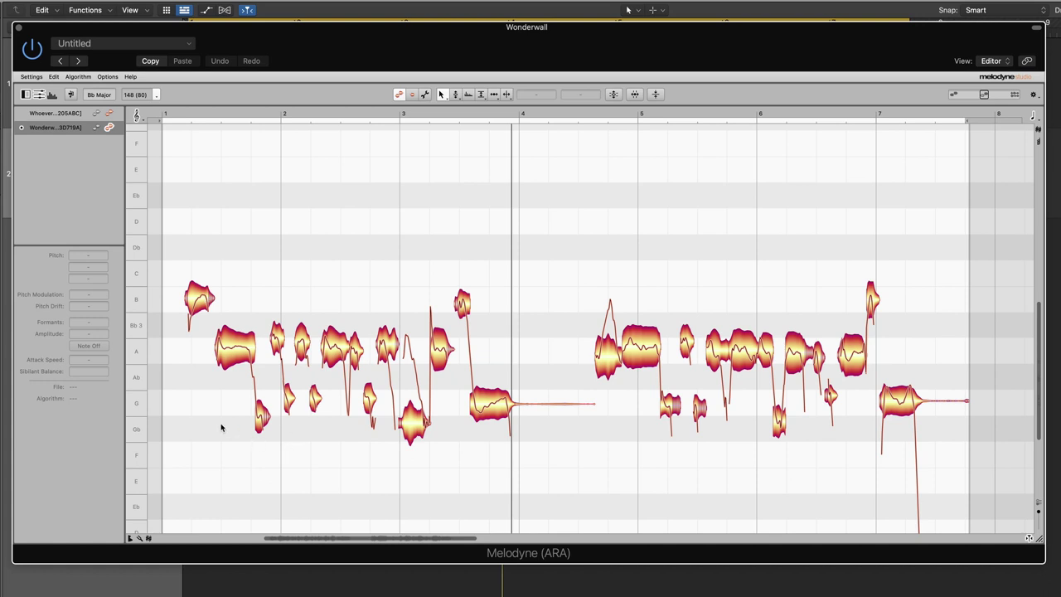
Tune Wonderwall's low note just before bar 2 to G 3 and play the phrase.
{"action": "mouse_move", "coordinate": [259, 416]}
{"action": "left_mouse_down"}
{"action": "mouse_move", "coordinate": [262, 430]}
{"action": "mouse_move", "coordinate": [262, 406]}
{"action": "left_mouse_up"}
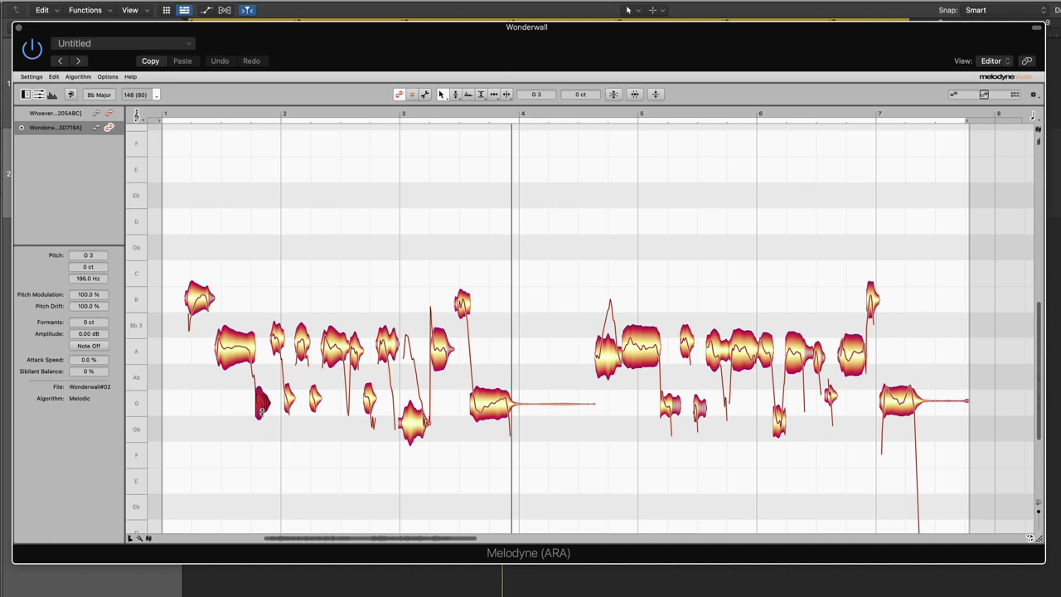
{"action": "key", "text": "space"}
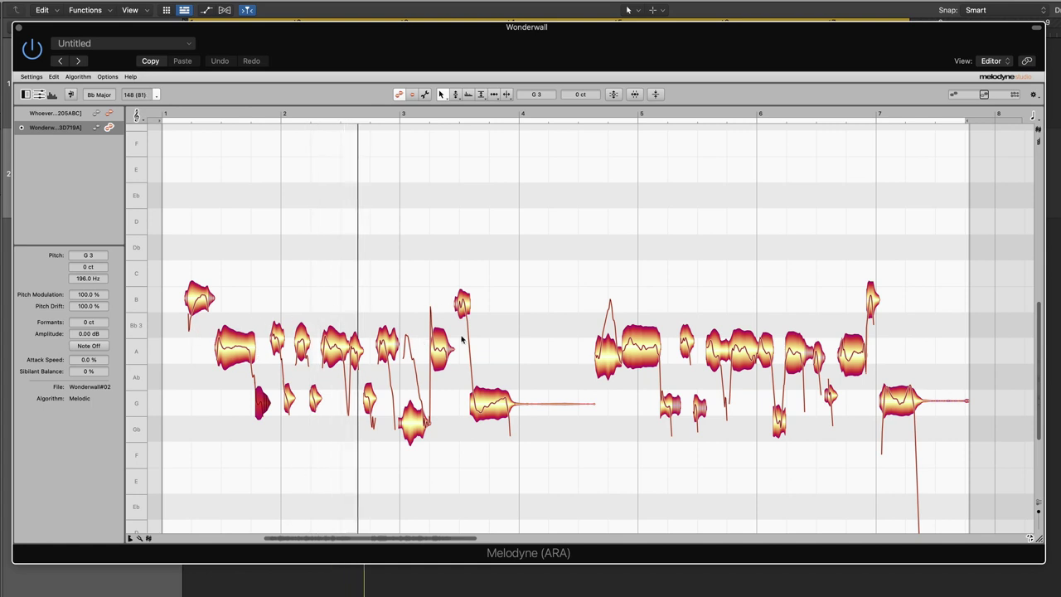
Snap the first phrase's row of notes around A to a 0 ct offset and move the small one just before bar 2 to A 3.
{"action": "left_click_drag", "start_coordinate": [192, 338], "coordinate": [464, 356]}
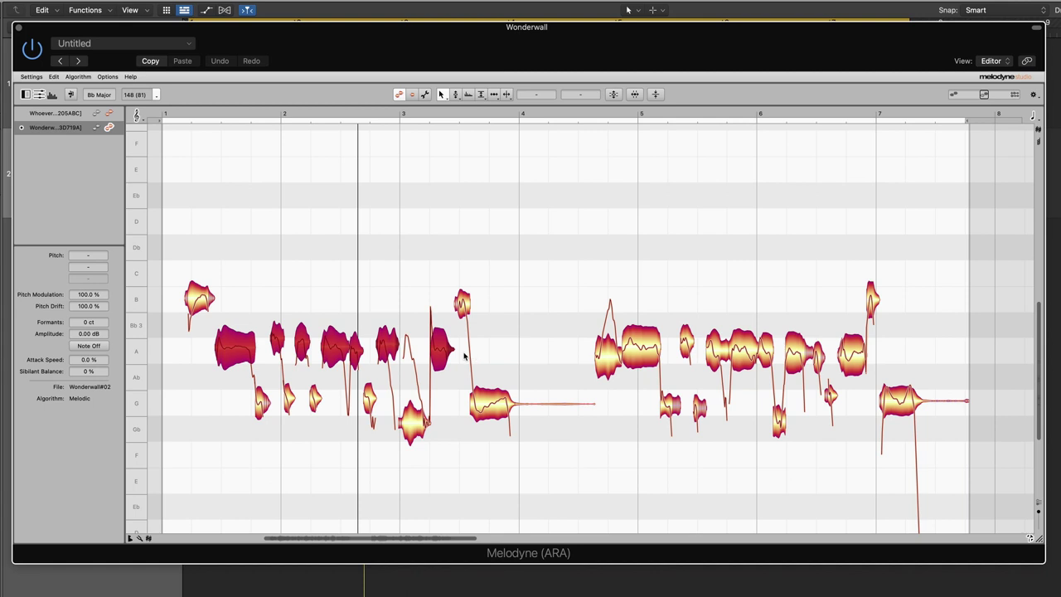
{"action": "double_click", "coordinate": [442, 350]}
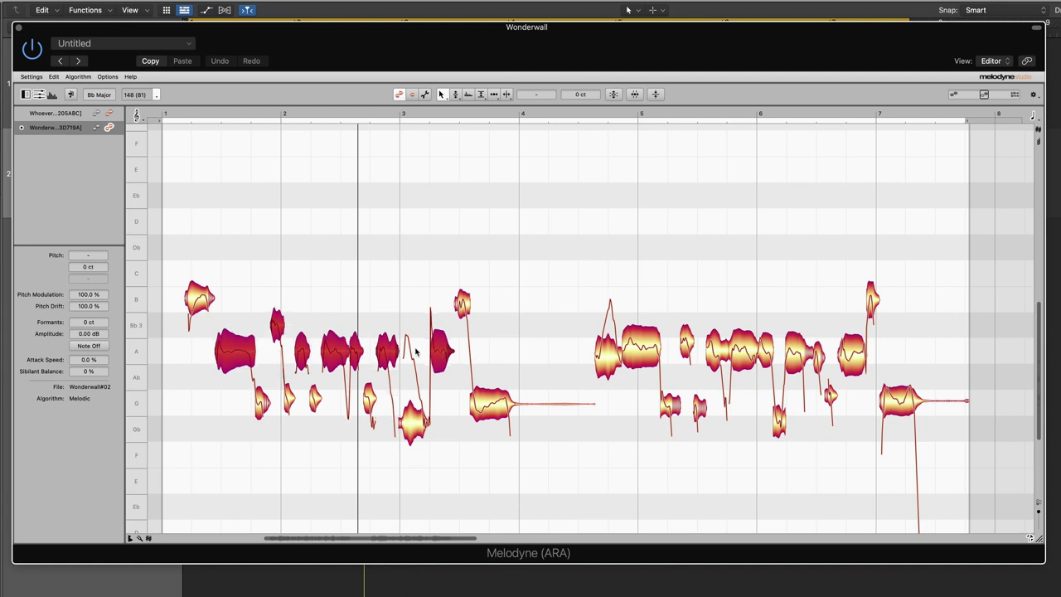
{"action": "left_click", "coordinate": [311, 302]}
{"action": "left_click", "coordinate": [277, 325]}
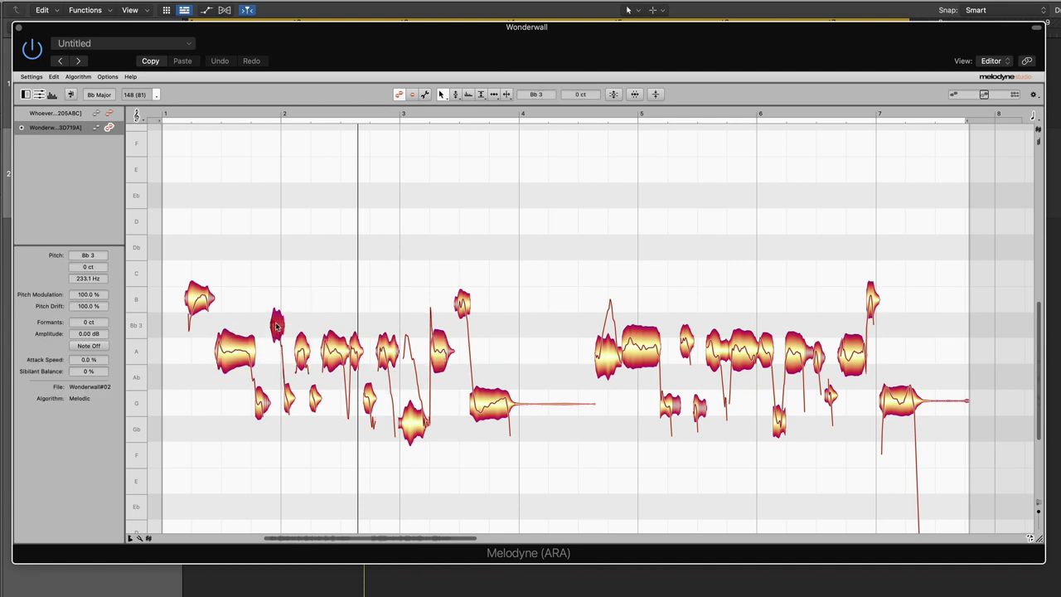
{"action": "left_click_drag", "start_coordinate": [277, 325], "coordinate": [277, 350]}
Snap the first phrase's low notes to their nearest semitones, move the one just after bar 3 to G 3 and play it.
{"action": "left_click_drag", "start_coordinate": [221, 404], "coordinate": [481, 400]}
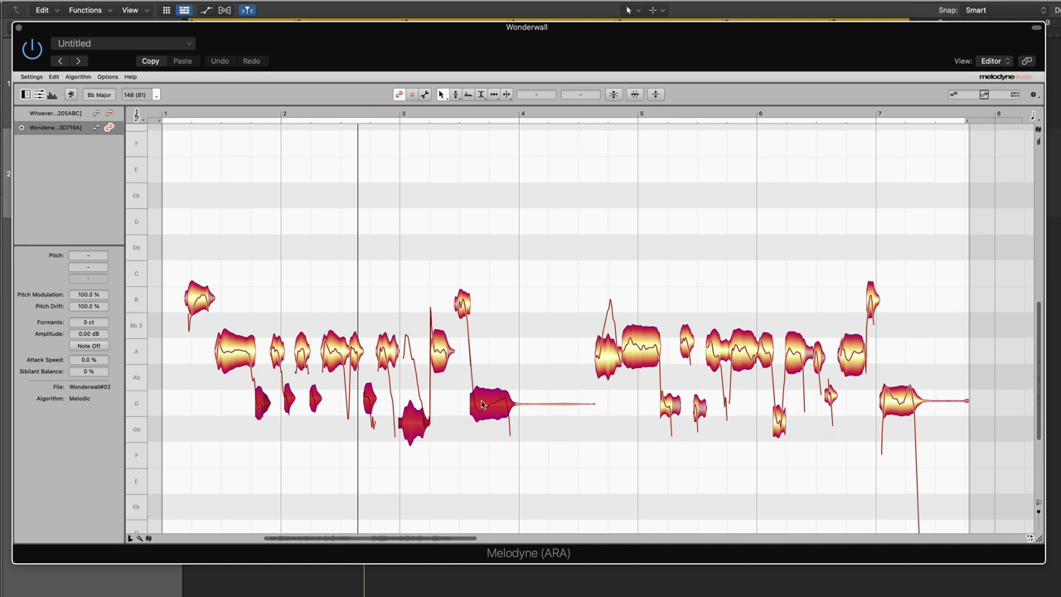
{"action": "left_click", "coordinate": [431, 472]}
{"action": "left_click_drag", "start_coordinate": [414, 429], "coordinate": [414, 404]}
{"action": "key", "text": "space"}
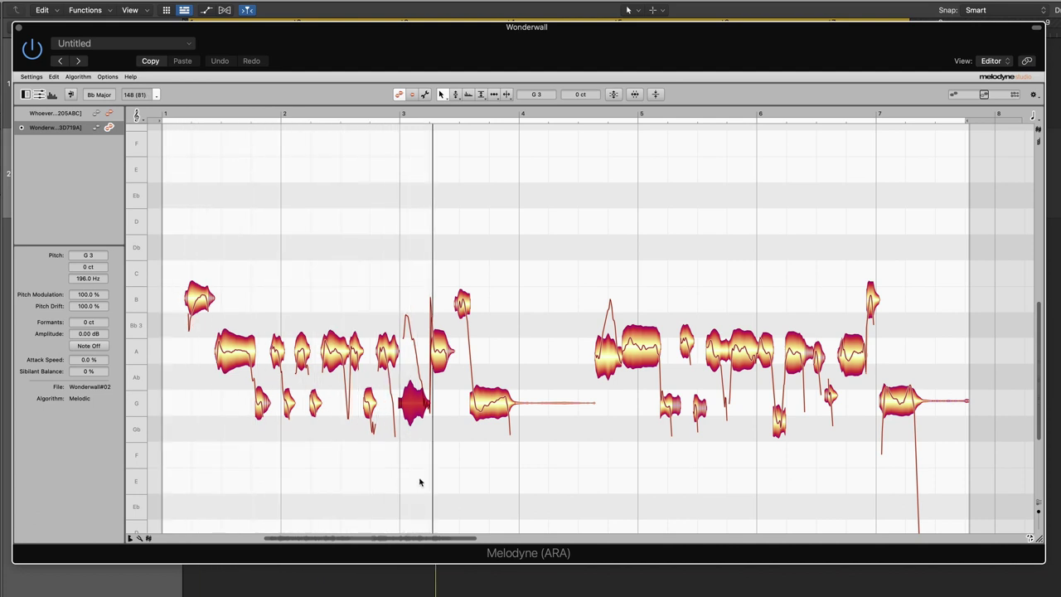
Lower the note just after bar 3 to Gb 3 and play the first phrase.
{"action": "left_click_drag", "start_coordinate": [414, 406], "coordinate": [415, 427]}
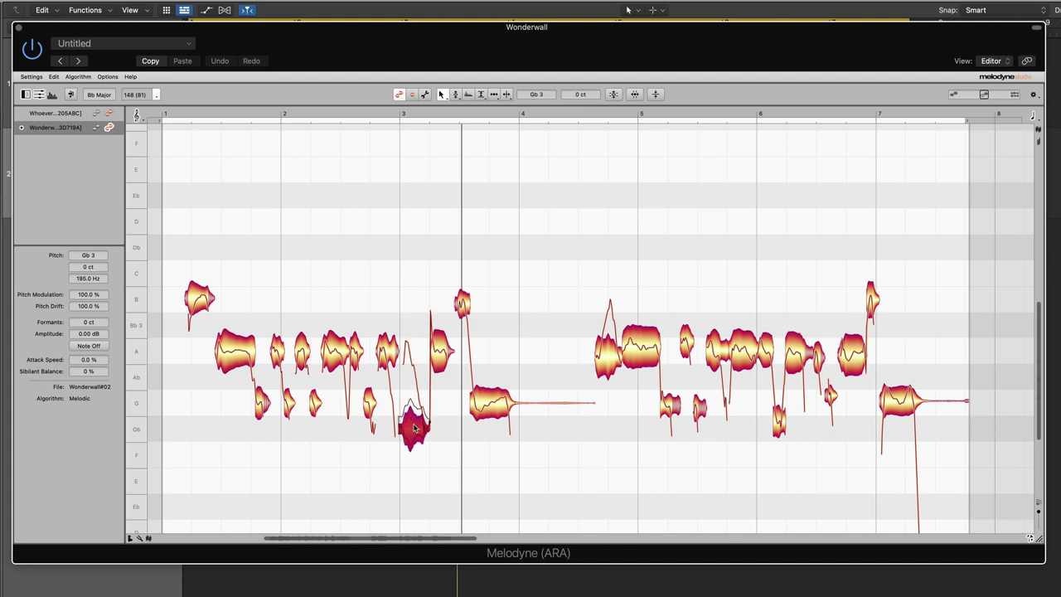
{"action": "key", "text": "space"}
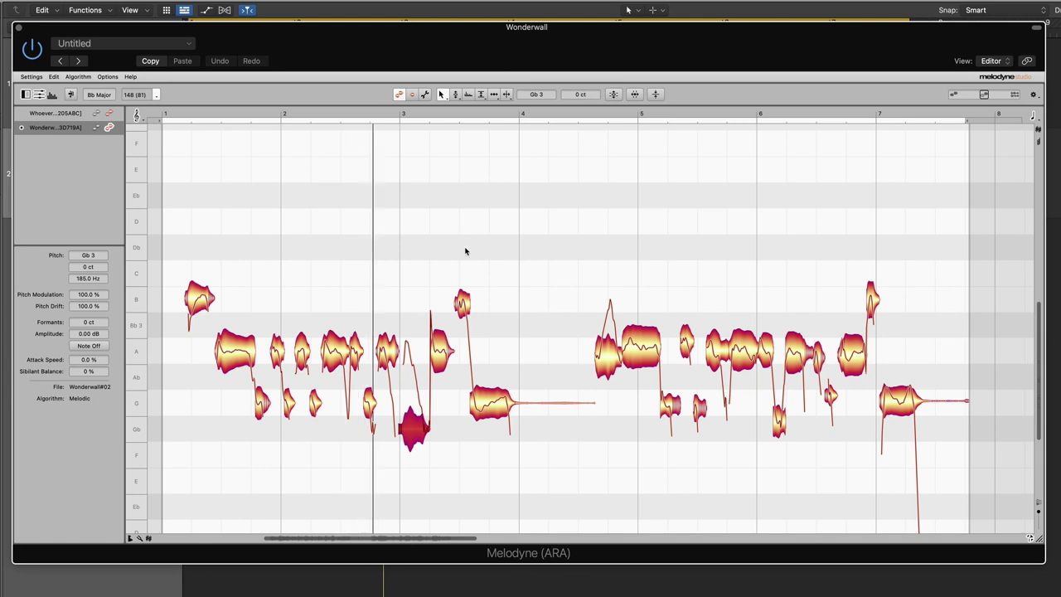
{"action": "key", "text": "space"}
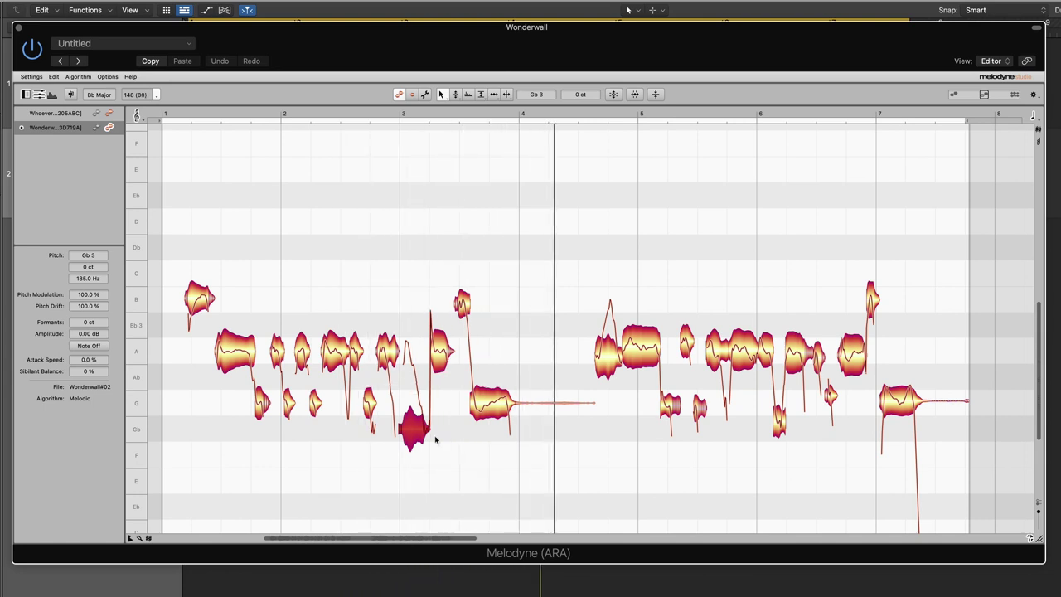
Clear the note selection, turn off cycling and play Wonderwall's second phrase.
{"action": "left_click", "coordinate": [471, 451]}
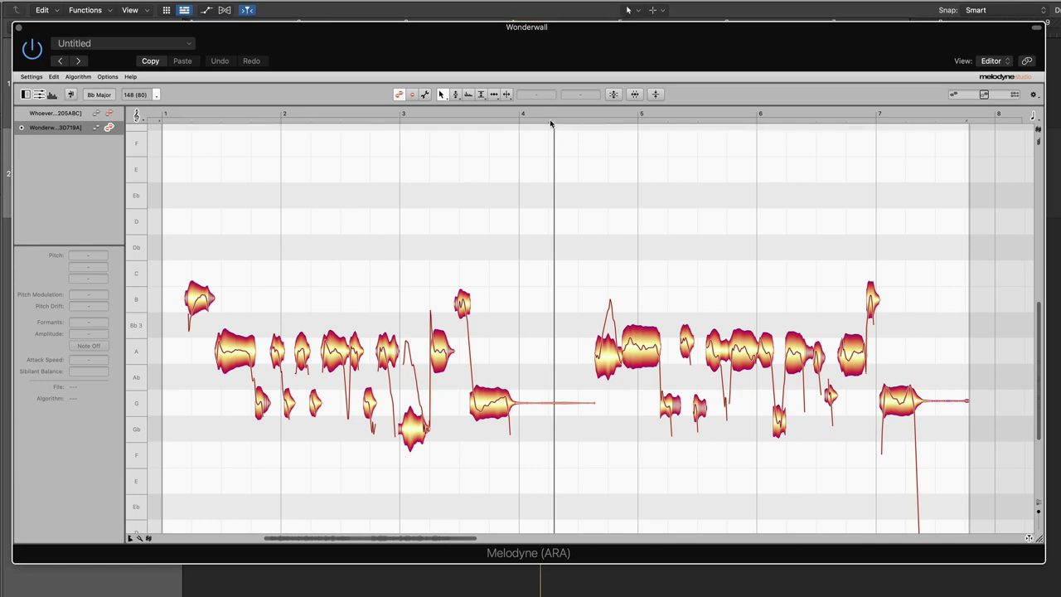
{"action": "key", "text": "space"}
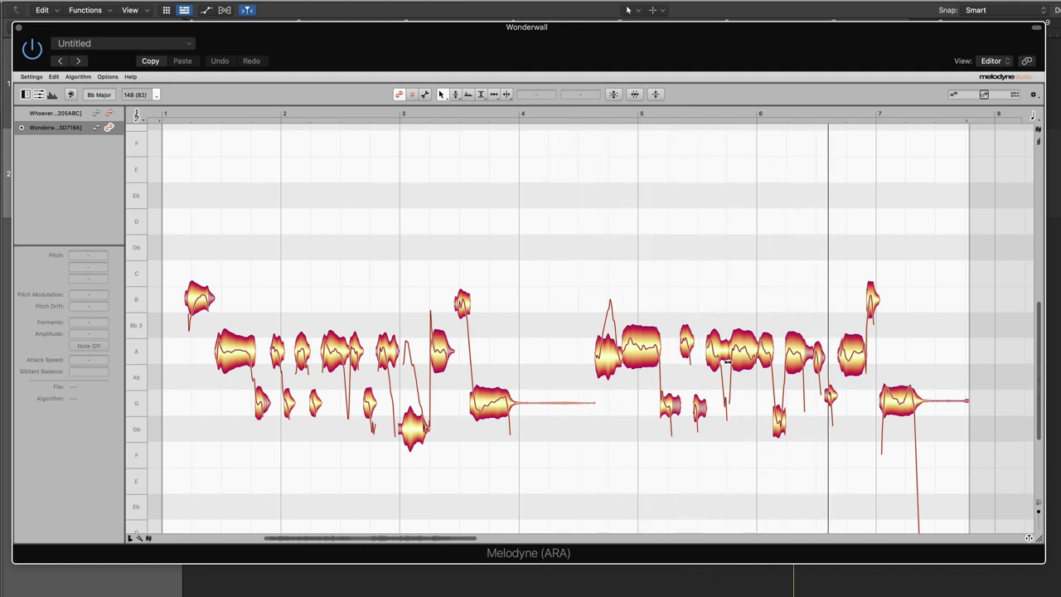
Raise the low note just after bar 6 to G 3, play the second phrase and move the small high note before mid-bar 5 to A 3 +6 ct.
{"action": "left_click", "coordinate": [781, 426]}
{"action": "left_click_drag", "start_coordinate": [779, 427], "coordinate": [780, 403]}
{"action": "left_click", "coordinate": [573, 115]}
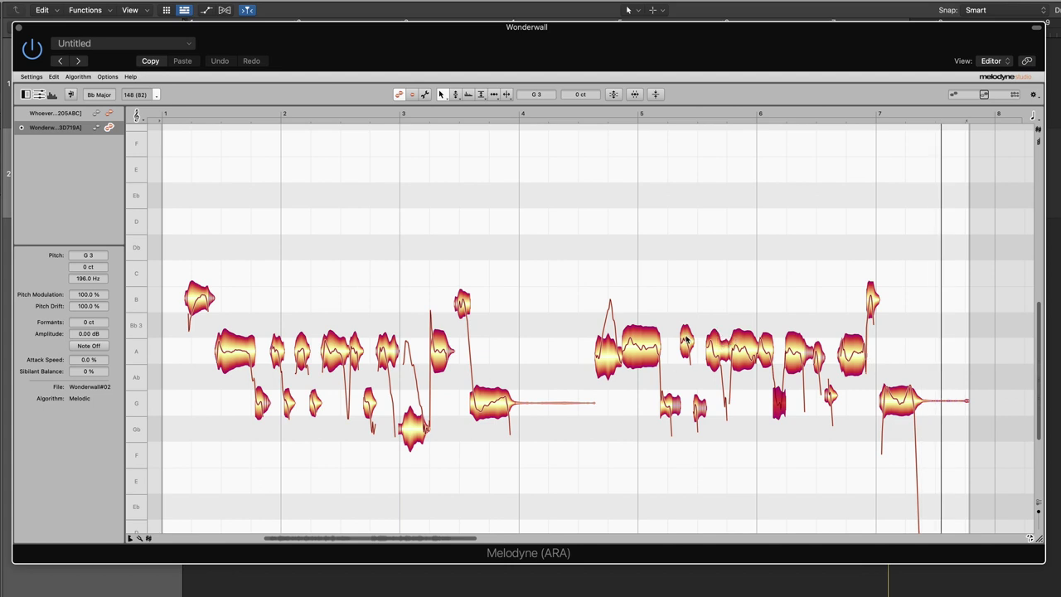
{"action": "left_click_drag", "start_coordinate": [687, 339], "coordinate": [686, 347]}
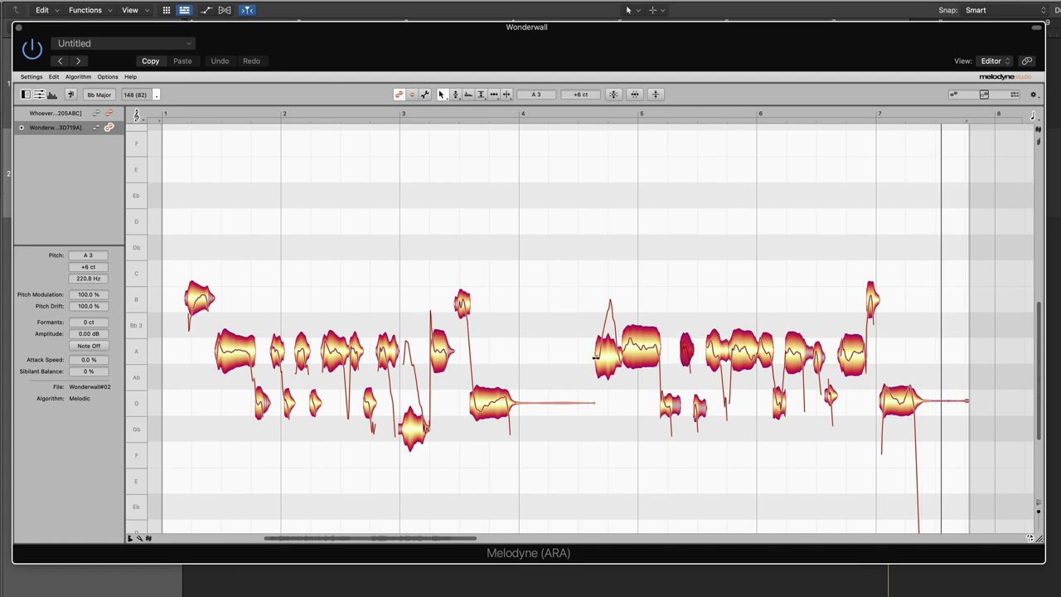
Compare the openings of both phrases, raise the second phrase's first note to about B 3 -5 ct and play it.
{"action": "left_click", "coordinate": [608, 358]}
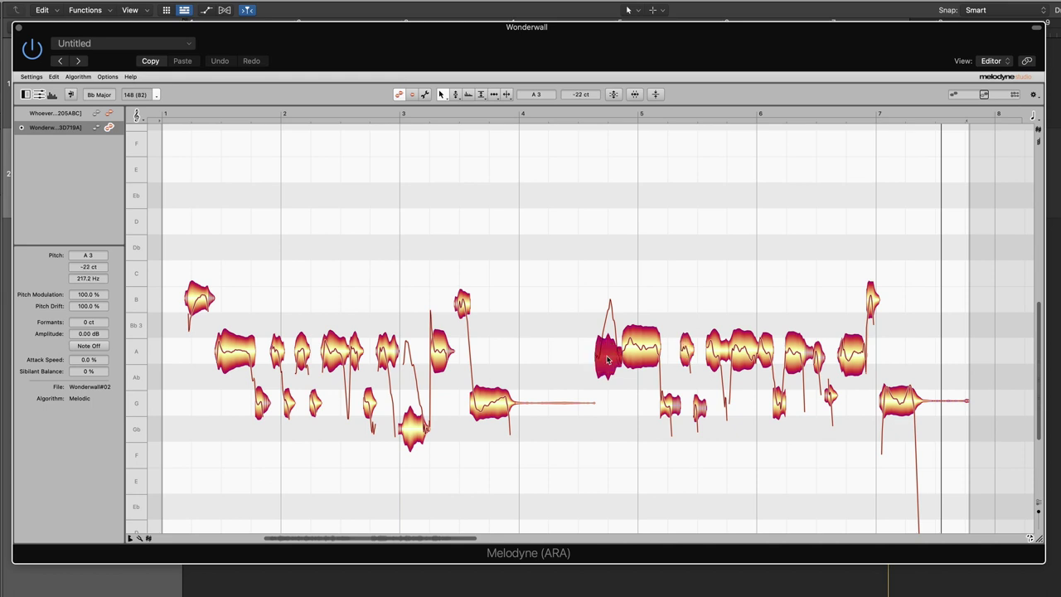
{"action": "left_click", "coordinate": [532, 114]}
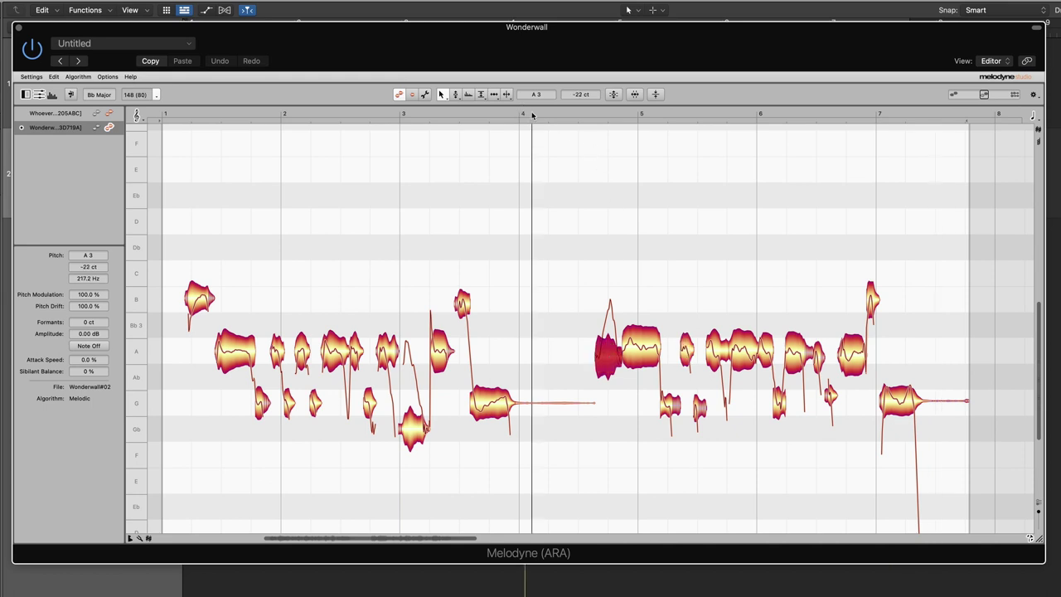
{"action": "key", "text": "space"}
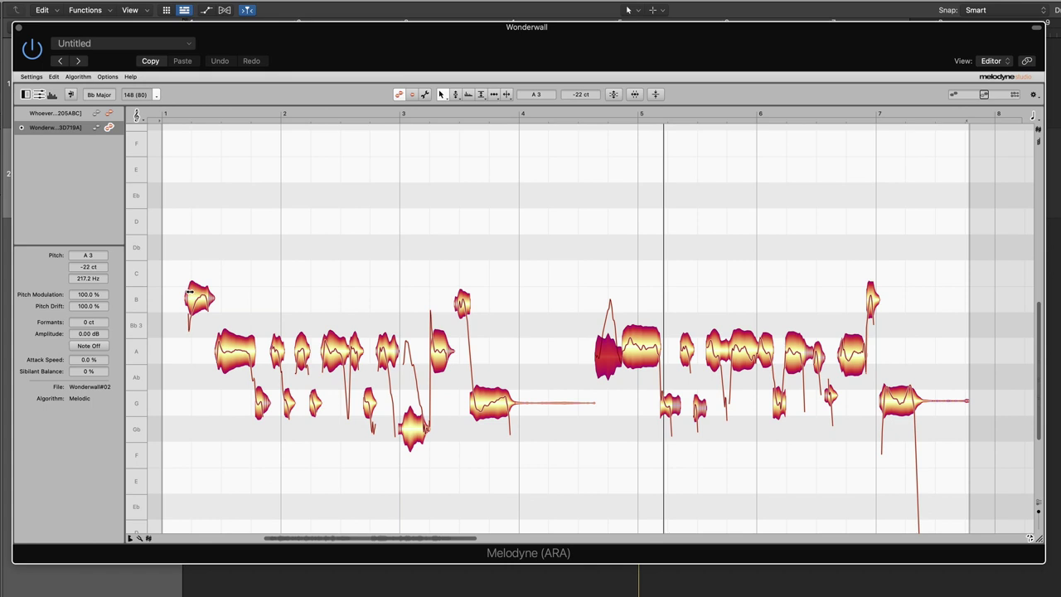
{"action": "left_click", "coordinate": [173, 112]}
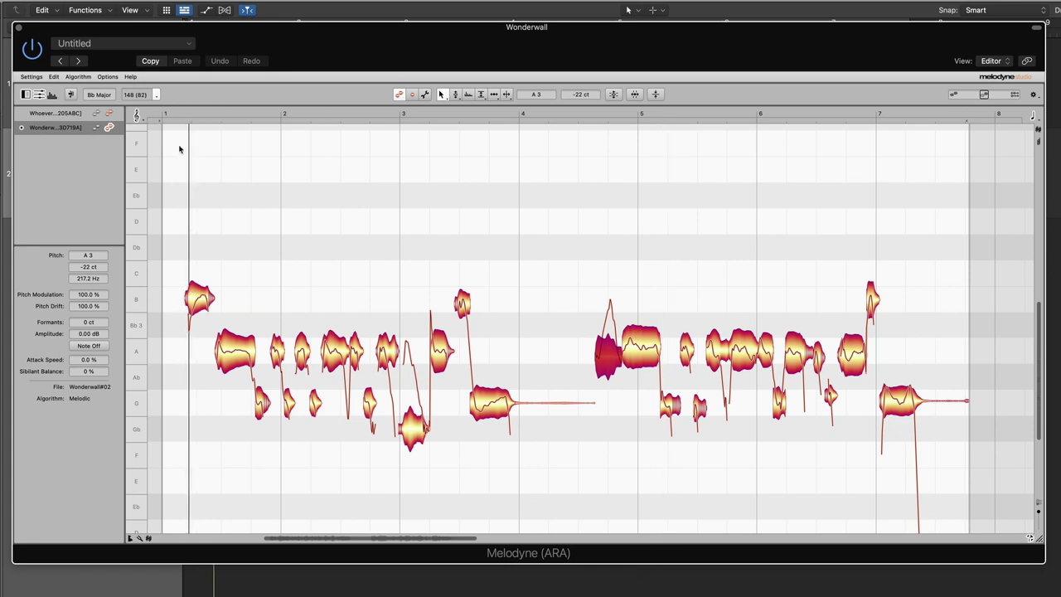
{"action": "left_click", "coordinate": [587, 113]}
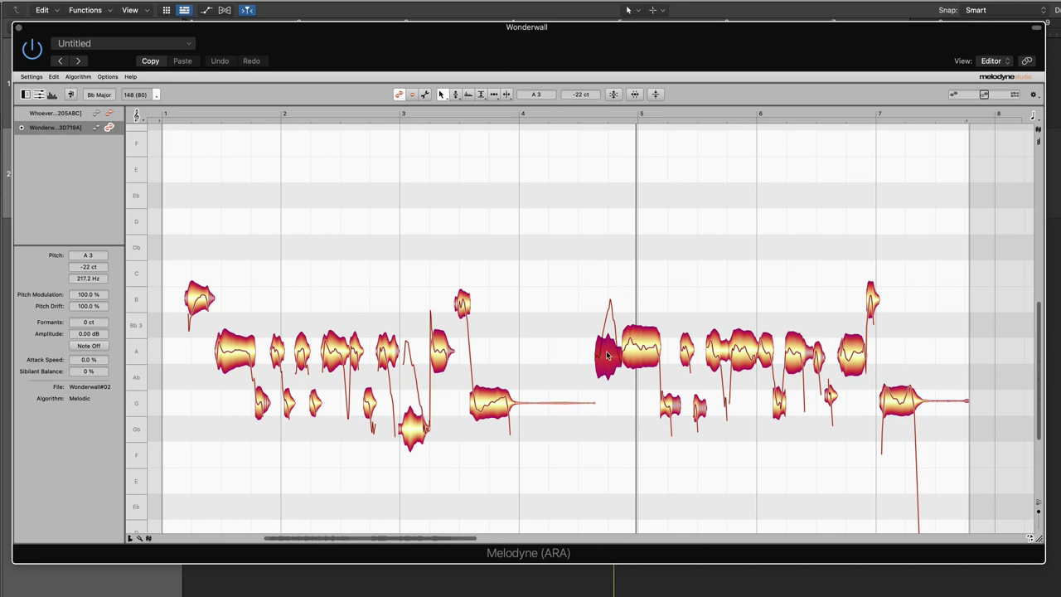
{"action": "left_click_drag", "start_coordinate": [607, 355], "coordinate": [608, 299]}
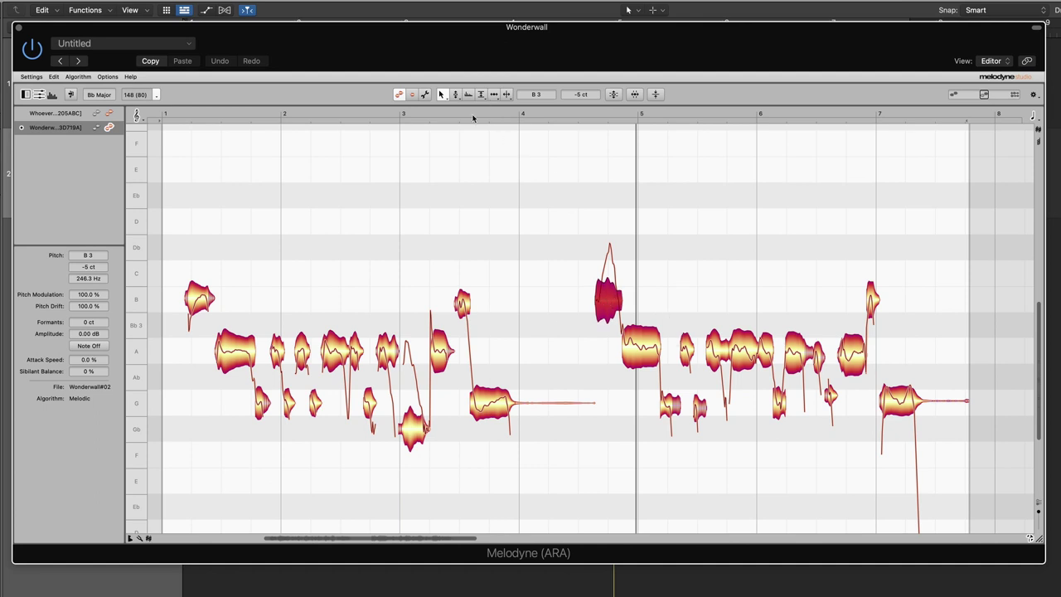
{"action": "left_click", "coordinate": [446, 114]}
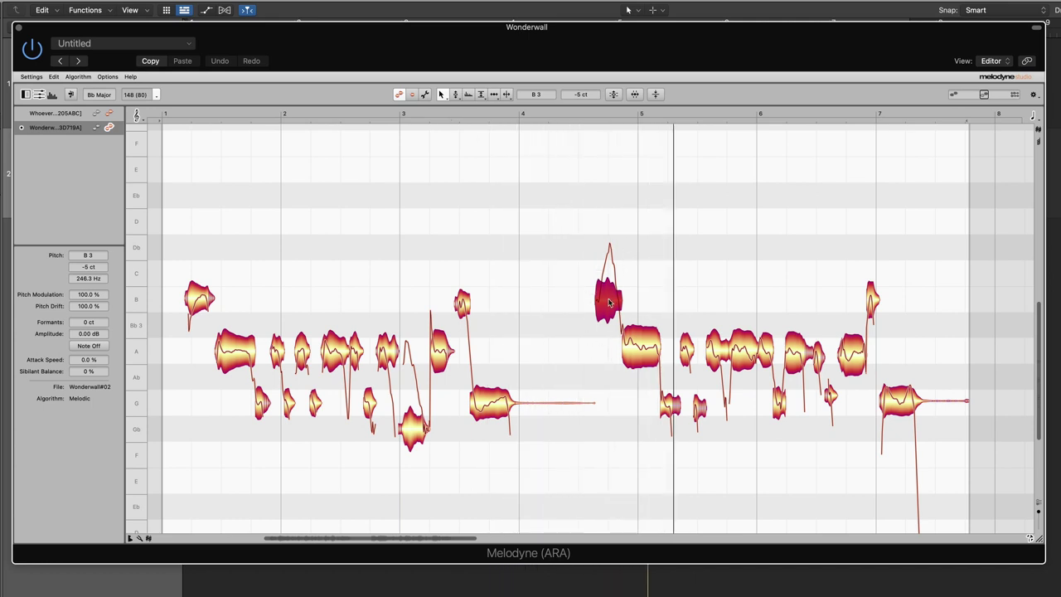
Reduce the pitch modulation of the second phrase's first note to 8.0 % and play the result.
{"action": "left_click", "coordinate": [481, 94]}
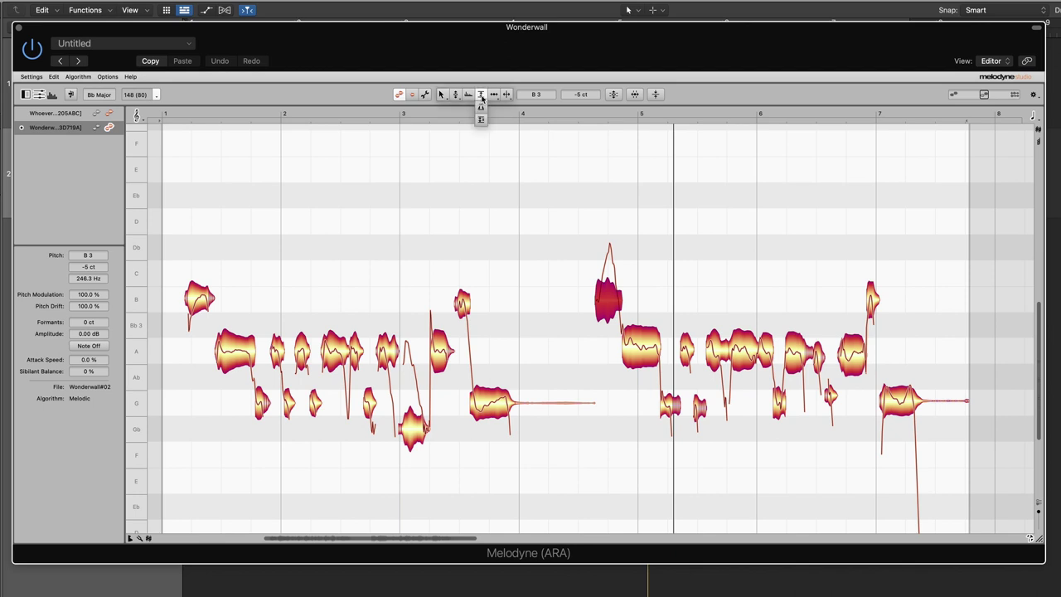
{"action": "left_click", "coordinate": [481, 108]}
{"action": "left_click", "coordinate": [456, 95]}
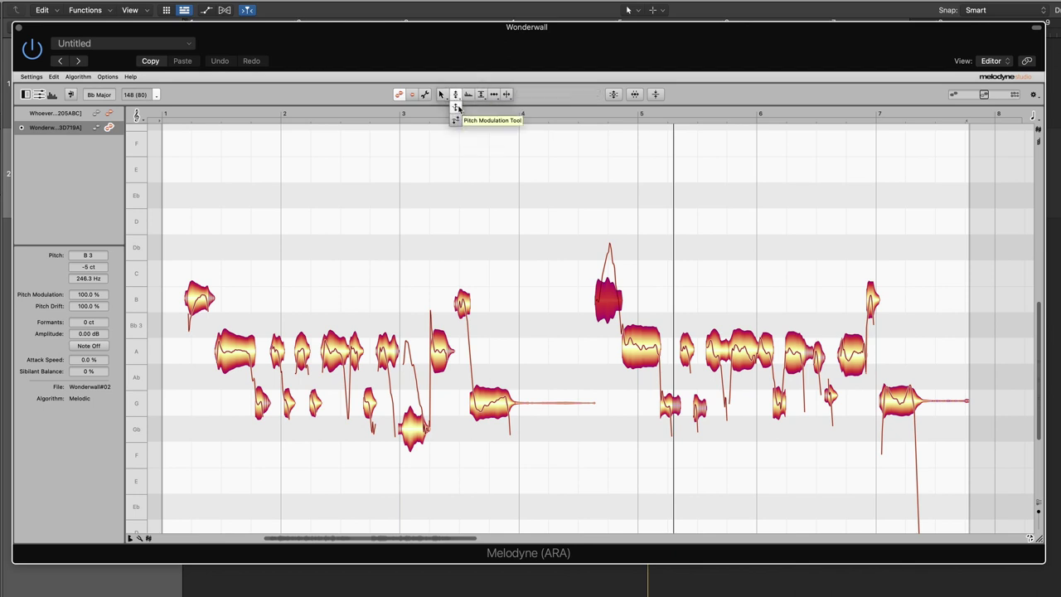
{"action": "left_click", "coordinate": [456, 108]}
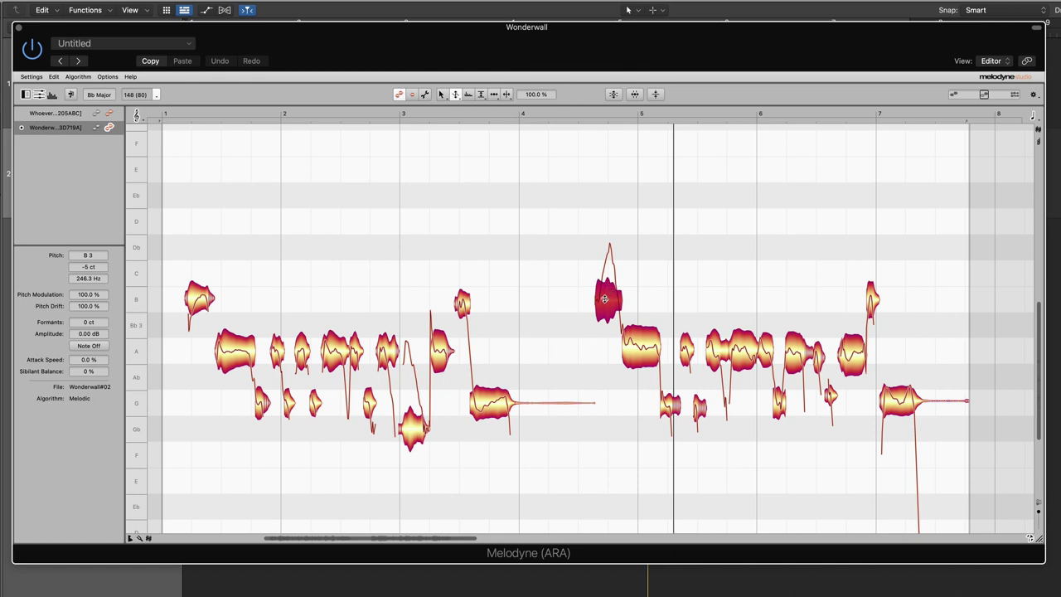
{"action": "left_click_drag", "start_coordinate": [610, 293], "coordinate": [611, 340]}
{"action": "left_click_drag", "start_coordinate": [609, 300], "coordinate": [609, 303]}
{"action": "left_click", "coordinate": [455, 112]}
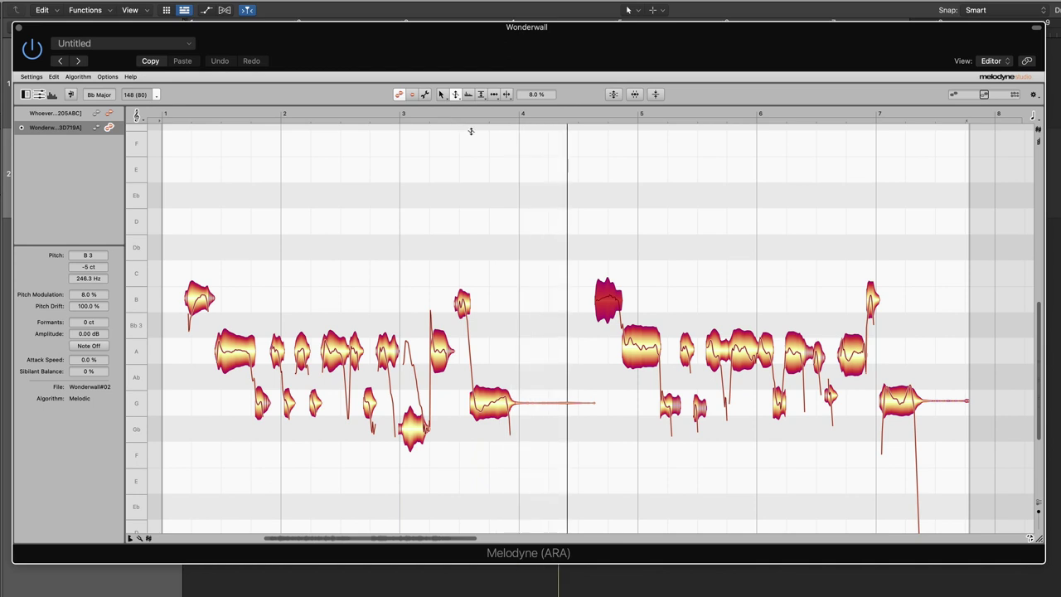
{"action": "key", "text": "space"}
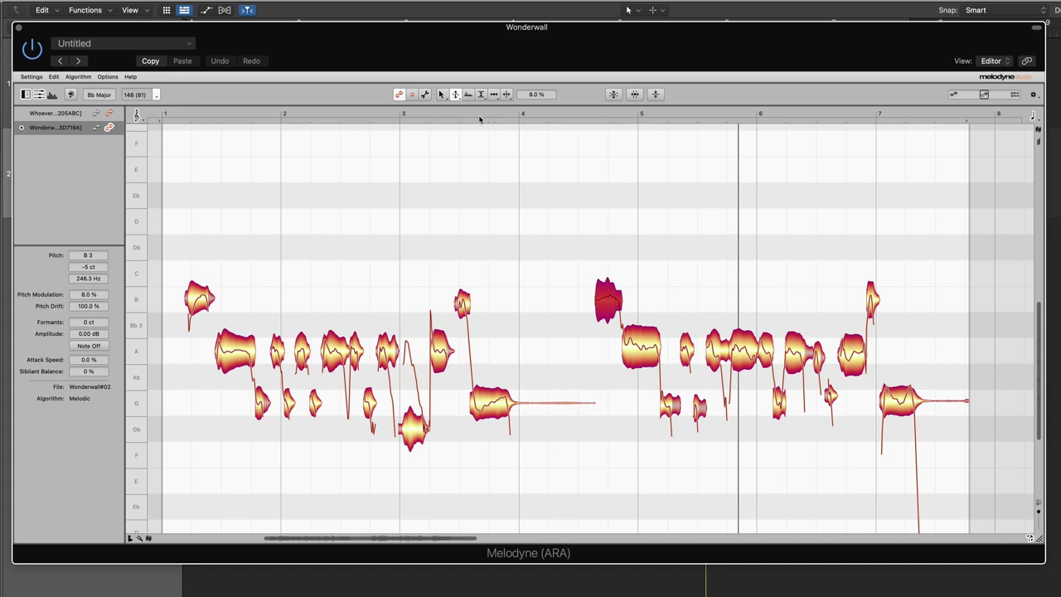
{"action": "left_click", "coordinate": [446, 109]}
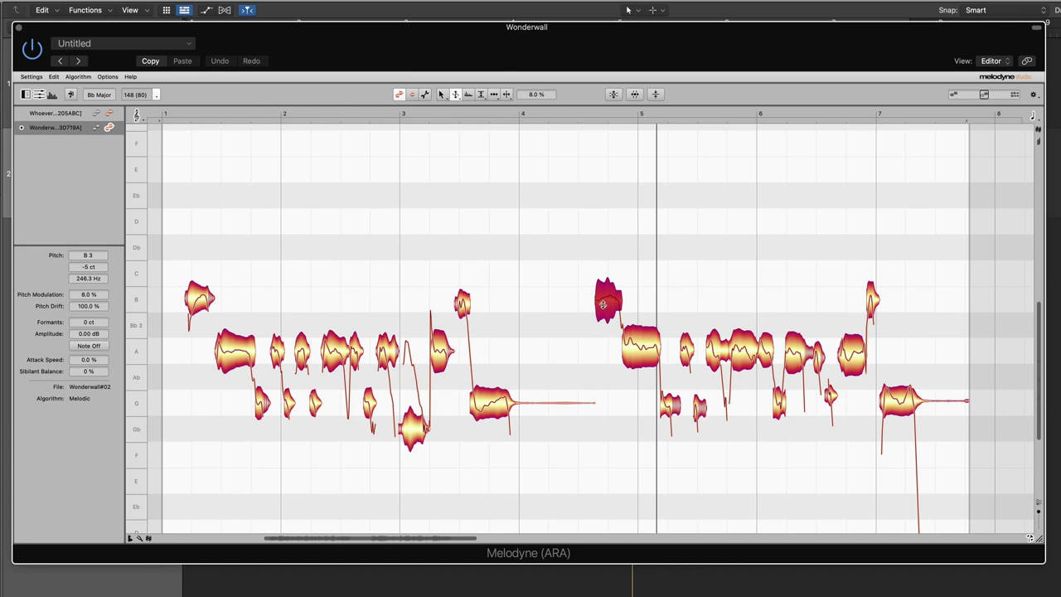
Shift the formants of the second phrase's first note to -162 ct and play the result.
{"action": "left_click", "coordinate": [469, 95]}
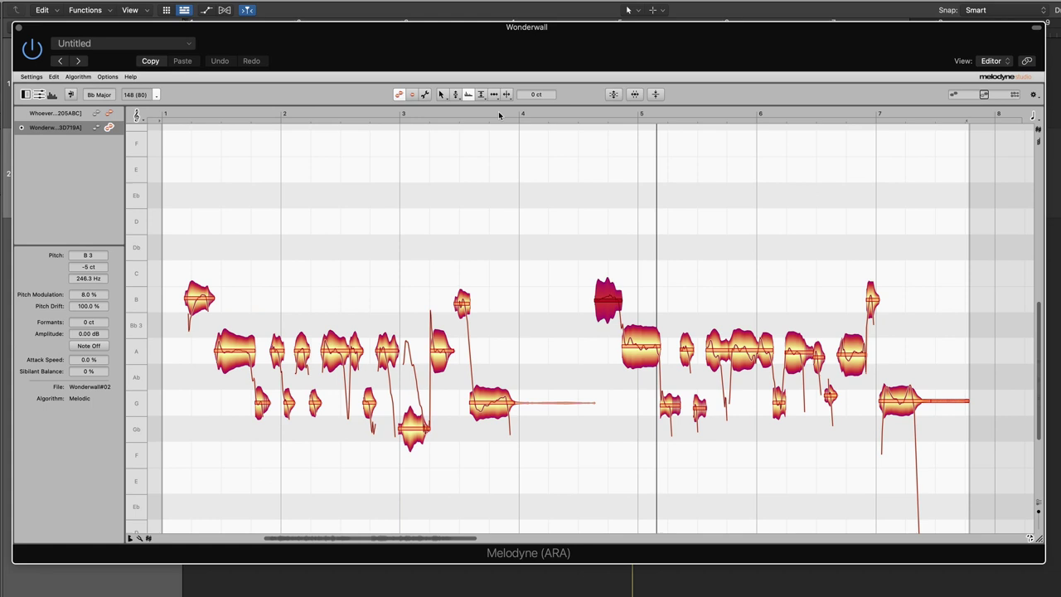
{"action": "left_click", "coordinate": [473, 111]}
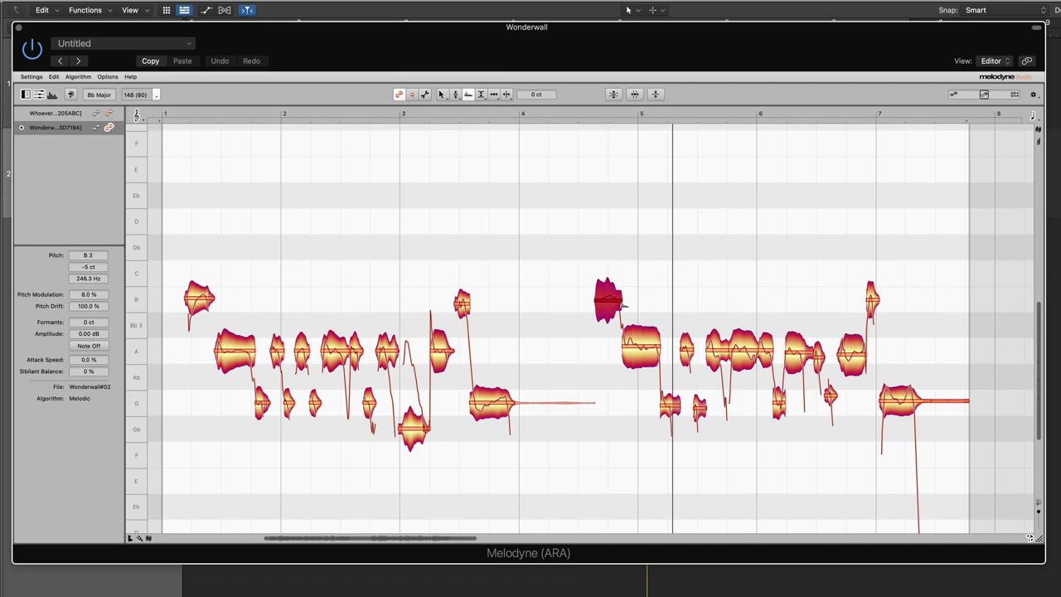
{"action": "left_click_drag", "start_coordinate": [608, 300], "coordinate": [616, 343]}
{"action": "left_click_drag", "start_coordinate": [617, 342], "coordinate": [617, 344]}
{"action": "left_click", "coordinate": [423, 112]}
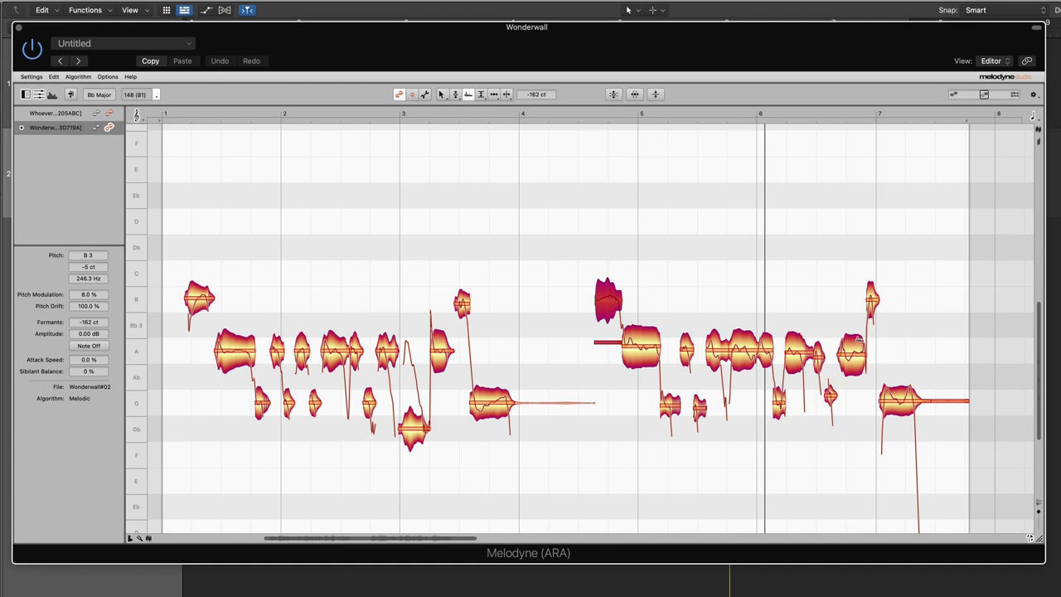
Return to the Main tool, clear the note selection and play the end of the second phrase.
{"action": "scroll", "coordinate": [889, 367], "scroll_direction": "right", "scroll_amount": 1}
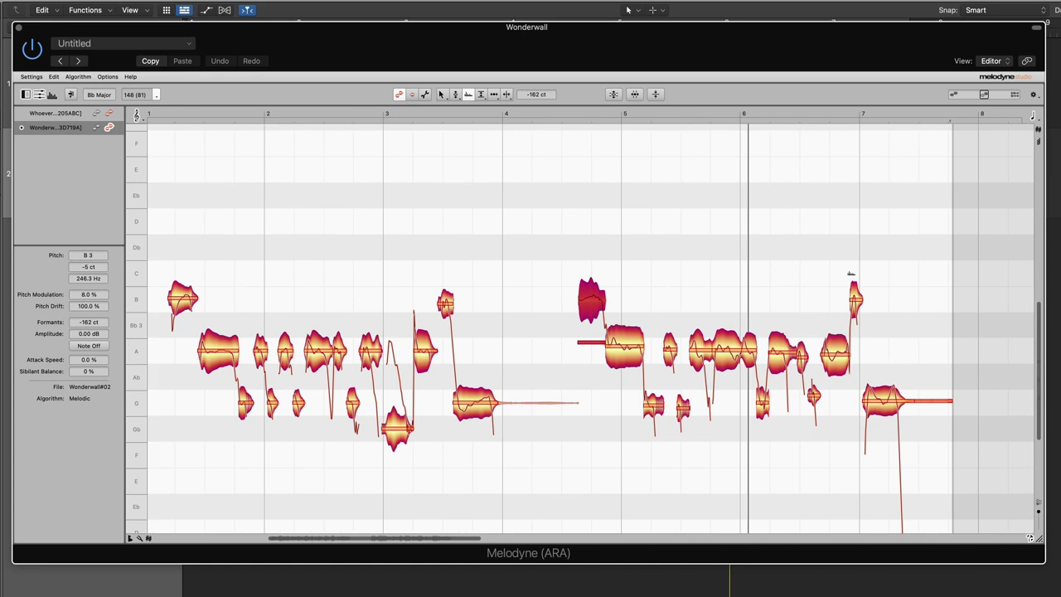
{"action": "left_click", "coordinate": [441, 95]}
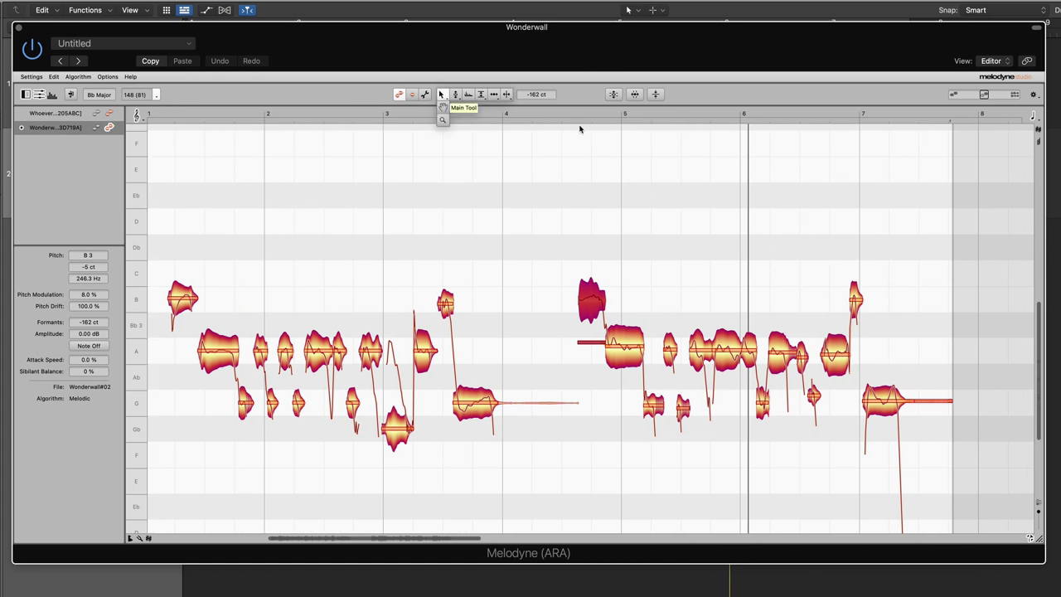
{"action": "left_click", "coordinate": [927, 349]}
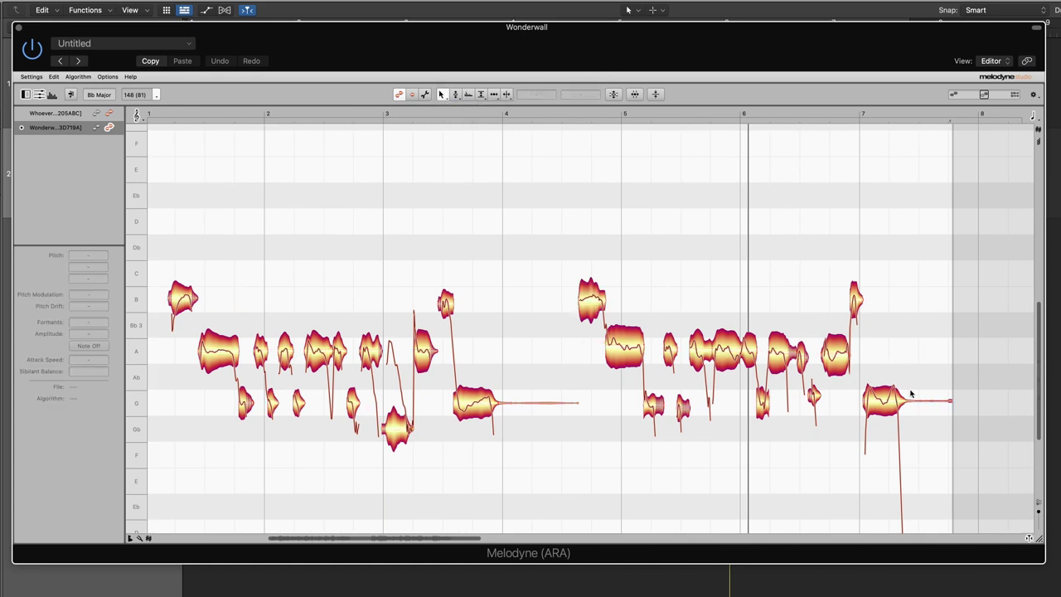
{"action": "double_click", "coordinate": [758, 118]}
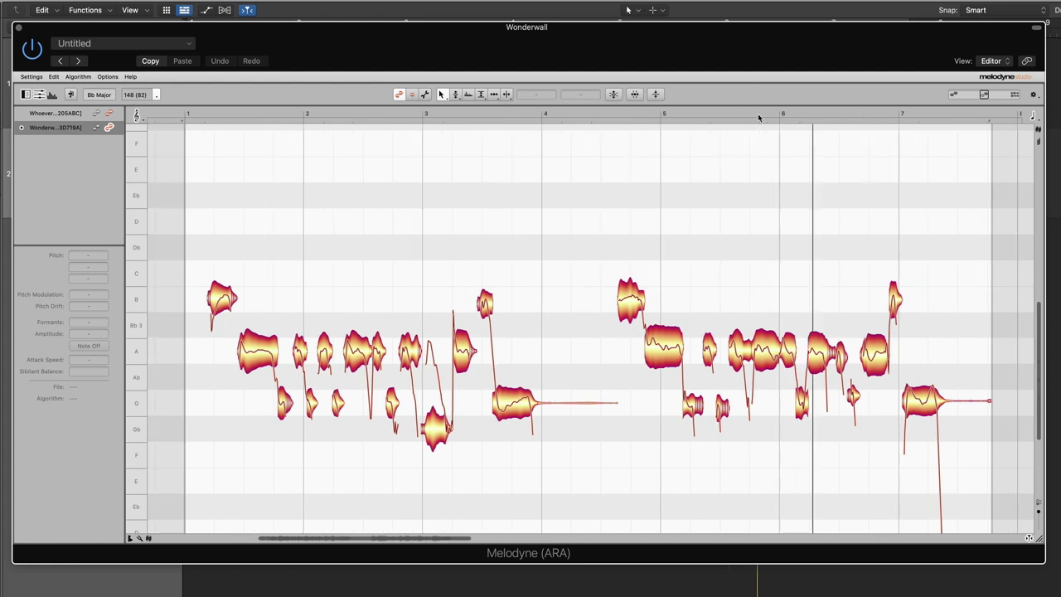
{"action": "double_click", "coordinate": [871, 113]}
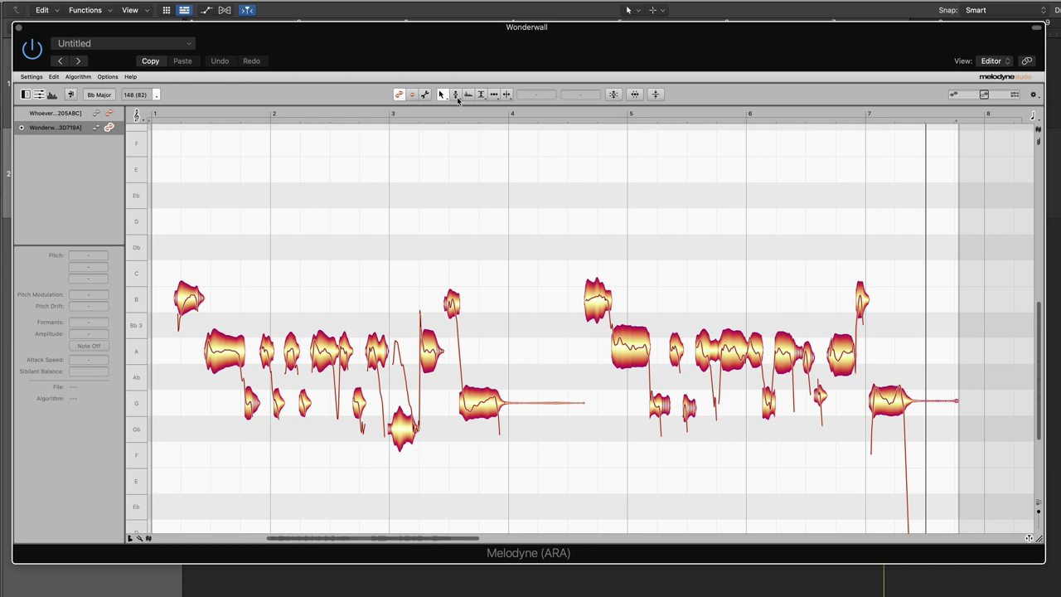
Try stretching the last note after bar 7 almost to the end of the clip with the Time tool, and undo it.
{"action": "left_click", "coordinate": [494, 95]}
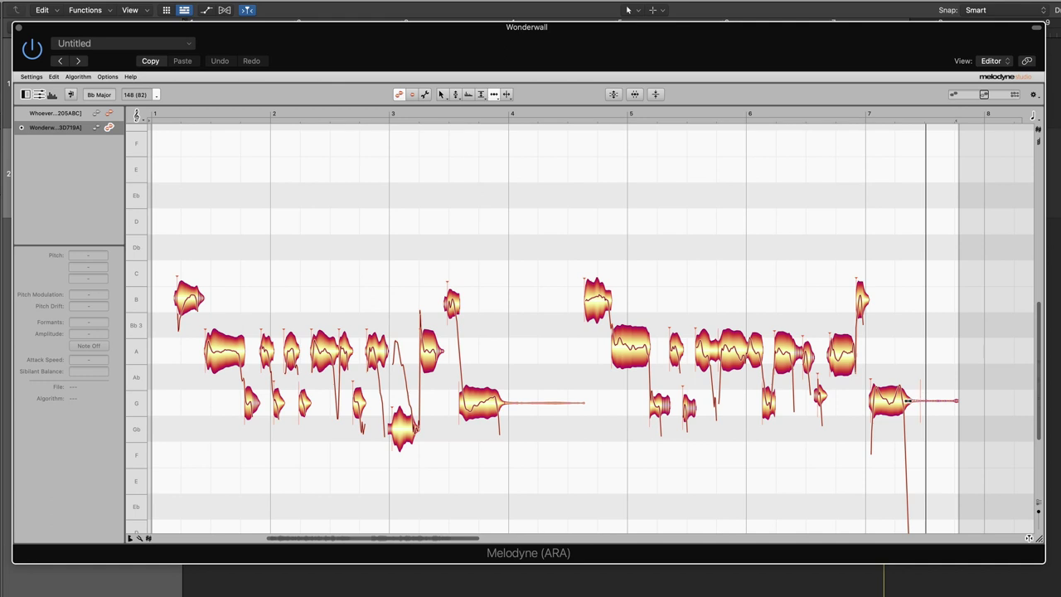
{"action": "left_click_drag", "start_coordinate": [907, 401], "coordinate": [945, 405]}
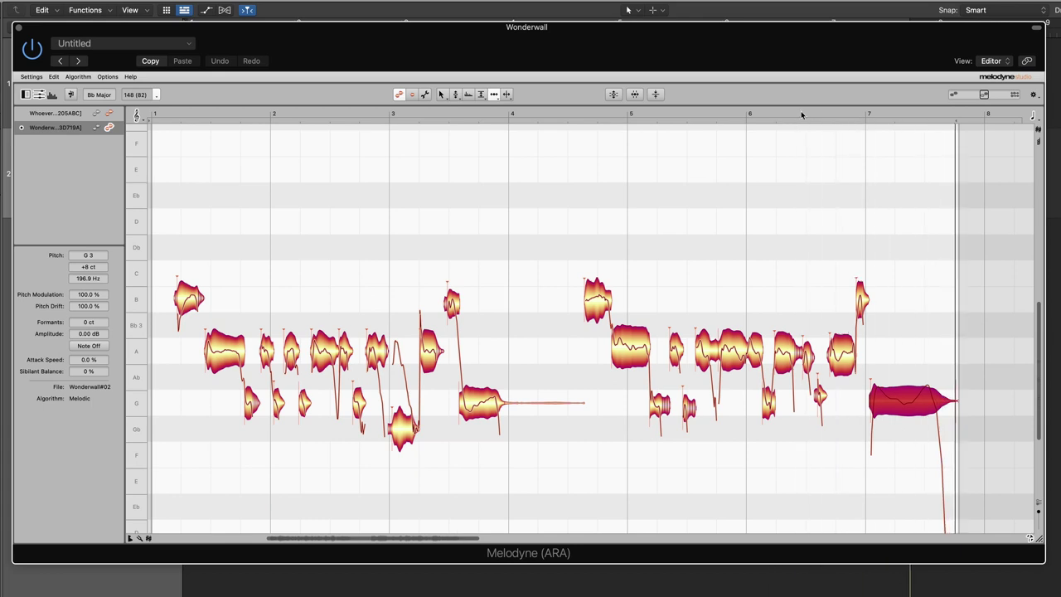
{"action": "key", "text": "super+z"}
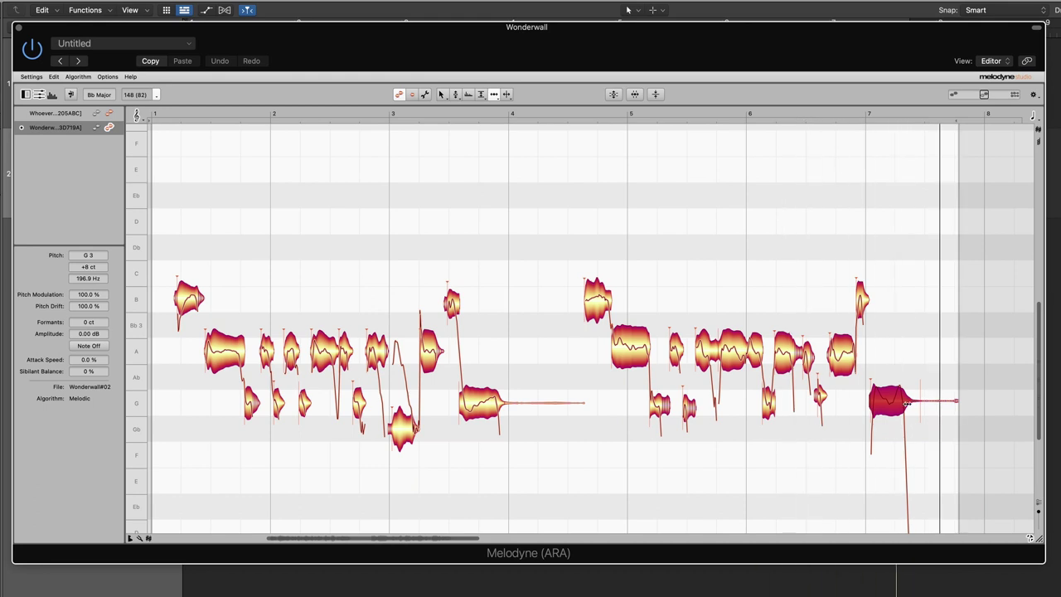
Audition the last note shortened, stretch it out to the end of the clip instead and play the result.
{"action": "left_click_drag", "start_coordinate": [909, 402], "coordinate": [894, 402]}
{"action": "left_click", "coordinate": [783, 109]}
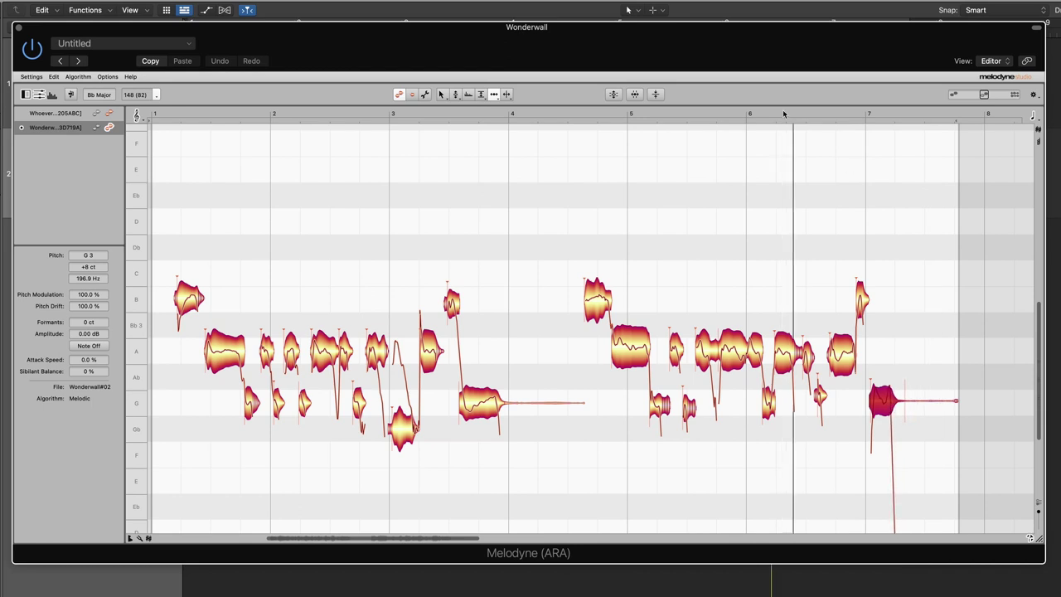
{"action": "left_click_drag", "start_coordinate": [896, 402], "coordinate": [953, 402]}
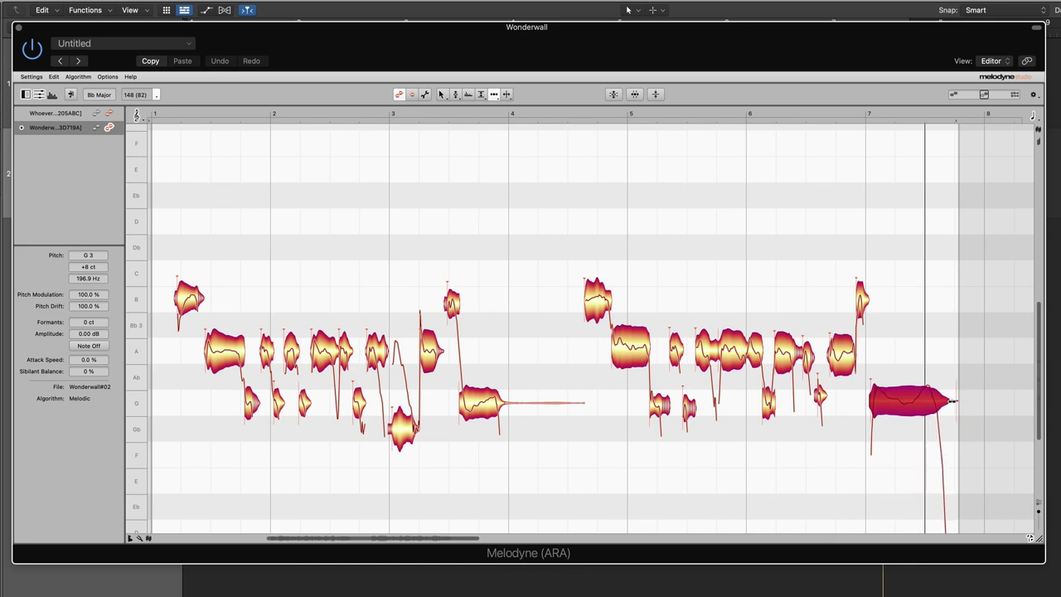
{"action": "left_click", "coordinate": [745, 111]}
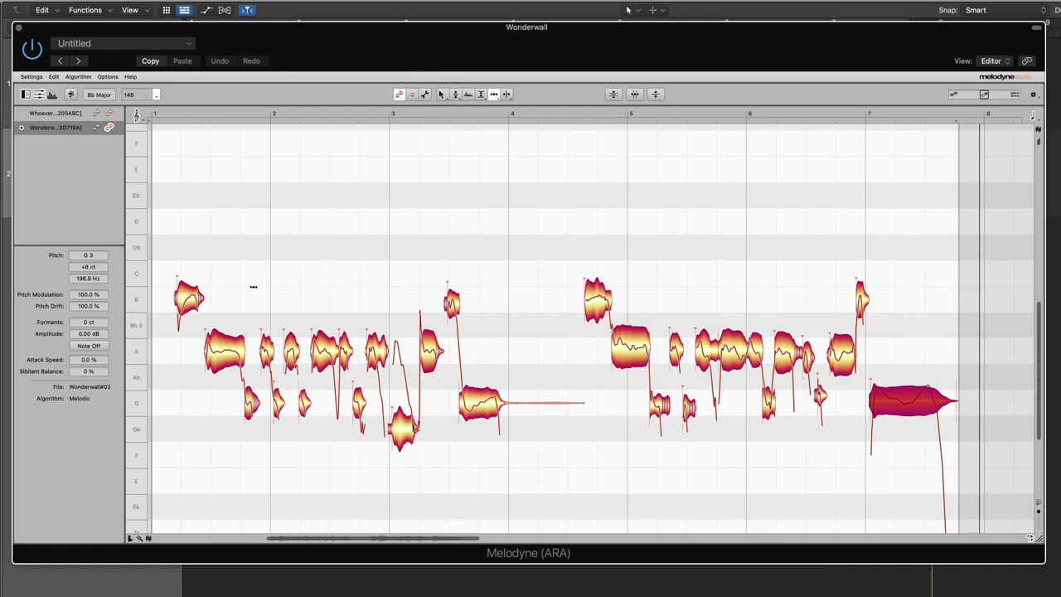
Use the Pitch tool to reshape the transition between the first phrase's first two notes into an abrupt vertical jump.
{"action": "left_click_drag", "start_coordinate": [245, 283], "coordinate": [333, 287]}
{"action": "scroll", "coordinate": [332, 287], "scroll_direction": "down", "scroll_amount": 3}
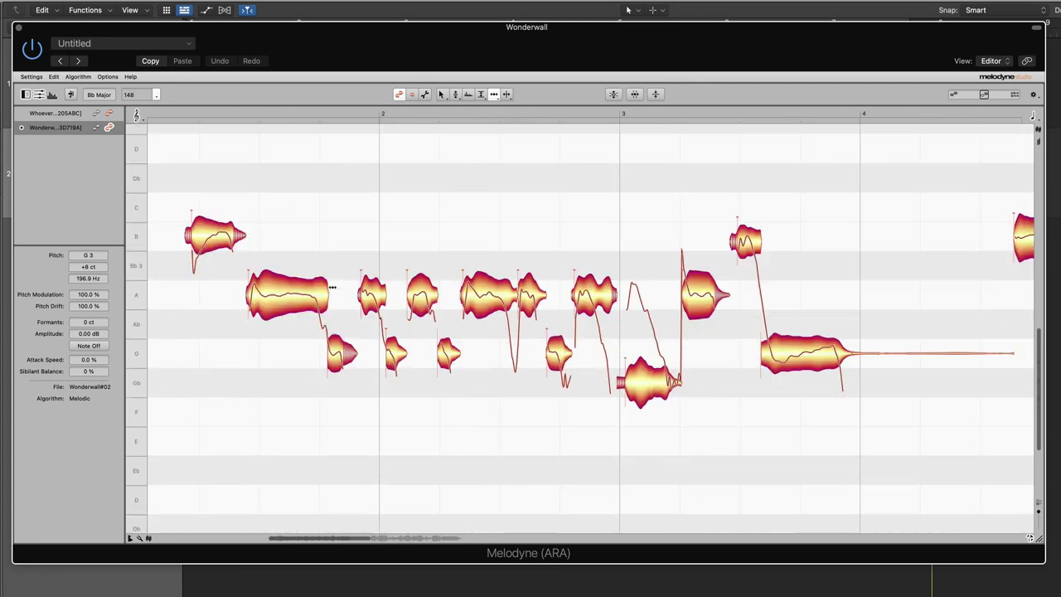
{"action": "left_click", "coordinate": [454, 95]}
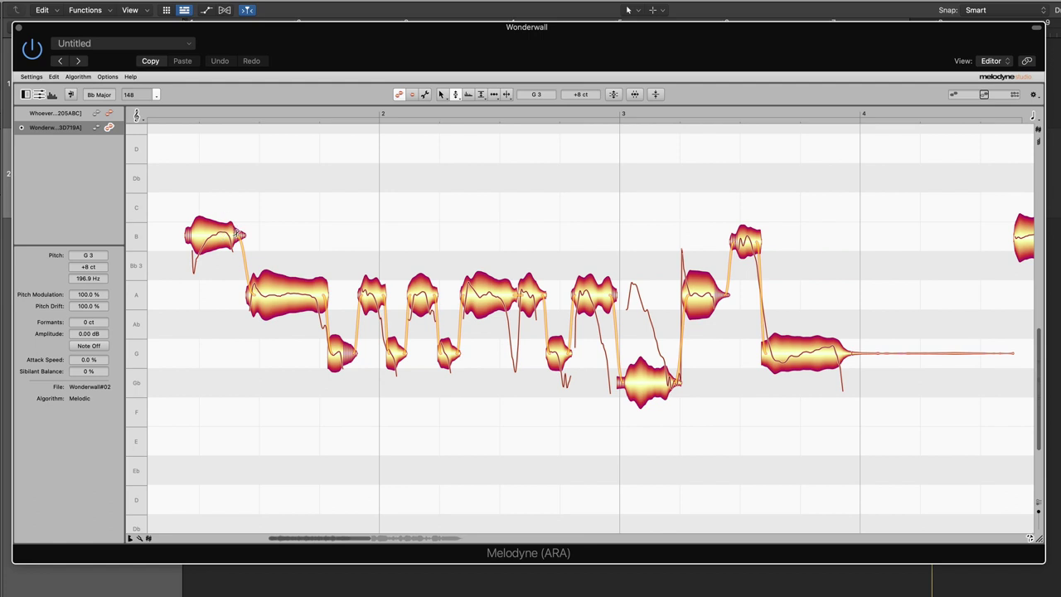
{"action": "left_click", "coordinate": [238, 235]}
{"action": "left_click_drag", "start_coordinate": [238, 263], "coordinate": [240, 227]}
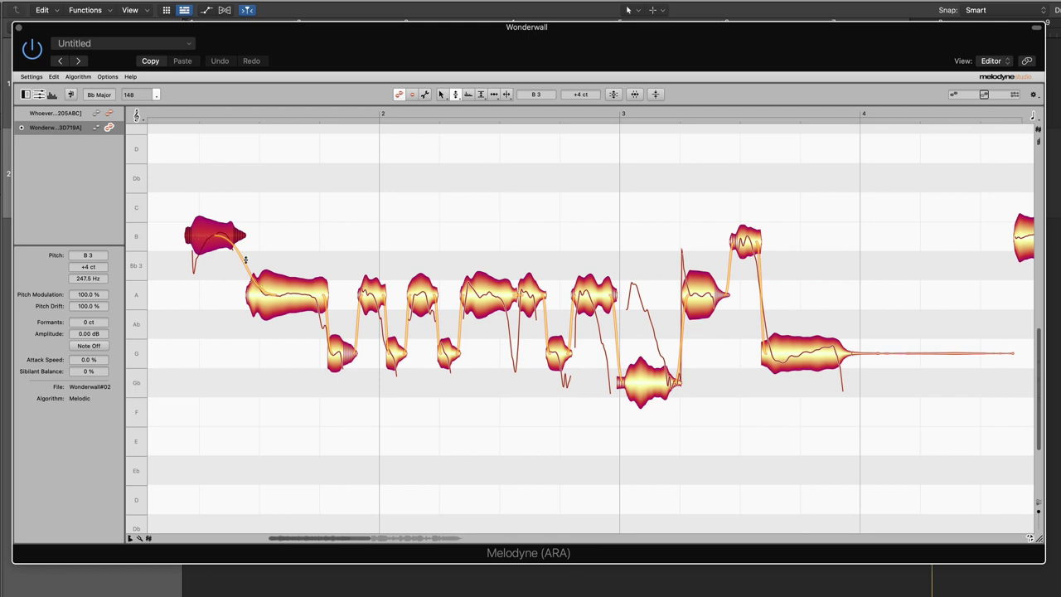
{"action": "left_click_drag", "start_coordinate": [246, 259], "coordinate": [235, 338]}
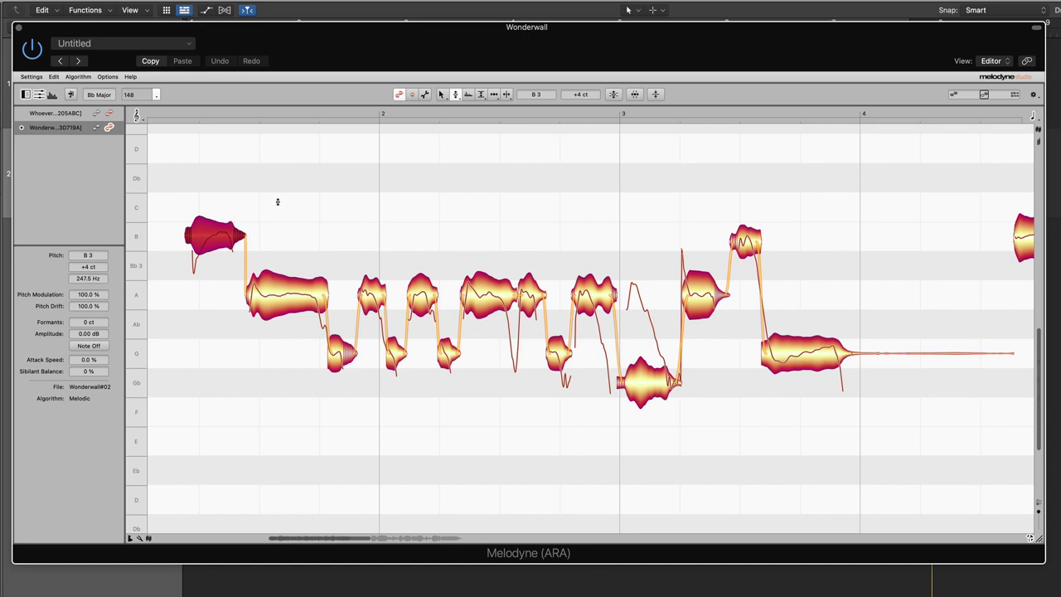
Select all the first phrase's notes, make their pitch transitions abrupt and move the Melodyne window down to expose the timeline ruler.
{"action": "left_click_drag", "start_coordinate": [207, 194], "coordinate": [858, 436]}
{"action": "left_click_drag", "start_coordinate": [321, 296], "coordinate": [324, 372]}
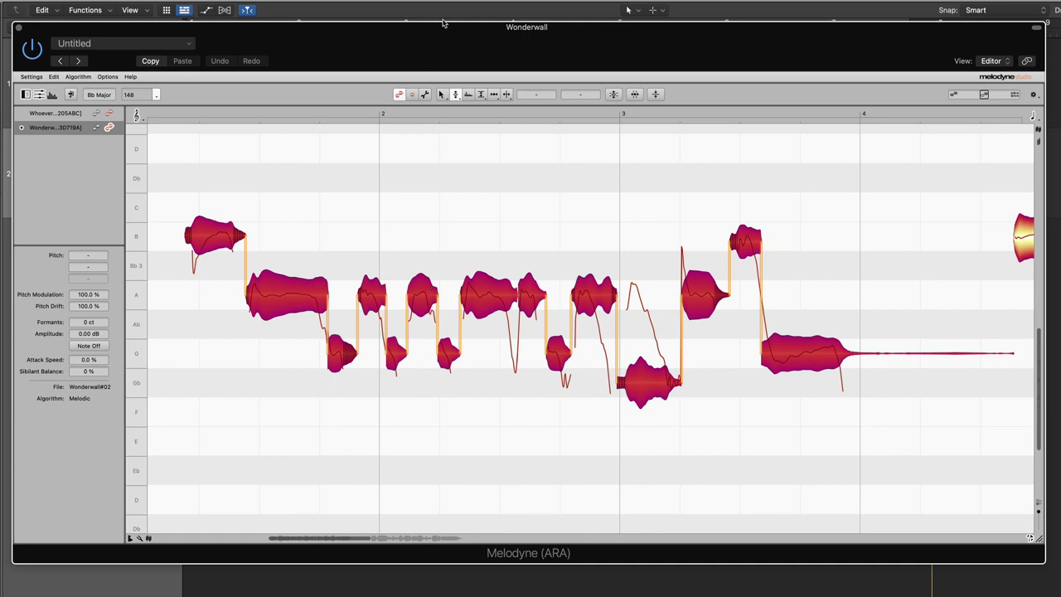
{"action": "left_click_drag", "start_coordinate": [413, 30], "coordinate": [434, 116]}
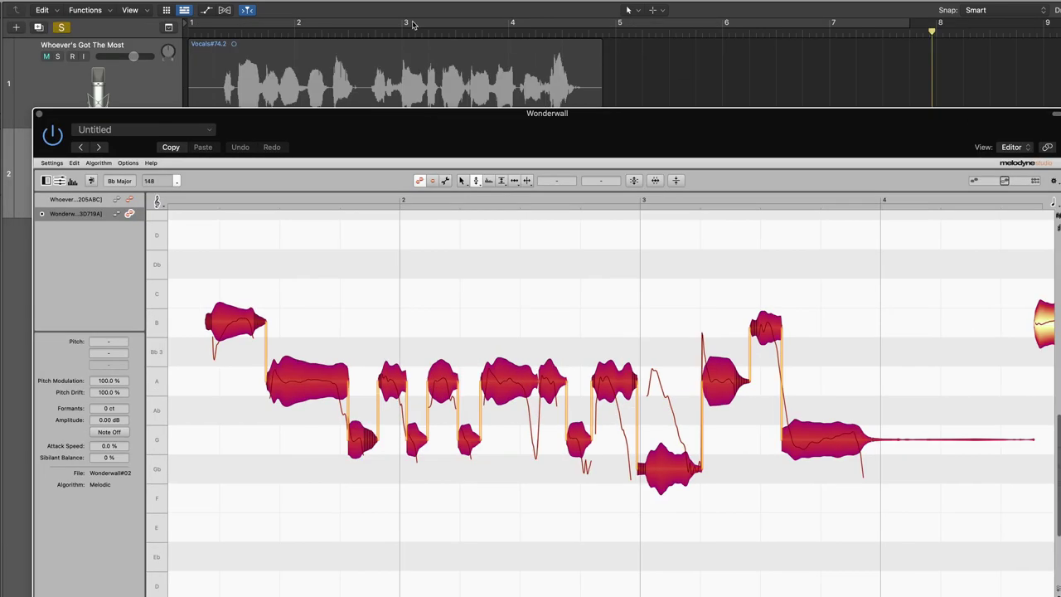
Cycle playback over bars 1 to 4 and move the Melodyne window back up over the tracks.
{"action": "key", "text": "c"}
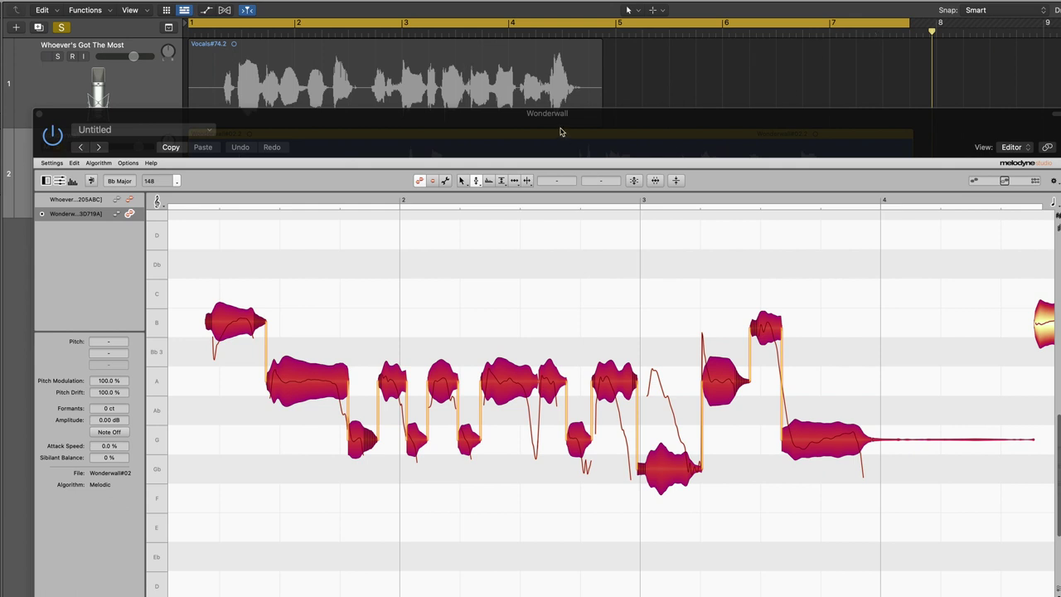
{"action": "left_click_drag", "start_coordinate": [920, 28], "coordinate": [515, 51]}
{"action": "key", "text": "space"}
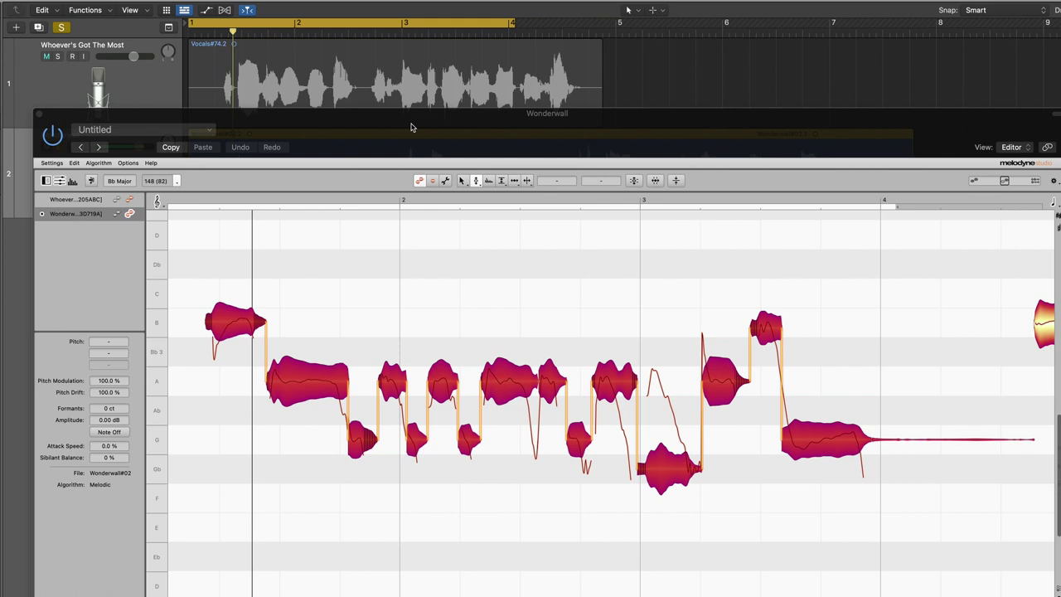
{"action": "left_click_drag", "start_coordinate": [402, 120], "coordinate": [381, 52]}
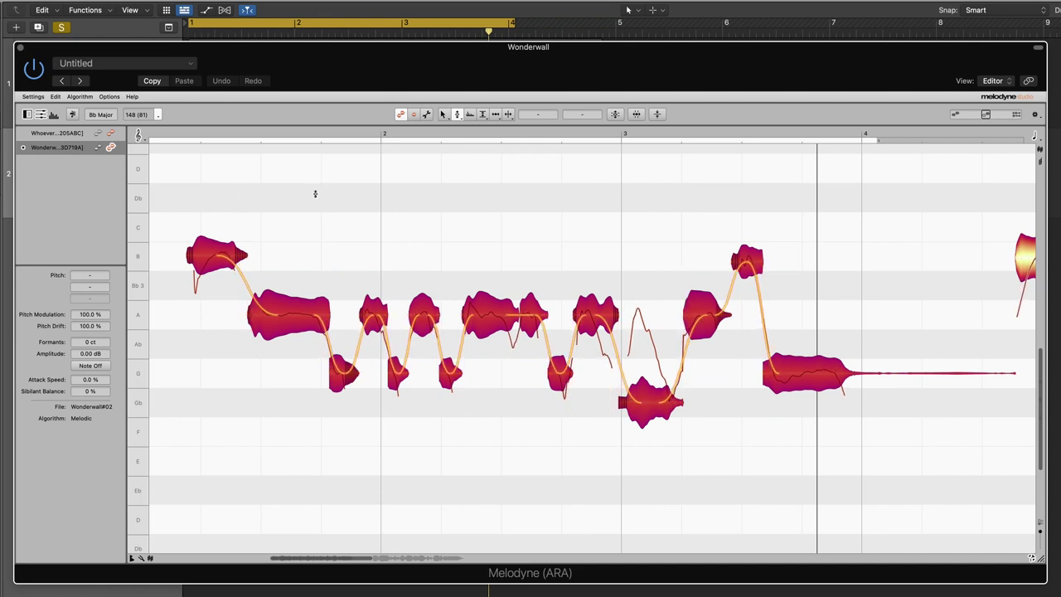
Switch the first phrase's pitch transitions between abrupt jumps and smooth curves, playing the phrase to compare them.
{"action": "key", "text": "space"}
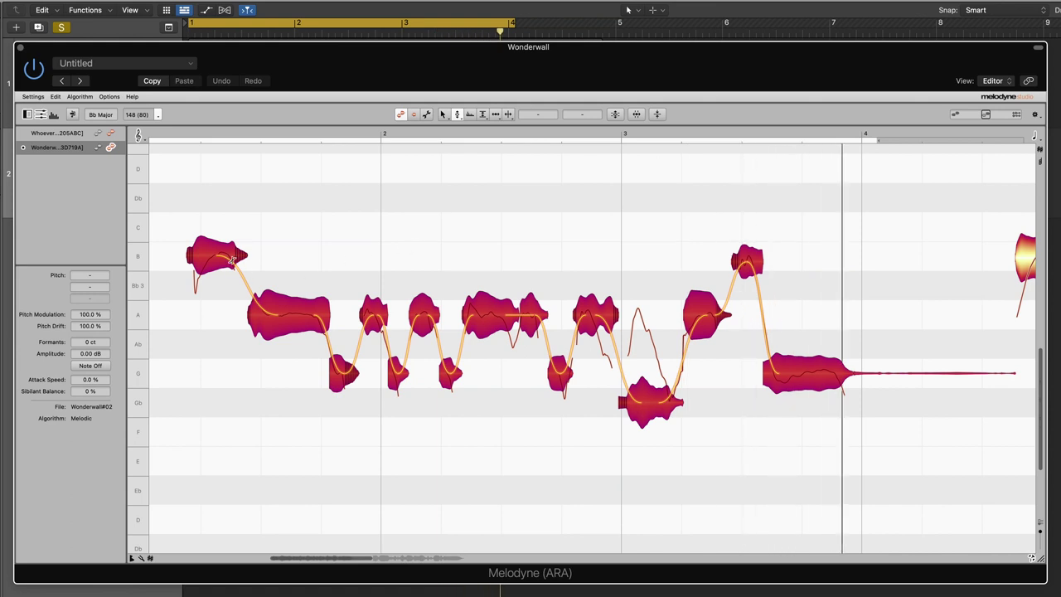
{"action": "left_click_drag", "start_coordinate": [232, 267], "coordinate": [232, 344]}
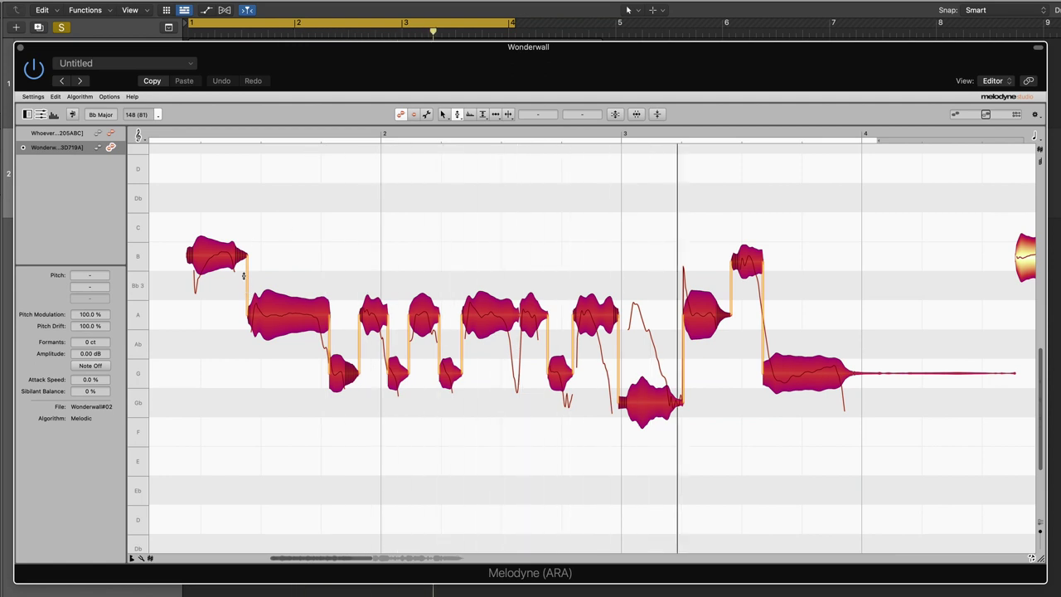
{"action": "key", "text": "space"}
{"action": "left_click_drag", "start_coordinate": [245, 317], "coordinate": [239, 217]}
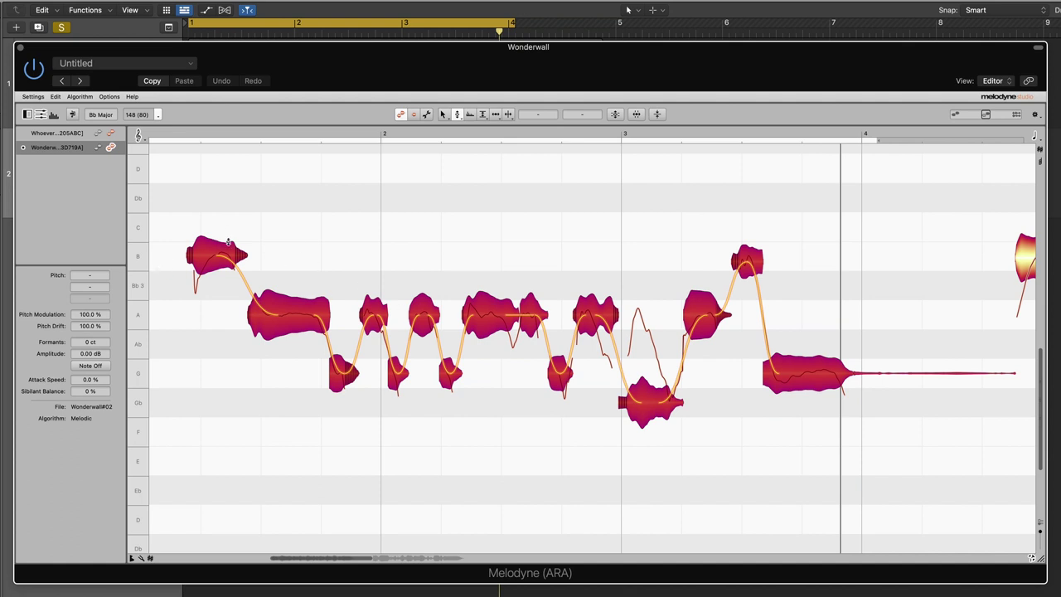
{"action": "key", "text": "space"}
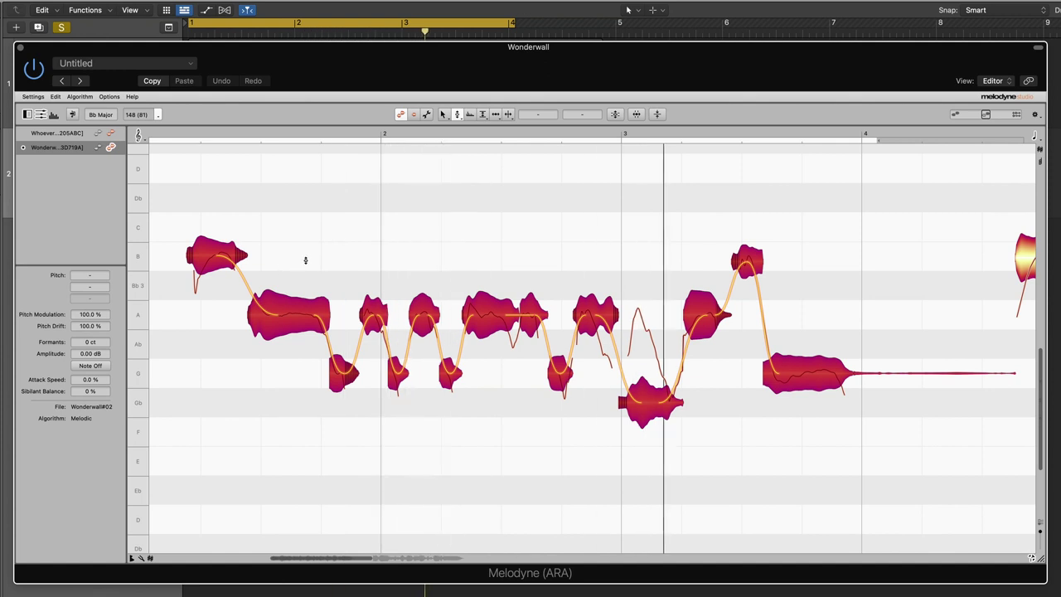
{"action": "key", "text": "space"}
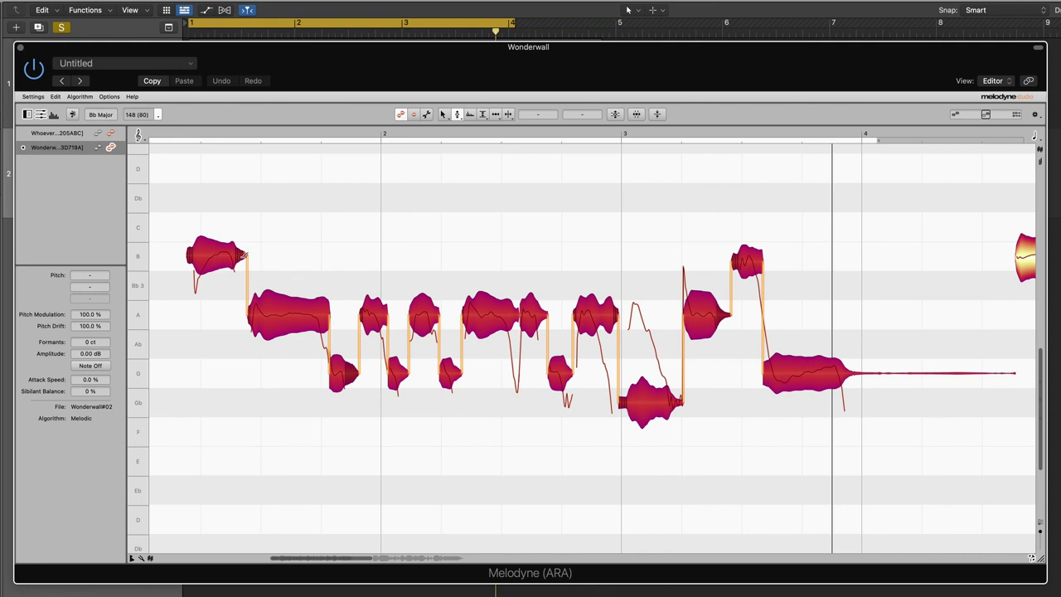
Soften the first phrase's abrupt pitch transitions slightly, deselect the notes and play the result.
{"action": "left_click_drag", "start_coordinate": [243, 252], "coordinate": [237, 235]}
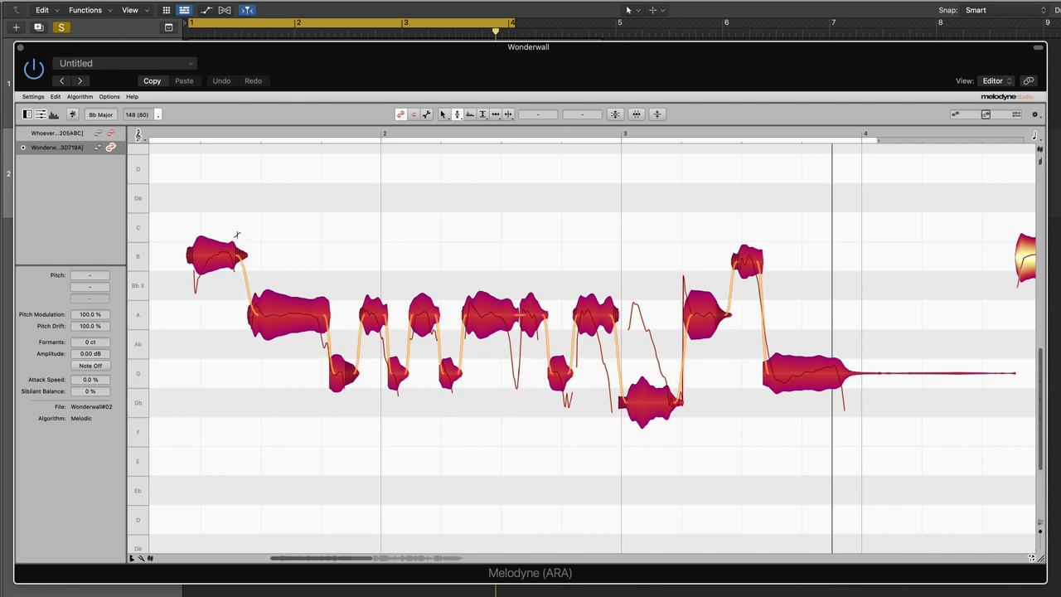
{"action": "left_click", "coordinate": [309, 257]}
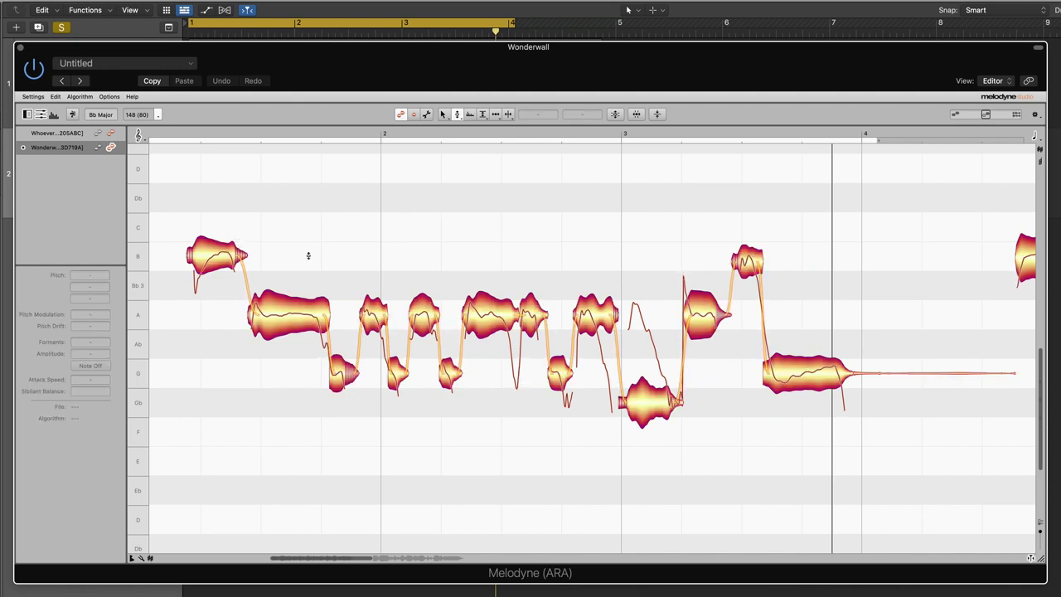
{"action": "key", "text": "space"}
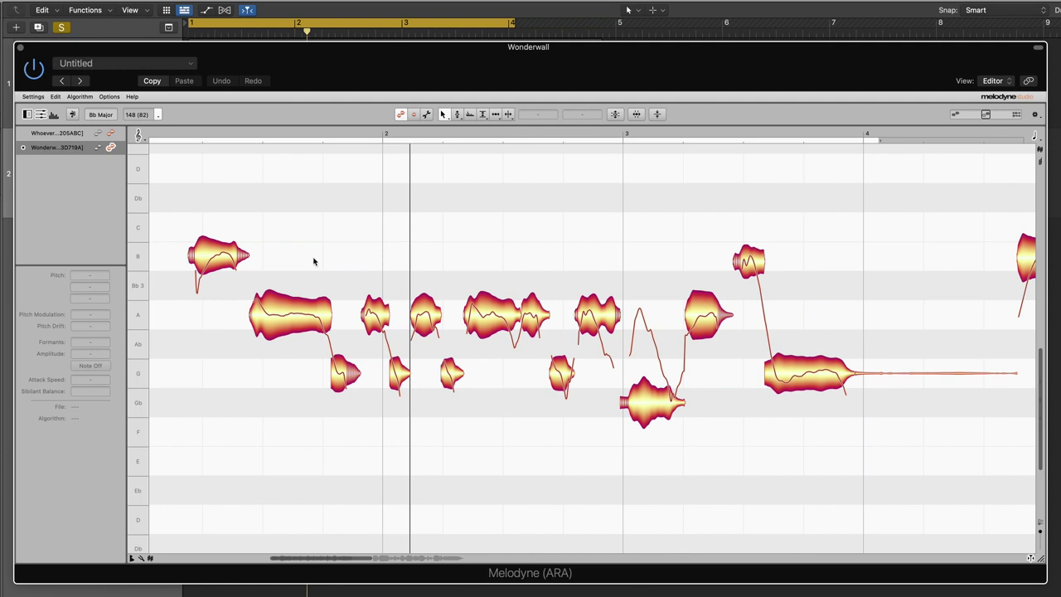
Use the Amplitude tool to lower the first phrase's second note to -3.00 dB and play it.
{"action": "left_click", "coordinate": [287, 310]}
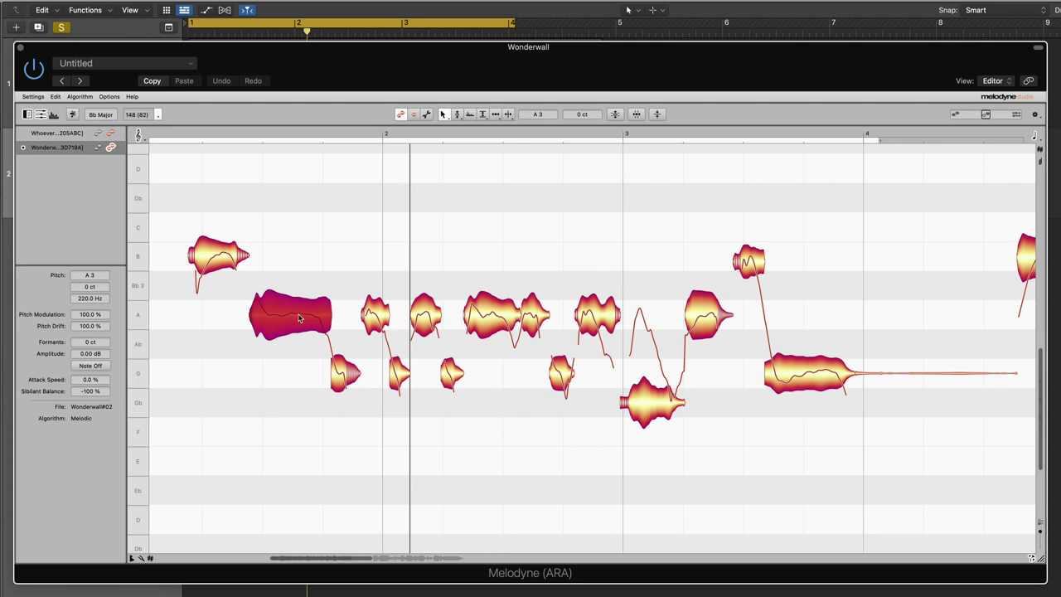
{"action": "left_click", "coordinate": [343, 255]}
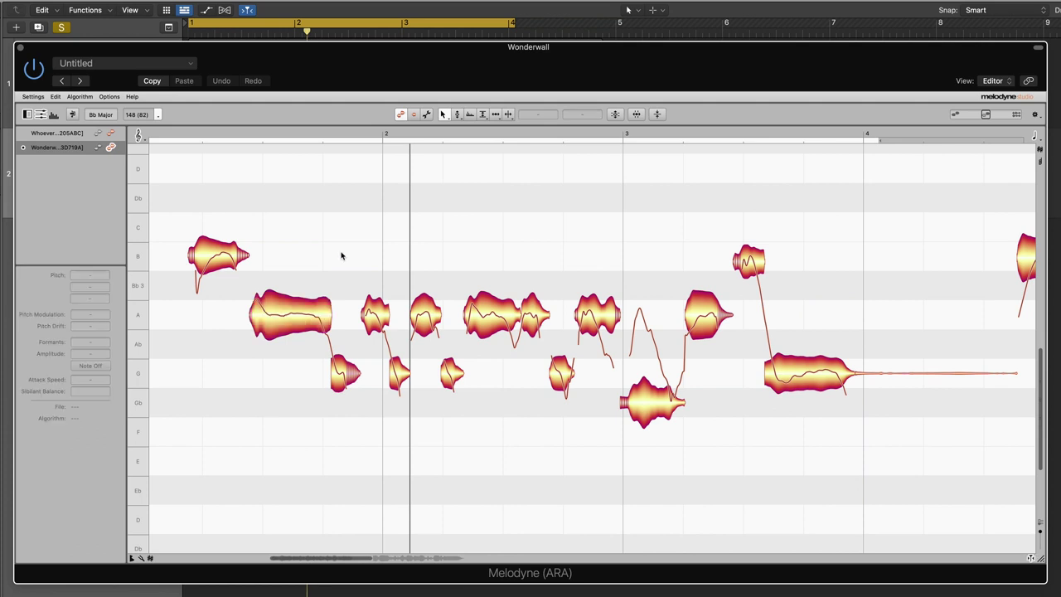
{"action": "left_click", "coordinate": [483, 115]}
{"action": "mouse_move", "coordinate": [283, 308]}
{"action": "left_mouse_down"}
{"action": "mouse_move", "coordinate": [286, 337]}
{"action": "mouse_move", "coordinate": [285, 286]}
{"action": "mouse_move", "coordinate": [284, 363]}
{"action": "mouse_move", "coordinate": [283, 270]}
{"action": "mouse_move", "coordinate": [282, 318]}
{"action": "left_mouse_up"}
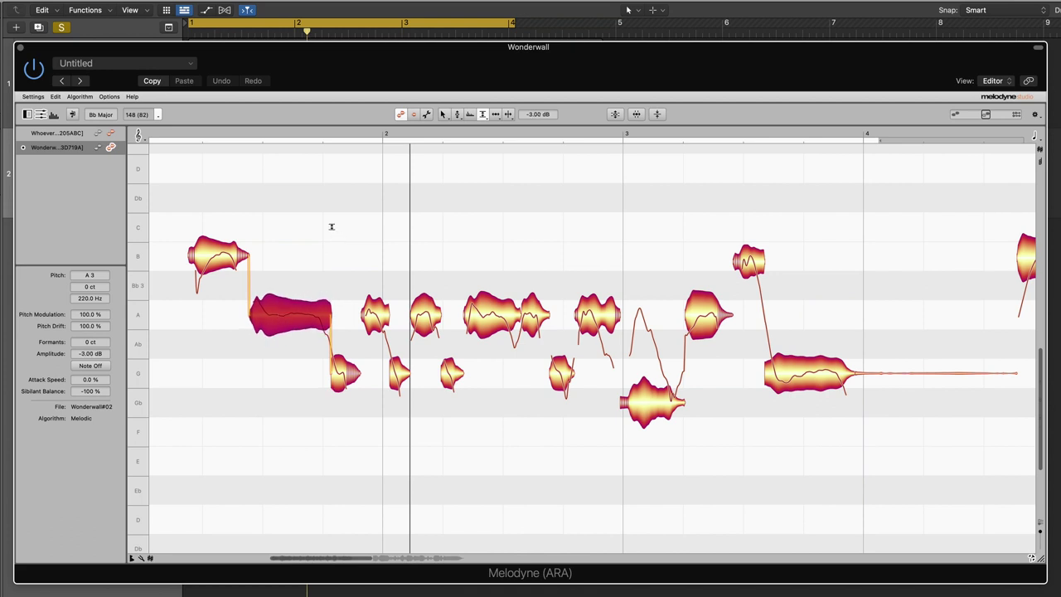
{"action": "key", "text": "space"}
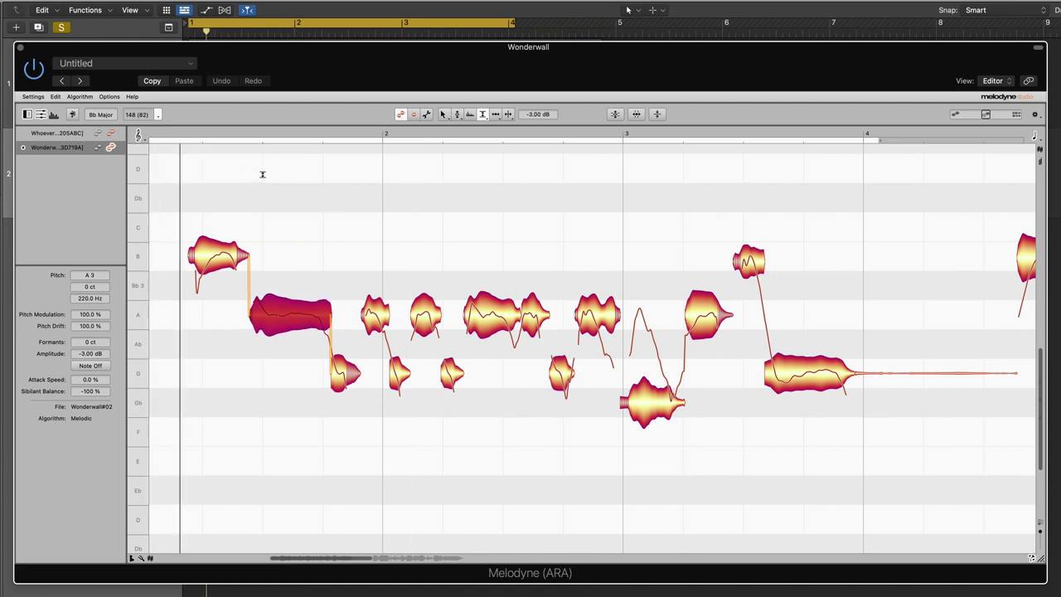
Raise the second note's amplitude to +7.80 dB, audition it, and lower it to -3.36 dB.
{"action": "left_click_drag", "start_coordinate": [289, 309], "coordinate": [340, 247]}
{"action": "key", "text": "space"}
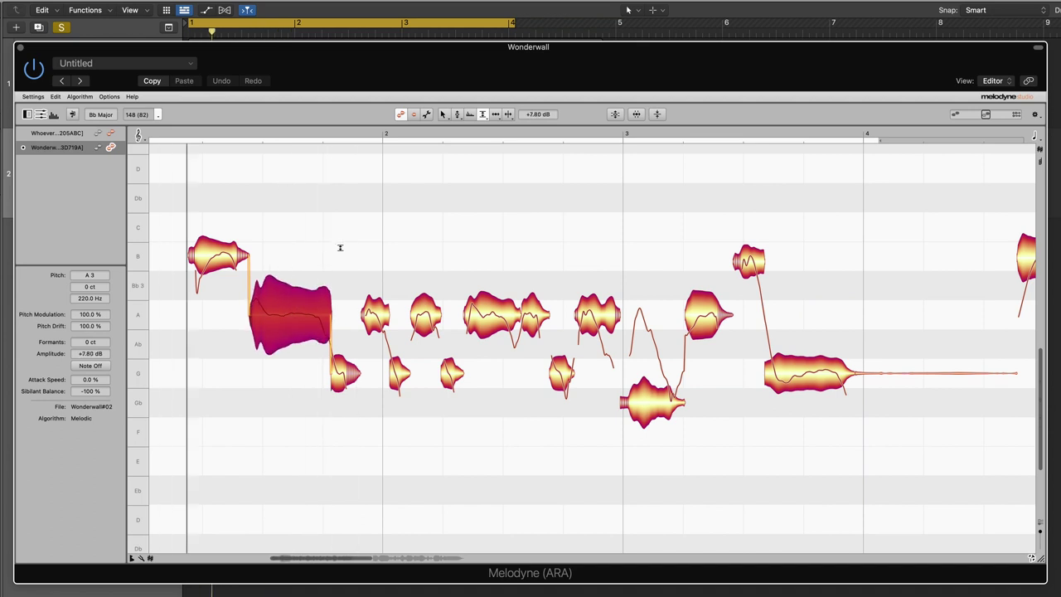
{"action": "left_click_drag", "start_coordinate": [294, 301], "coordinate": [291, 341]}
{"action": "key", "text": "space"}
{"action": "left_click_drag", "start_coordinate": [284, 312], "coordinate": [283, 286]}
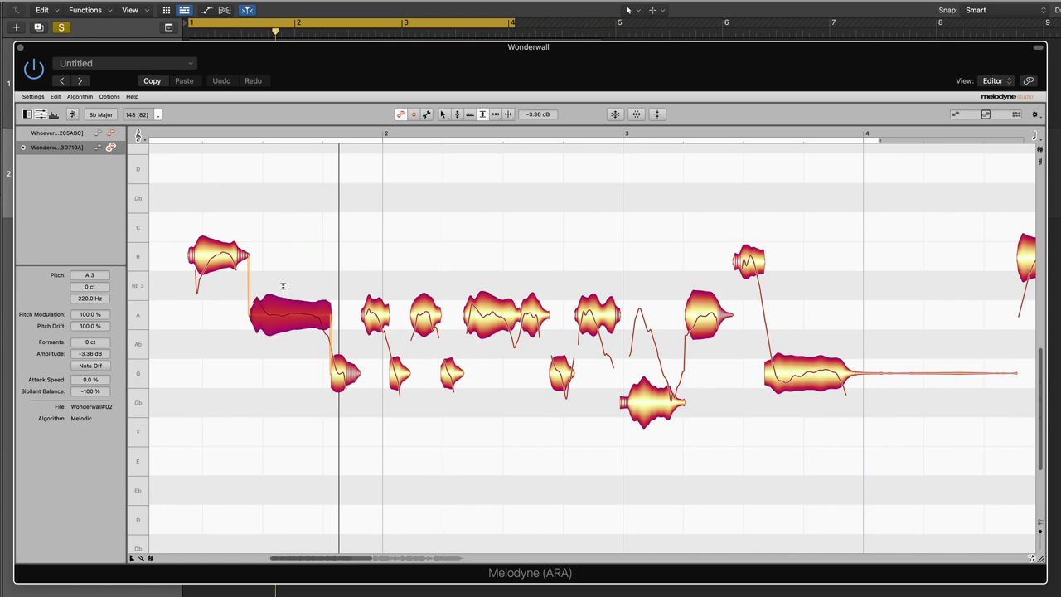
Fine-tune the second note's amplitude to -2.40 dB and audition the phrase.
{"action": "key", "text": "space"}
{"action": "key", "text": "space"}
{"action": "left_click_drag", "start_coordinate": [280, 312], "coordinate": [279, 307]}
{"action": "key", "text": "space"}
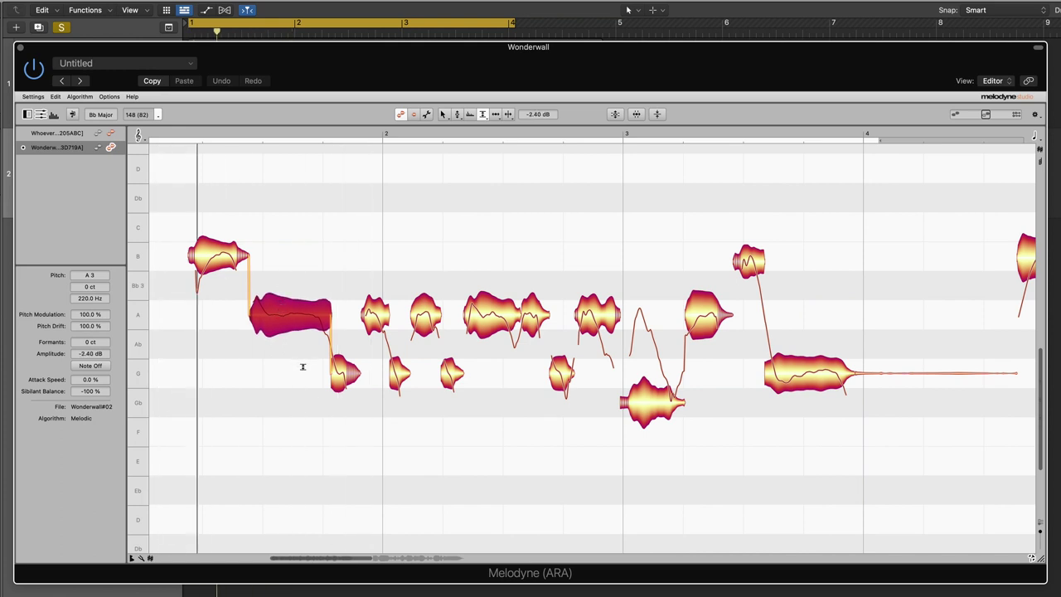
{"action": "key", "text": "space"}
Lower the long A note midway between bars 2 and 3 to -2.16 dB and play the phrase.
{"action": "left_click", "coordinate": [494, 307]}
{"action": "left_click_drag", "start_coordinate": [494, 307], "coordinate": [494, 313]}
{"action": "key", "text": "space"}
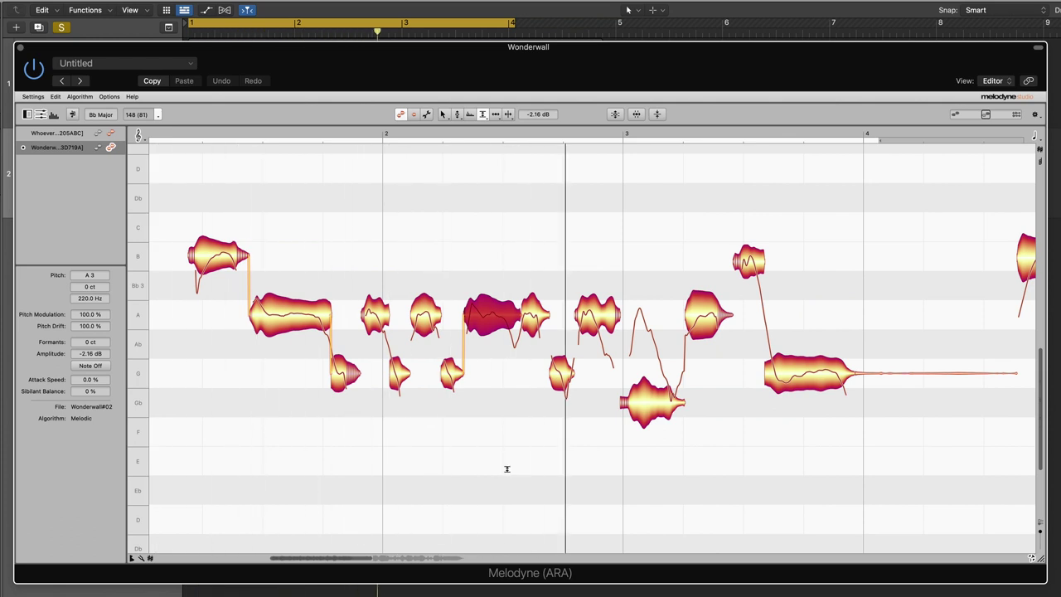
{"action": "key", "text": "space"}
Lower the amplitude of the Gb note at bar 3, set the following A note to -1.44 dB, and play the phrase.
{"action": "left_click", "coordinate": [646, 388]}
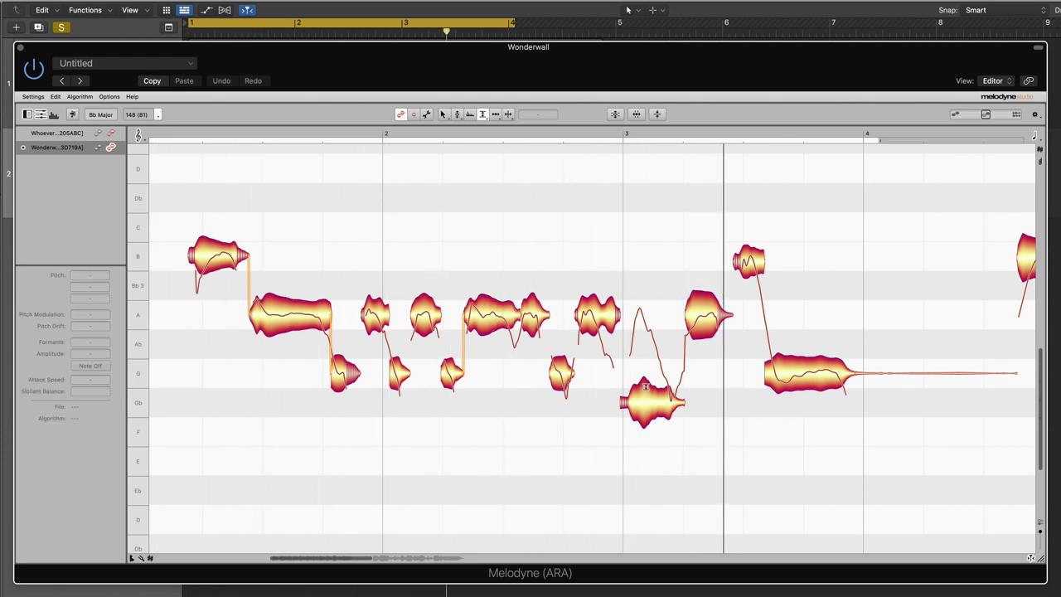
{"action": "left_click_drag", "start_coordinate": [646, 393], "coordinate": [644, 406]}
{"action": "left_click_drag", "start_coordinate": [703, 305], "coordinate": [702, 314]}
{"action": "key", "text": "space"}
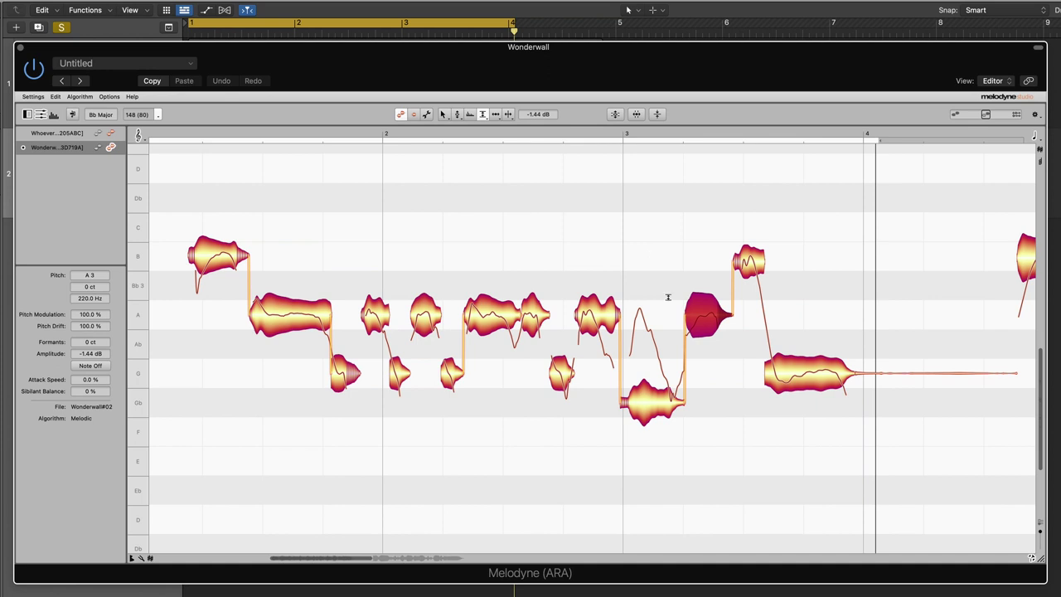
Select the first phrase's second note with the Main tool and restore its original amplitude.
{"action": "left_click", "coordinate": [446, 116]}
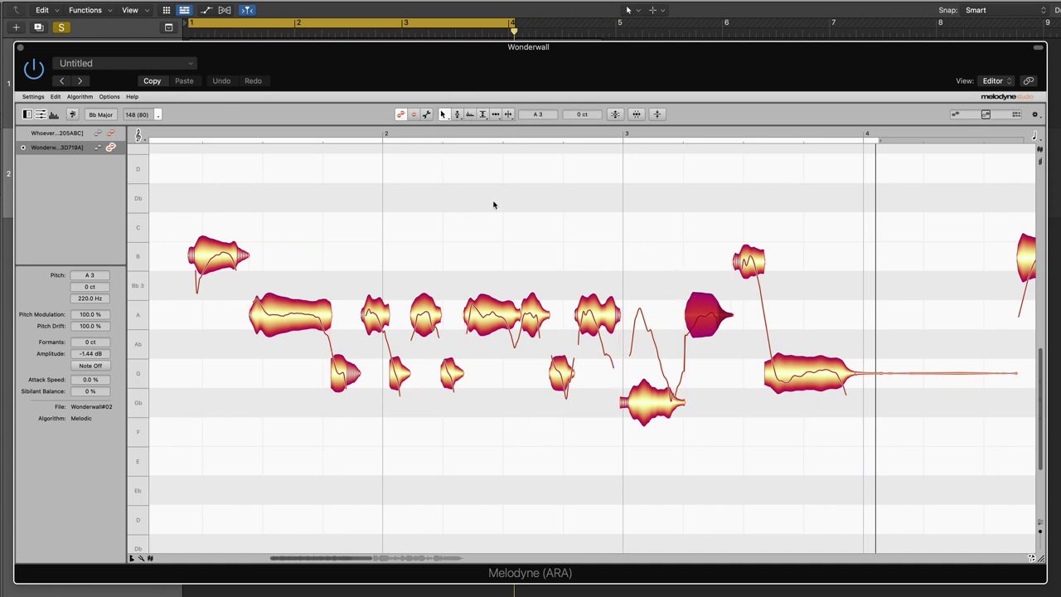
{"action": "left_click", "coordinate": [578, 255]}
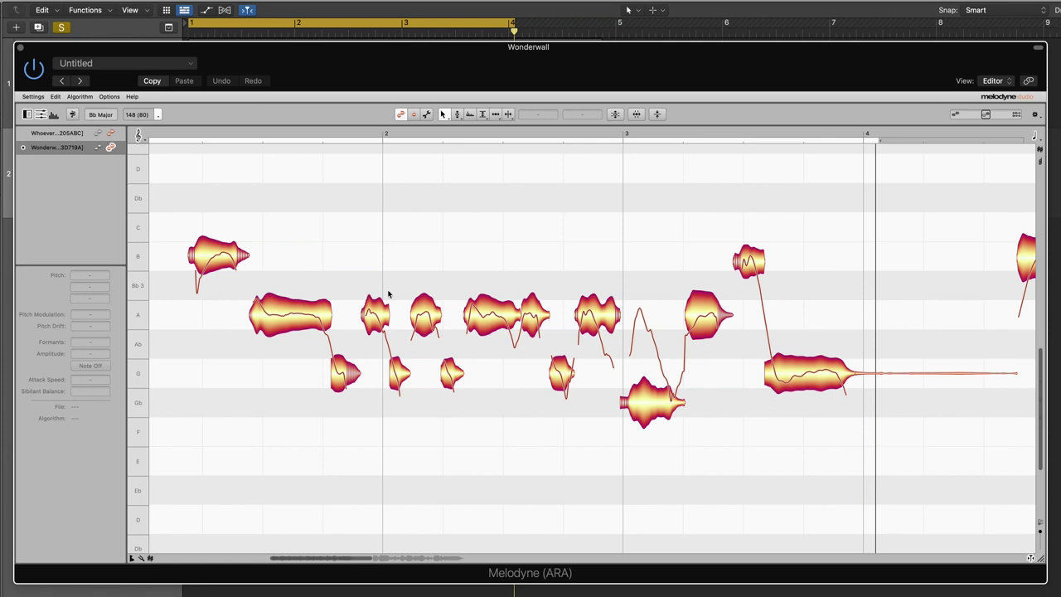
{"action": "left_click", "coordinate": [299, 316]}
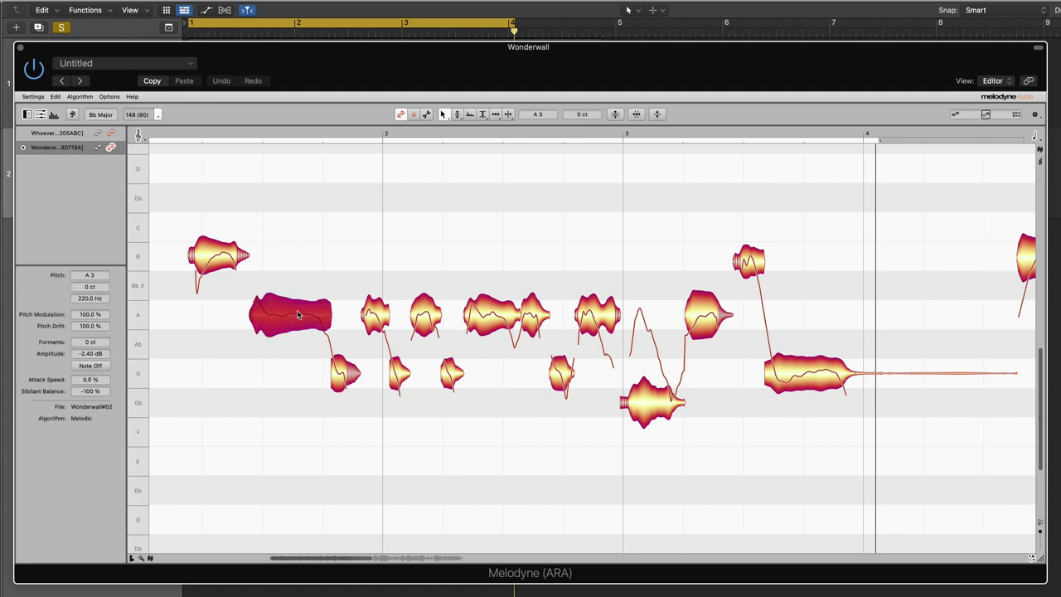
{"action": "right_click", "coordinate": [297, 311]}
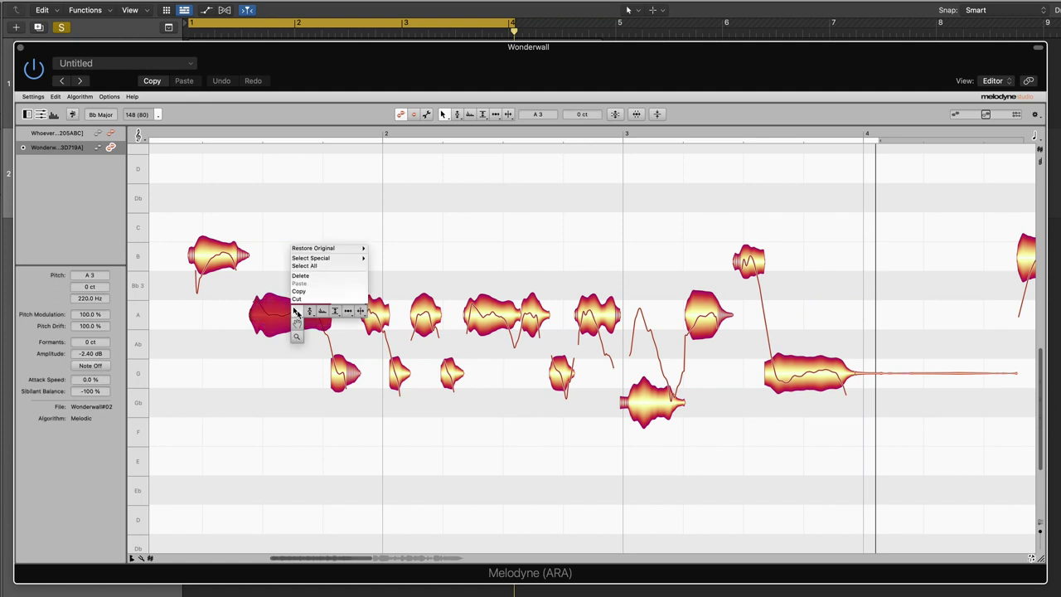
{"action": "mouse_move", "coordinate": [311, 314]}
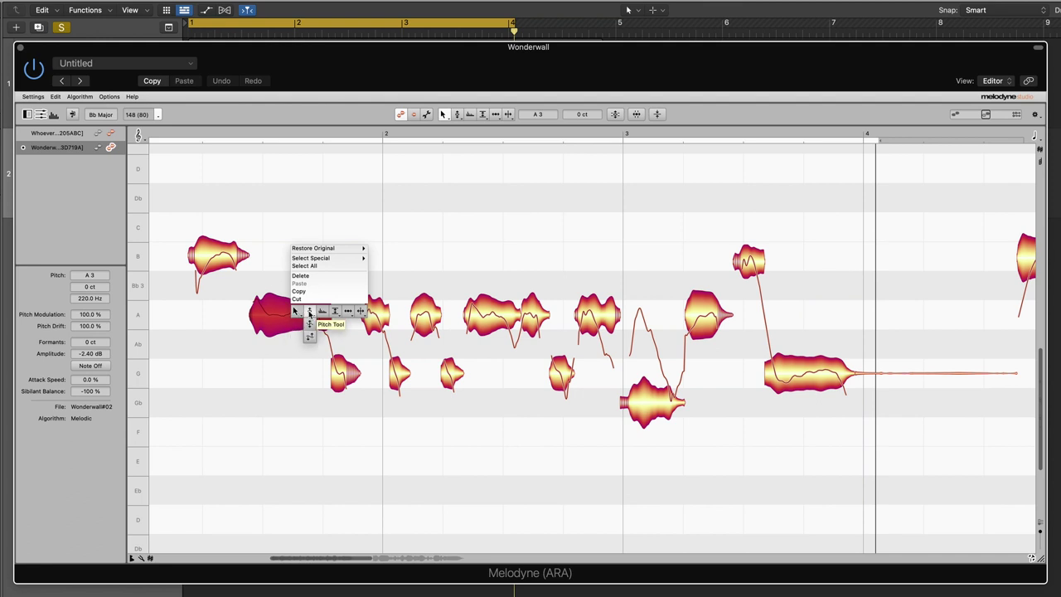
{"action": "mouse_move", "coordinate": [320, 252]}
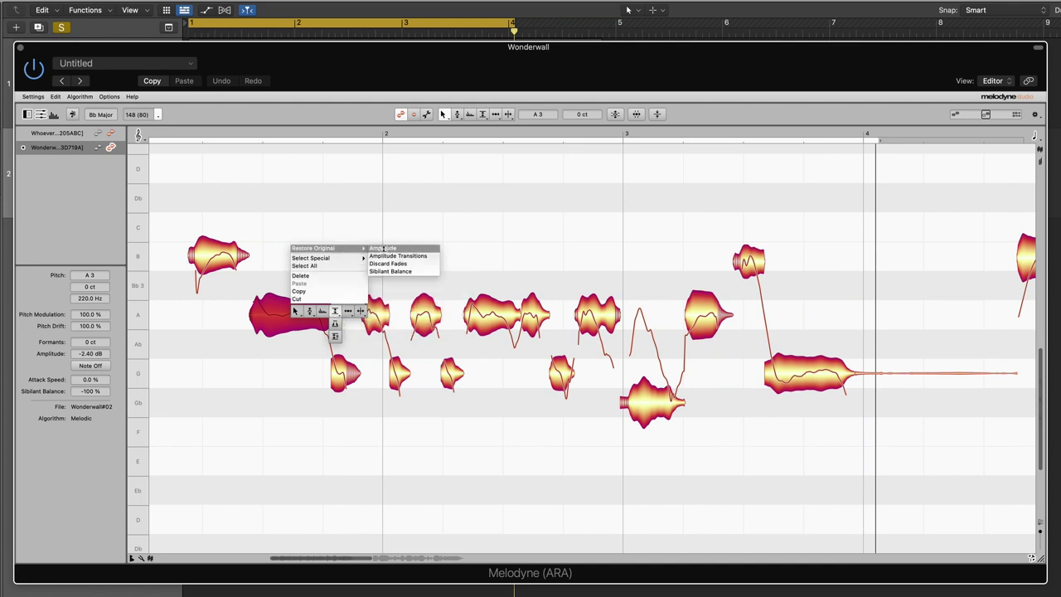
{"action": "left_click", "coordinate": [384, 250]}
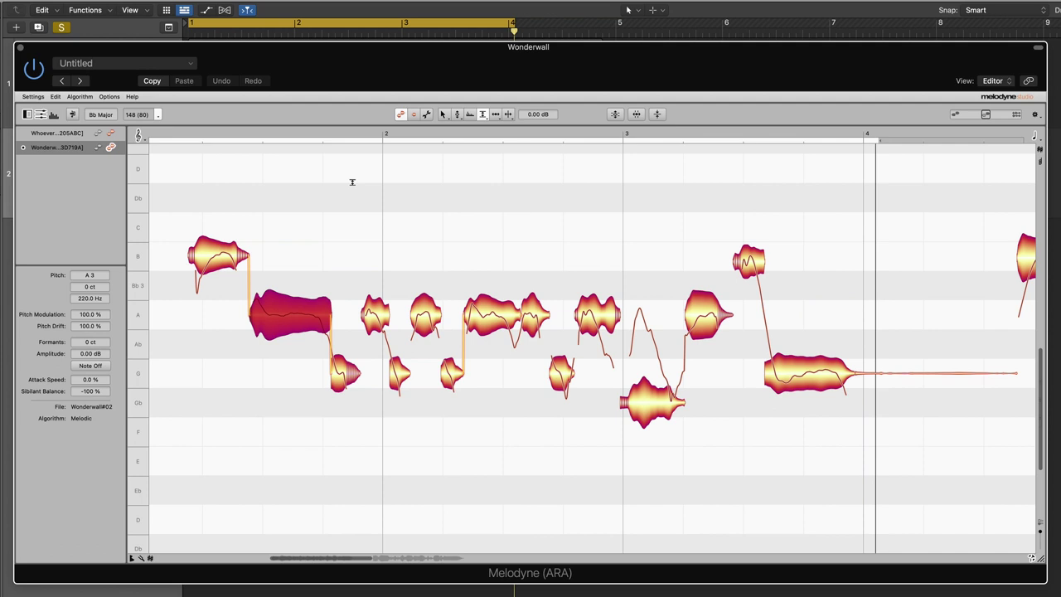
Switch to the Celemony website in the browser, open the Melodyne 5 help's expert tips page and look through the vocal editing videos.
{"action": "key", "text": "super+Tab"}
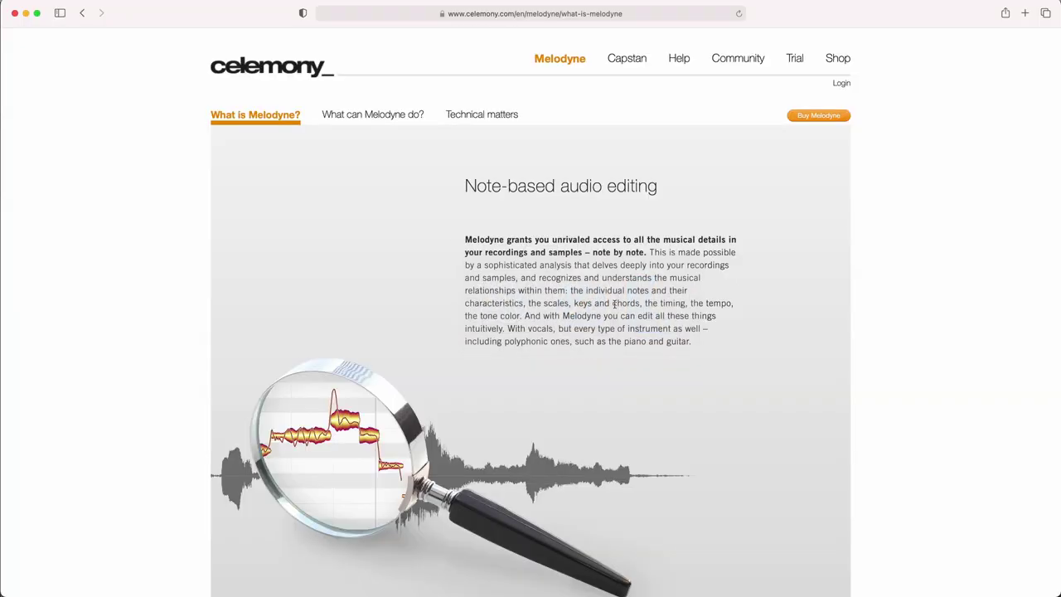
{"action": "left_click", "coordinate": [679, 60]}
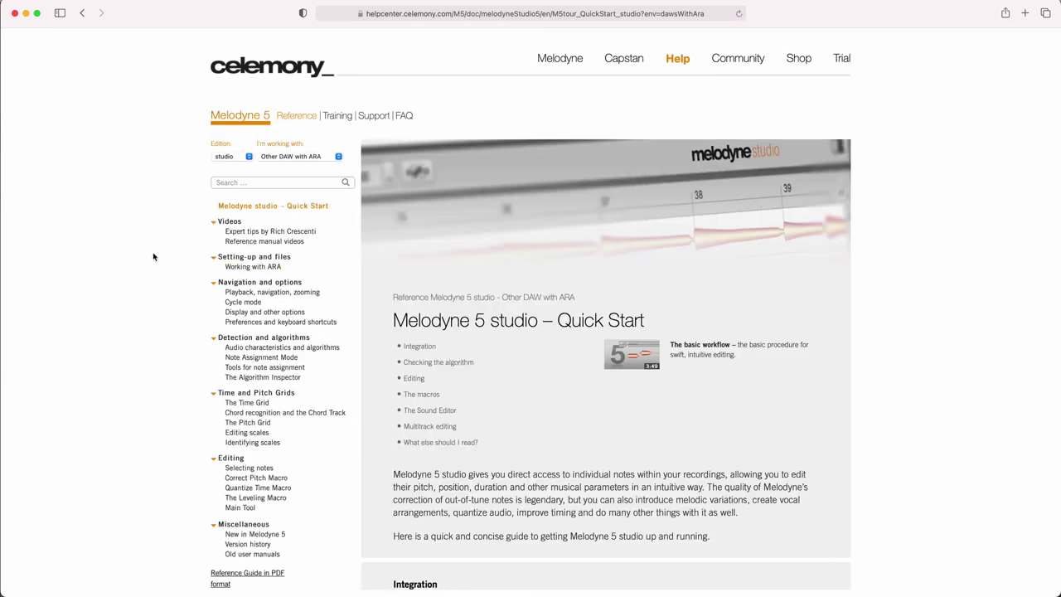
{"action": "left_click", "coordinate": [282, 233]}
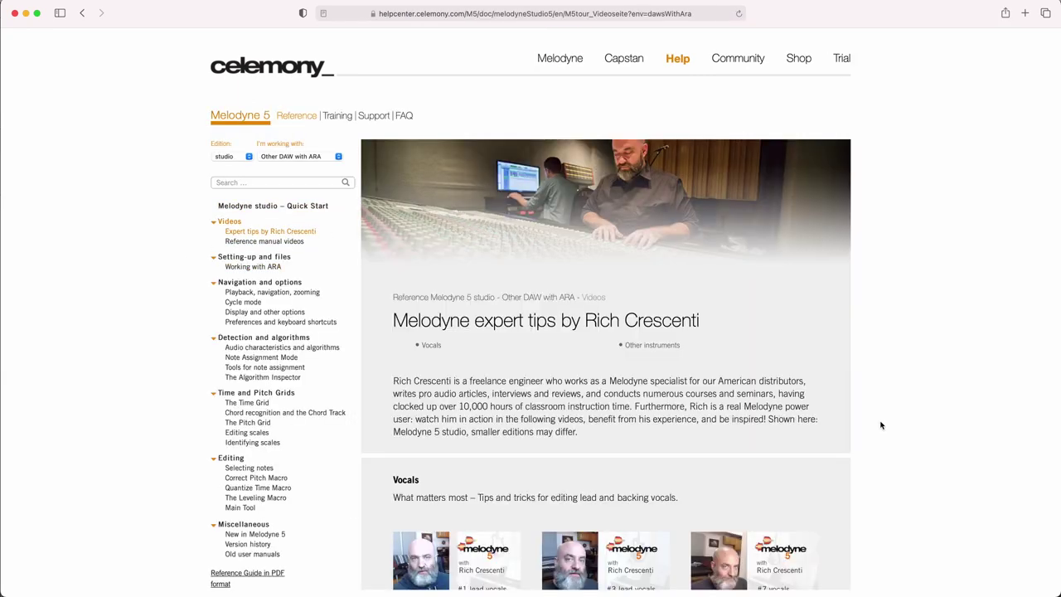
{"action": "scroll", "coordinate": [788, 392], "scroll_direction": "down", "scroll_amount": 5}
{"action": "scroll", "coordinate": [788, 392], "scroll_direction": "down", "scroll_amount": 3}
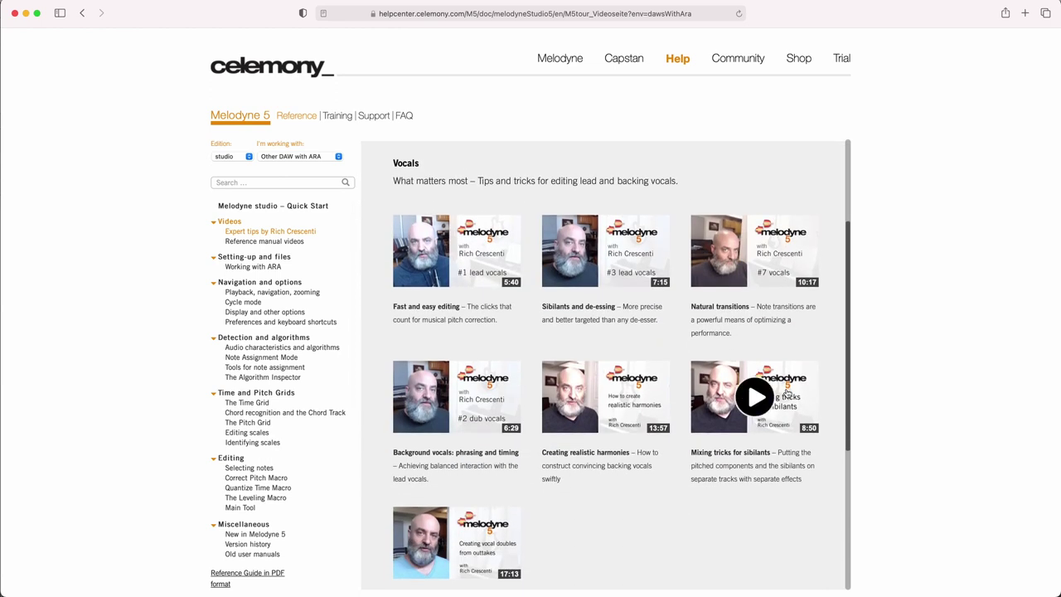